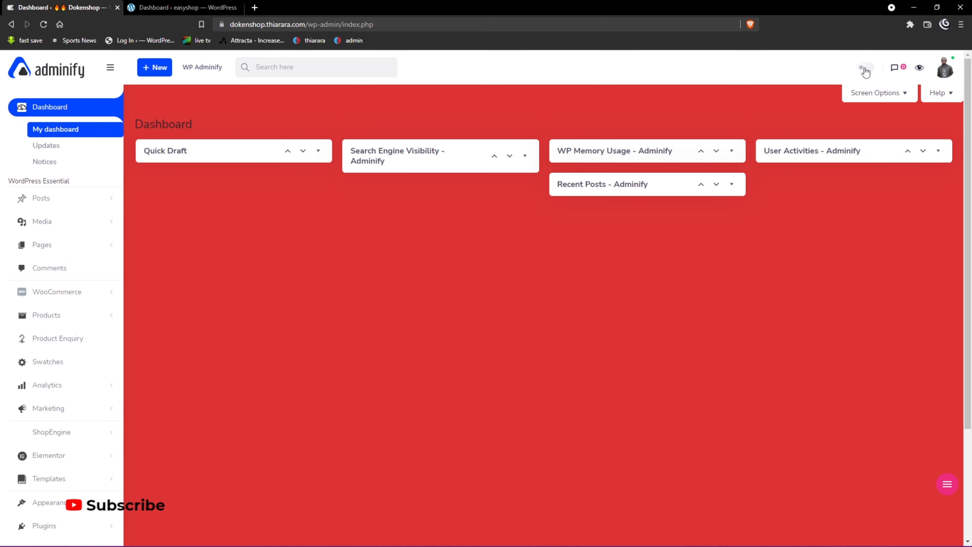
# Switch the Dokenshop admin dashboard to dark mode.
pyautogui.click(865, 67)
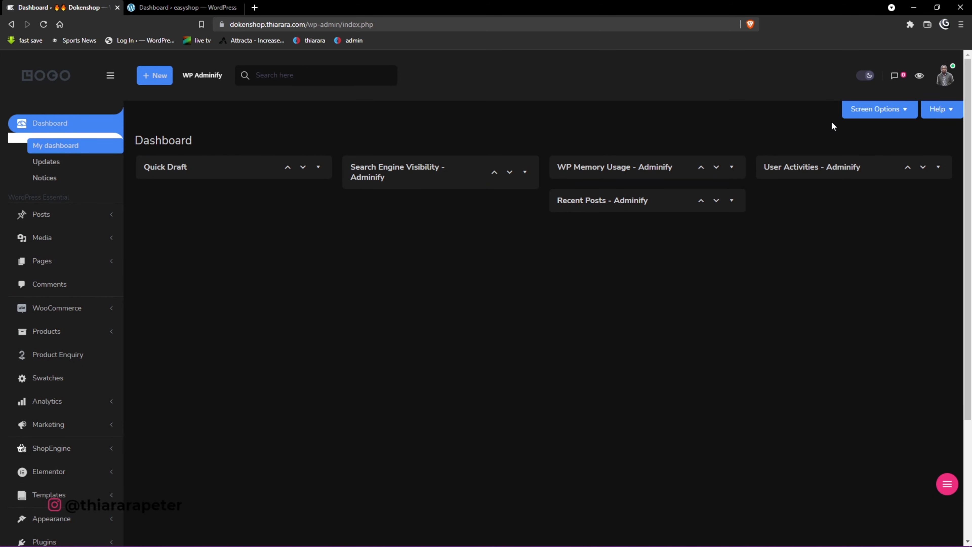
pyautogui.click(865, 75)
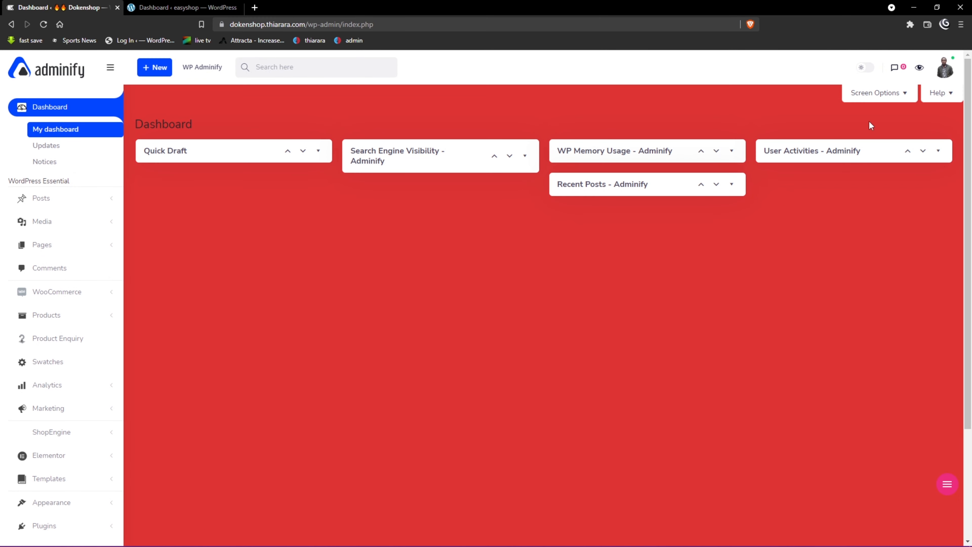
pyautogui.click(864, 69)
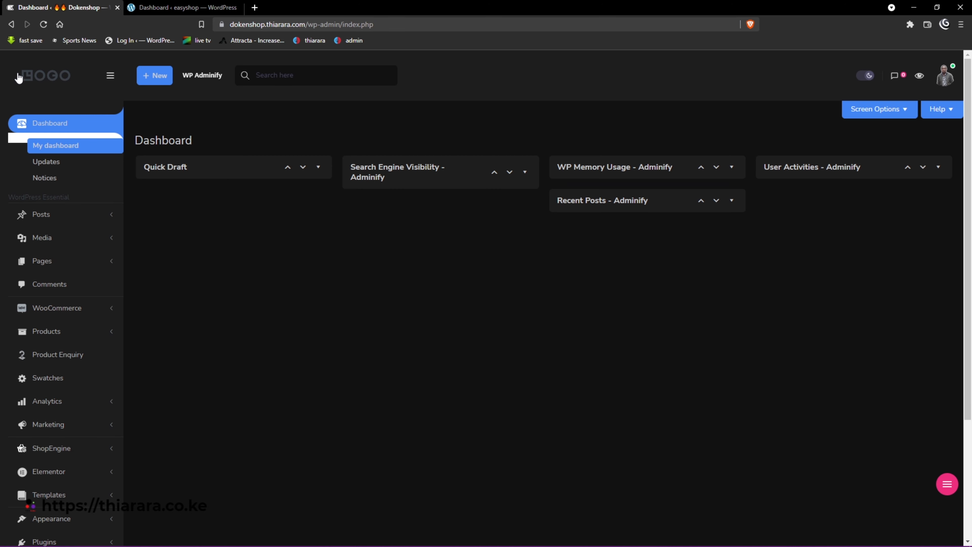
# Compare the logo areas of the easyshop and Dokenshop dashboards, and check Dokenshop's admin menu in collapsed and expanded form.
pyautogui.click(184, 8)
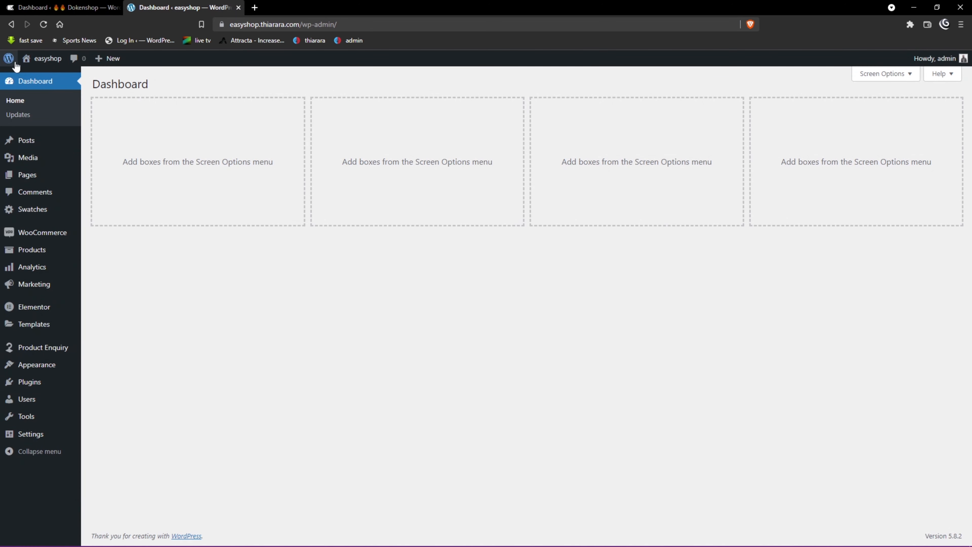
pyautogui.click(95, 8)
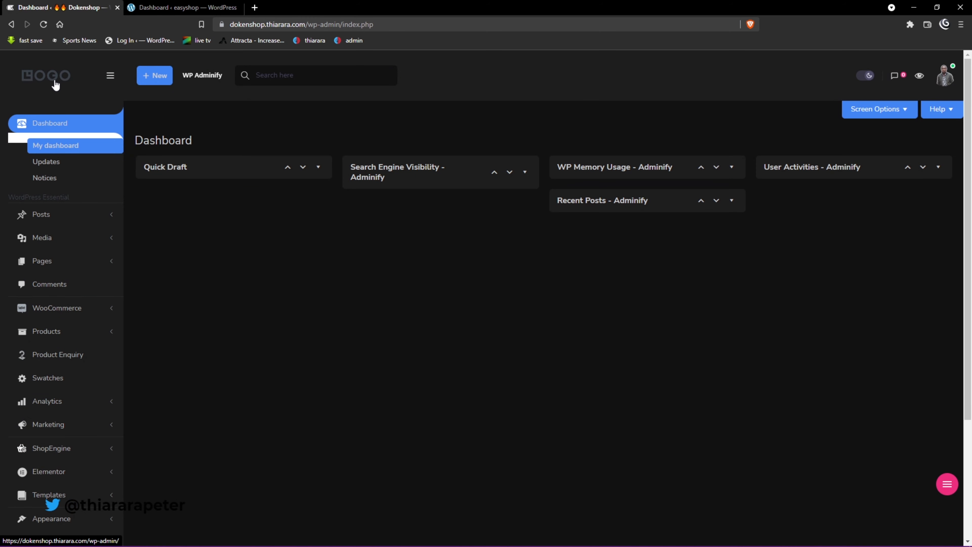
pyautogui.click(110, 76)
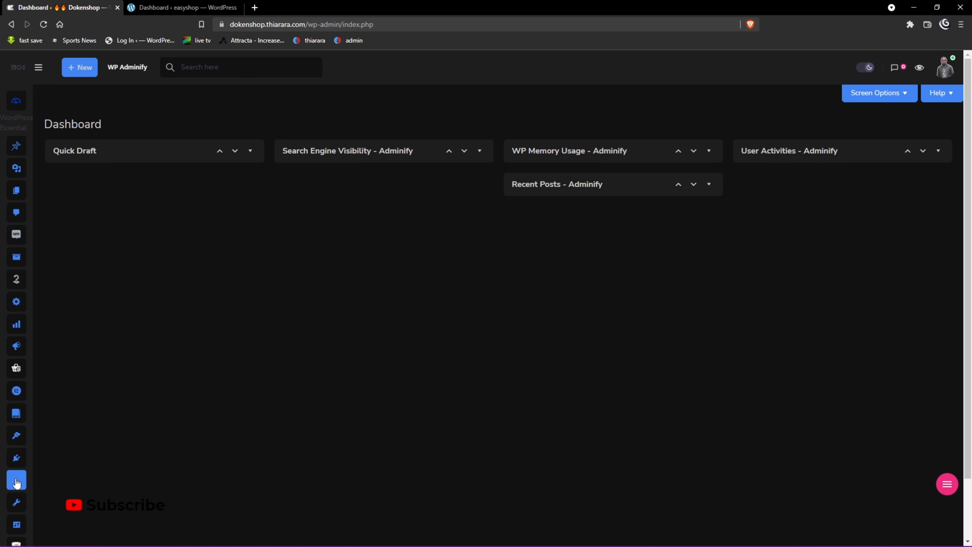
pyautogui.click(38, 69)
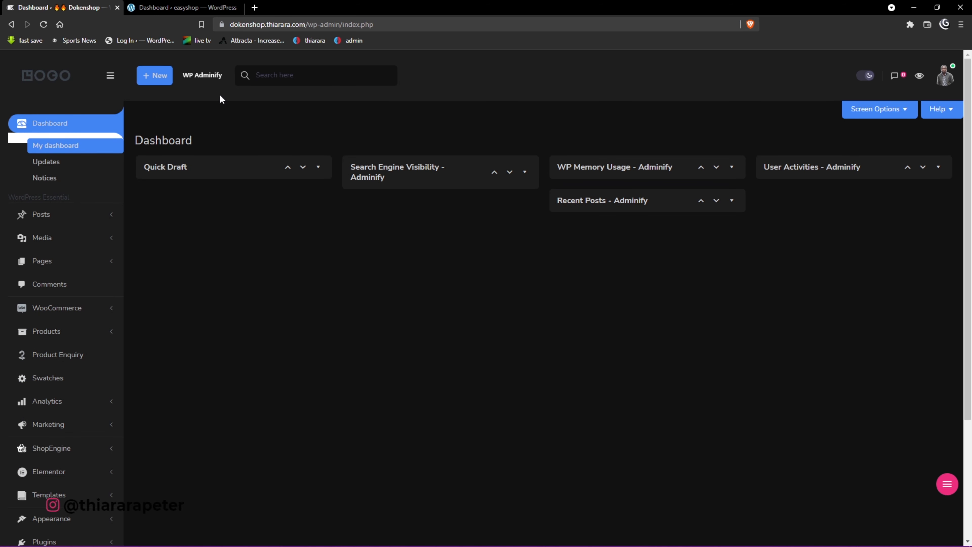
# Compare the New content menu on the easyshop dashboard with the one on the Dokenshop dashboard.
pyautogui.moveTo(154, 82)
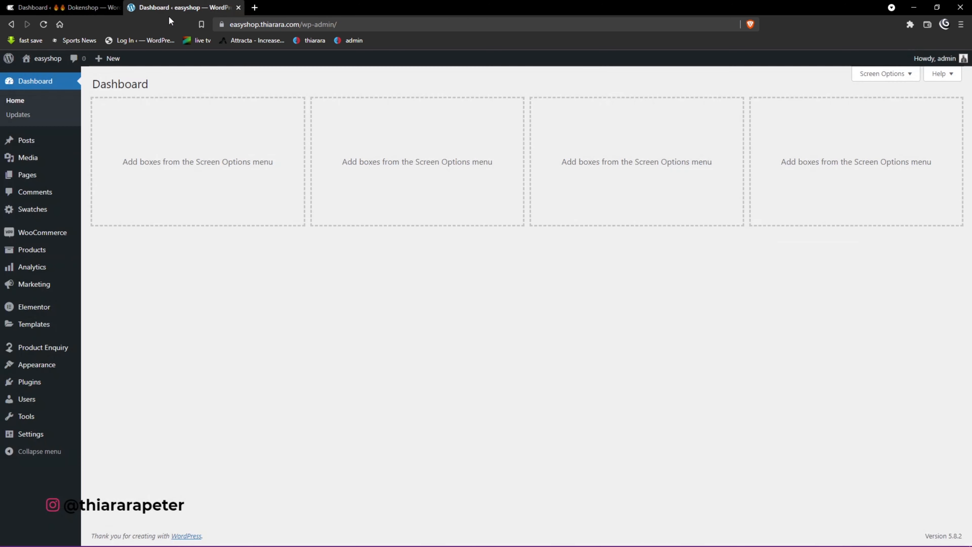
pyautogui.click(170, 11)
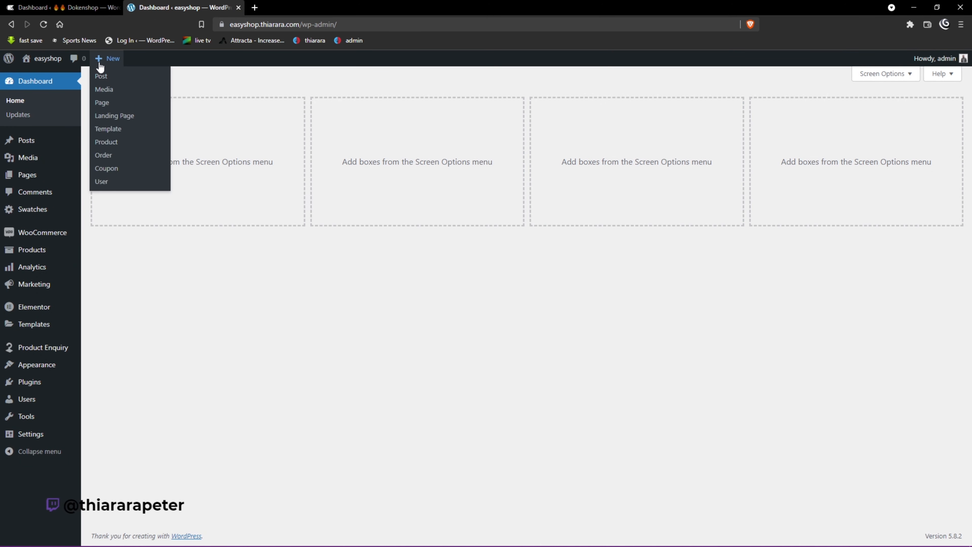
pyautogui.moveTo(107, 64)
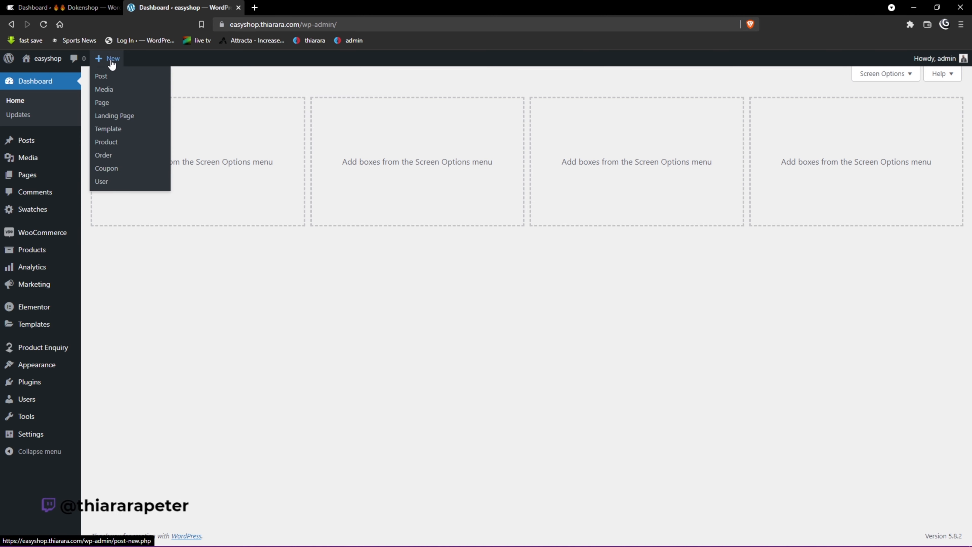
pyautogui.click(103, 8)
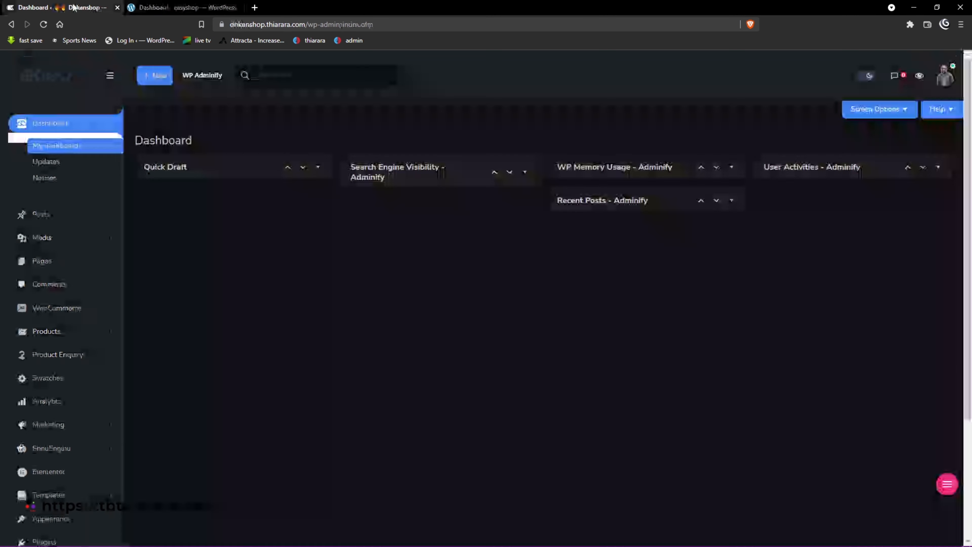
pyautogui.click(152, 81)
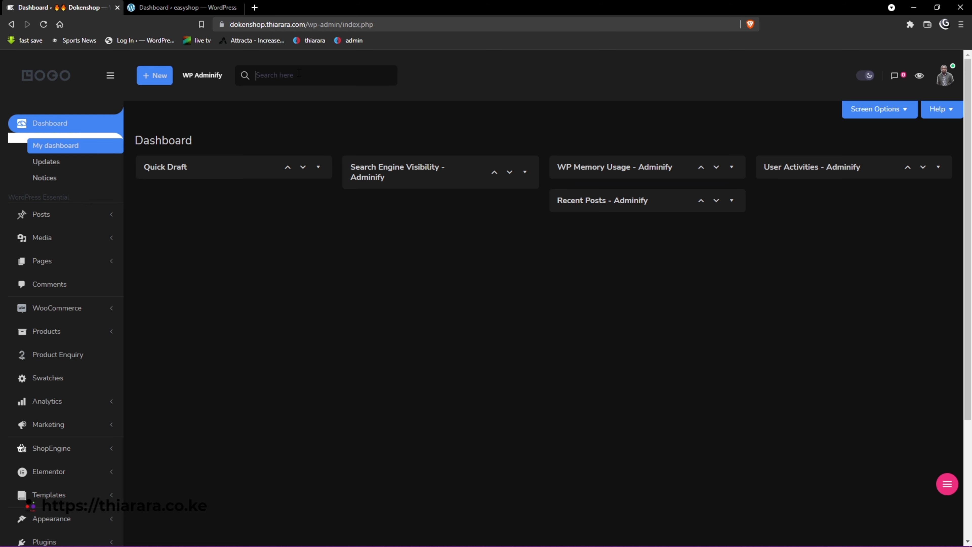
# Search the Dokenshop dashboard for "woo" and clear the search after viewing the results.
pyautogui.write('woo')
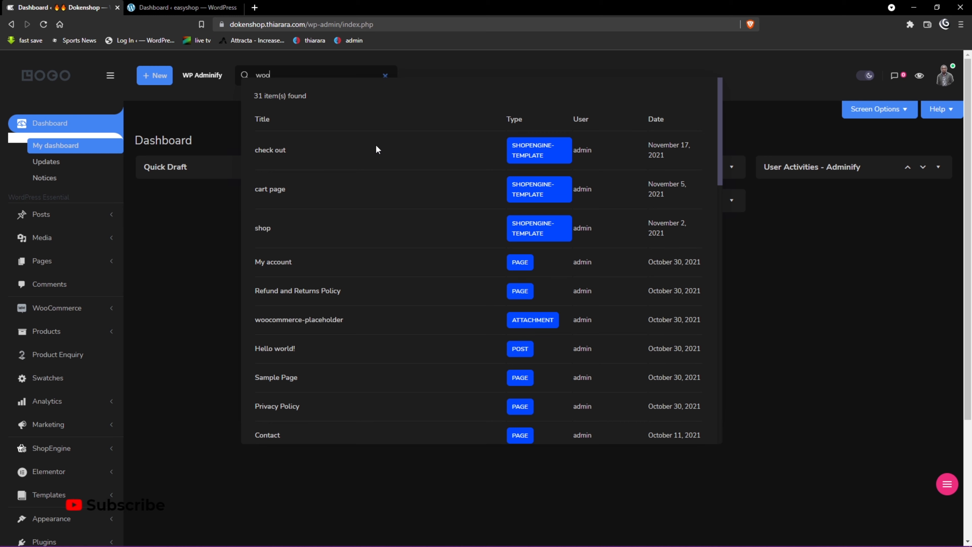
pyautogui.click(385, 75)
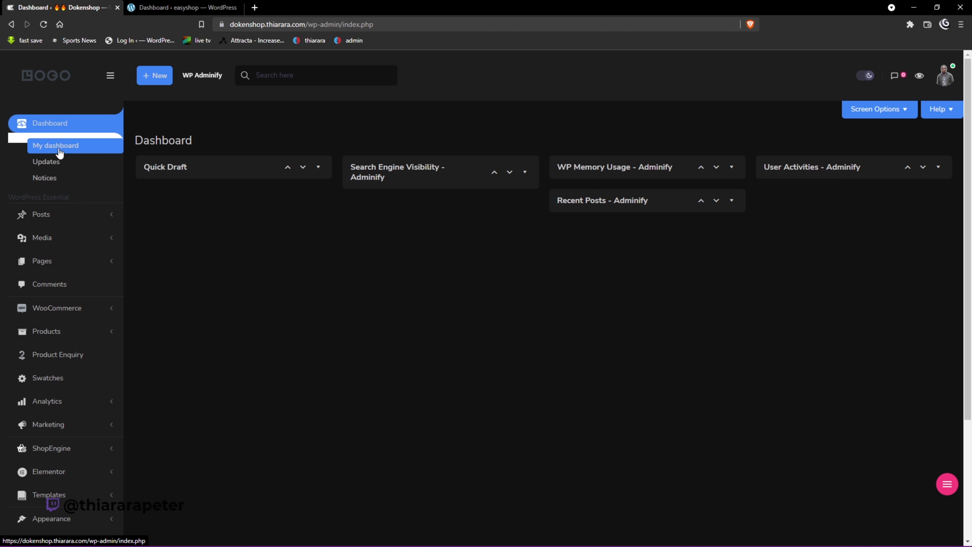
# Compare easyshop's default admin menu, including its WooCommerce submenu, with the admin menu on the Dokenshop dashboard.
pyautogui.click(162, 6)
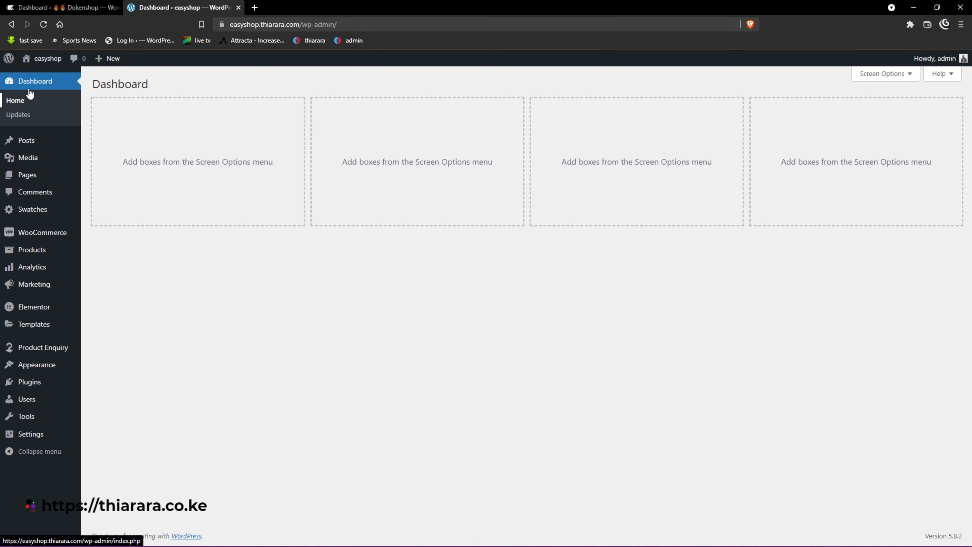
pyautogui.click(65, 13)
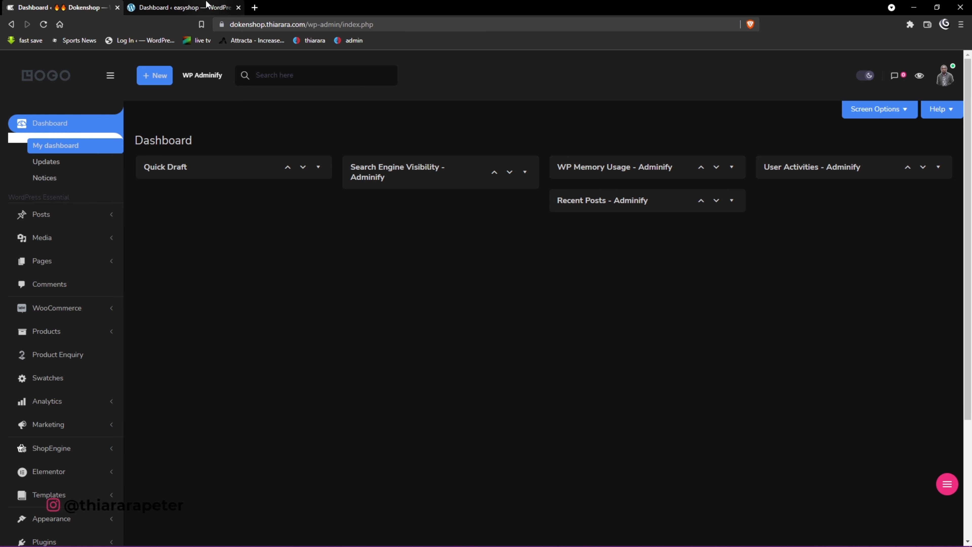
pyautogui.click(184, 7)
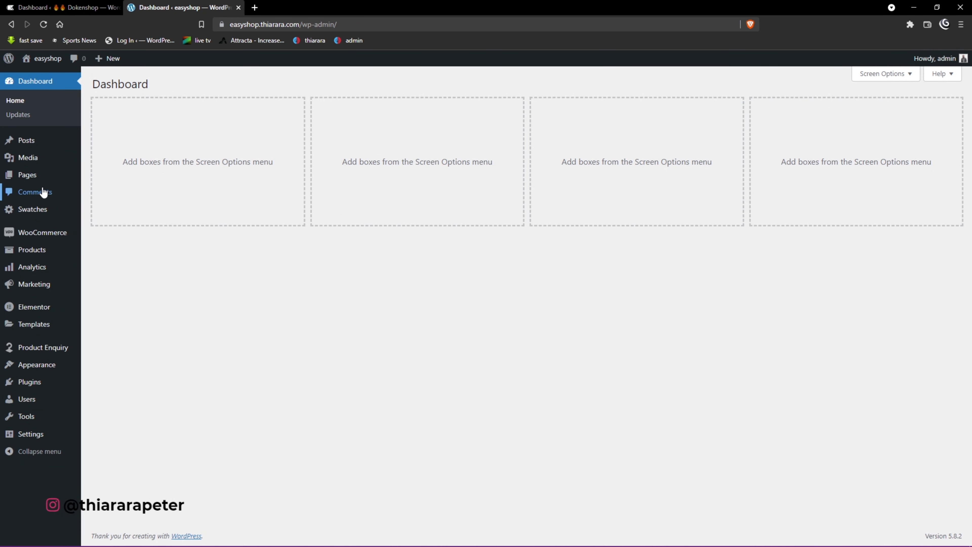
pyautogui.moveTo(53, 236)
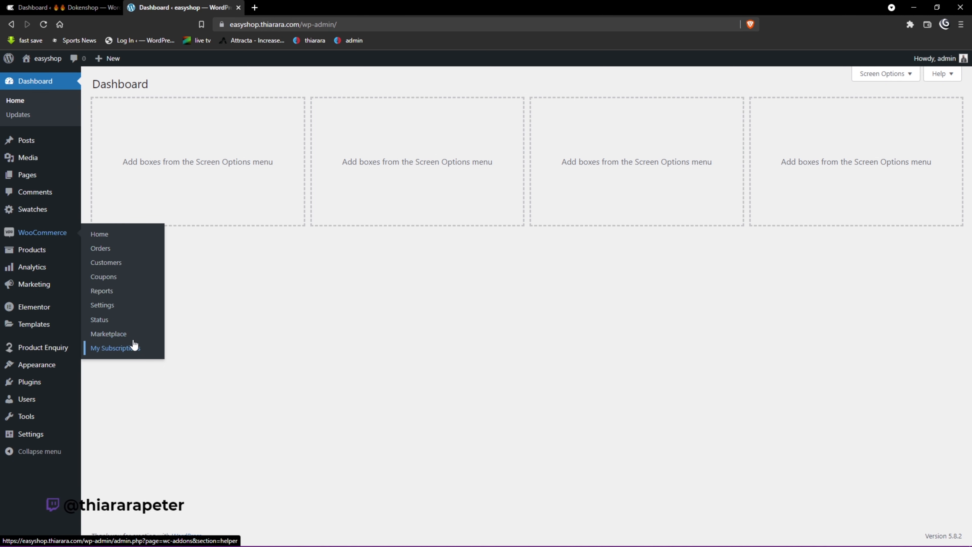
pyautogui.click(51, 5)
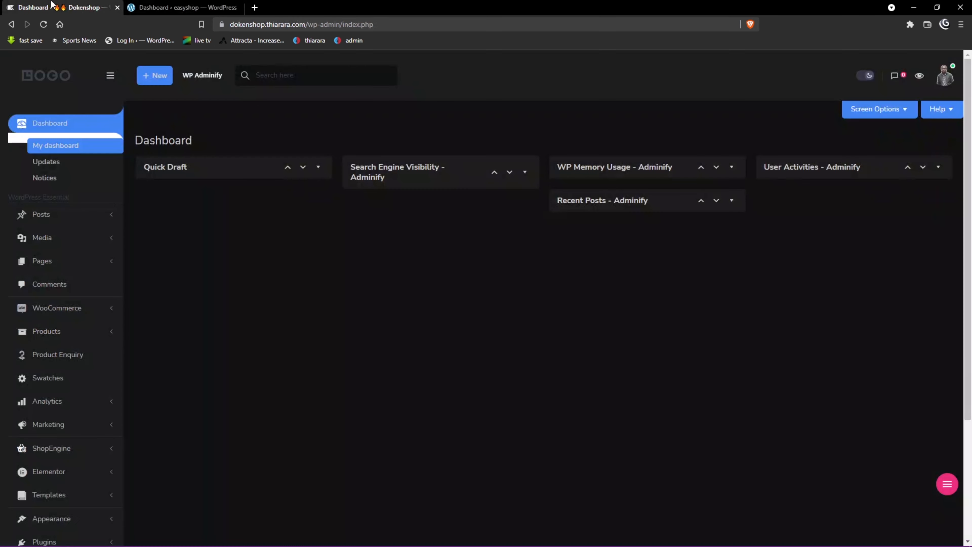
# Expand Dokenshop's Posts, Media and WooCommerce submenus in turn and look through the rest of its admin menu.
pyautogui.click(71, 219)
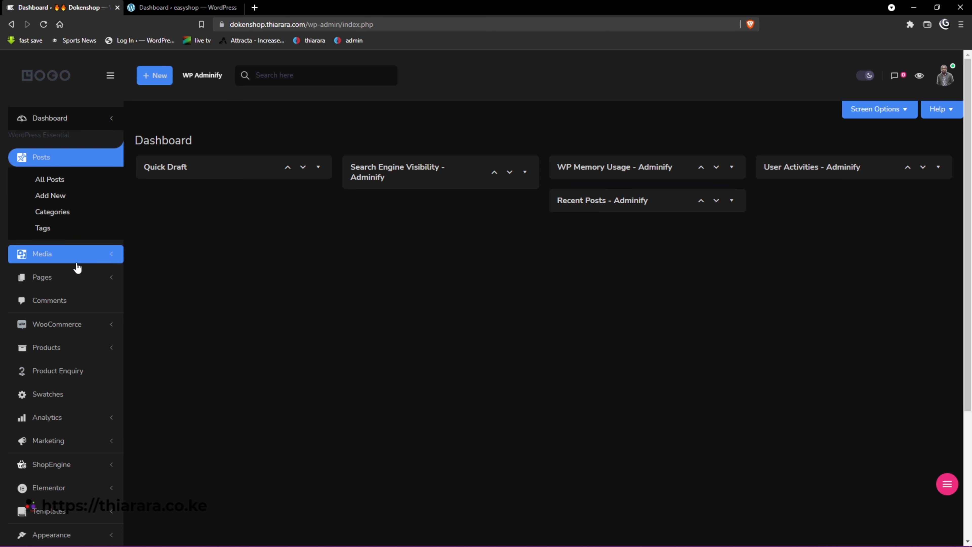
pyautogui.click(92, 256)
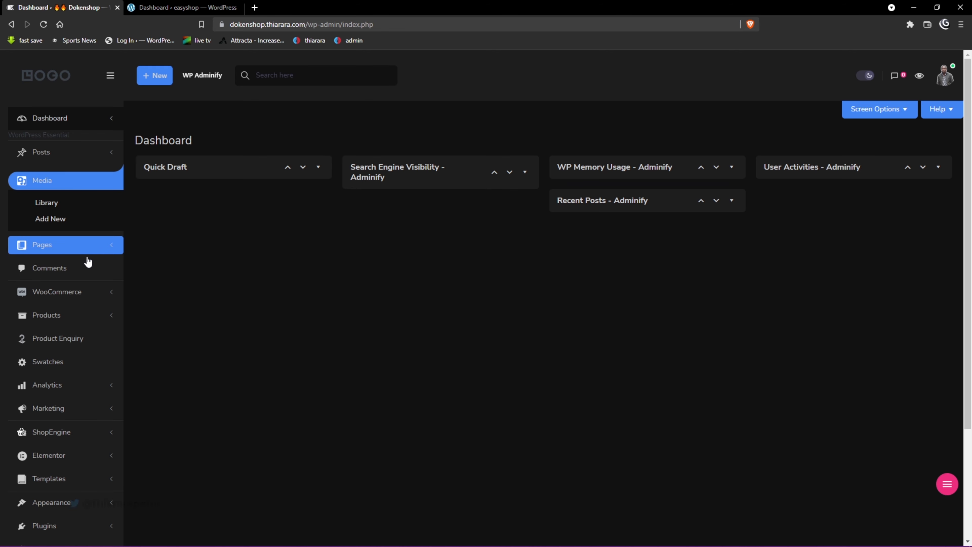
pyautogui.scroll(-1, 91, 267)
pyautogui.click(76, 241)
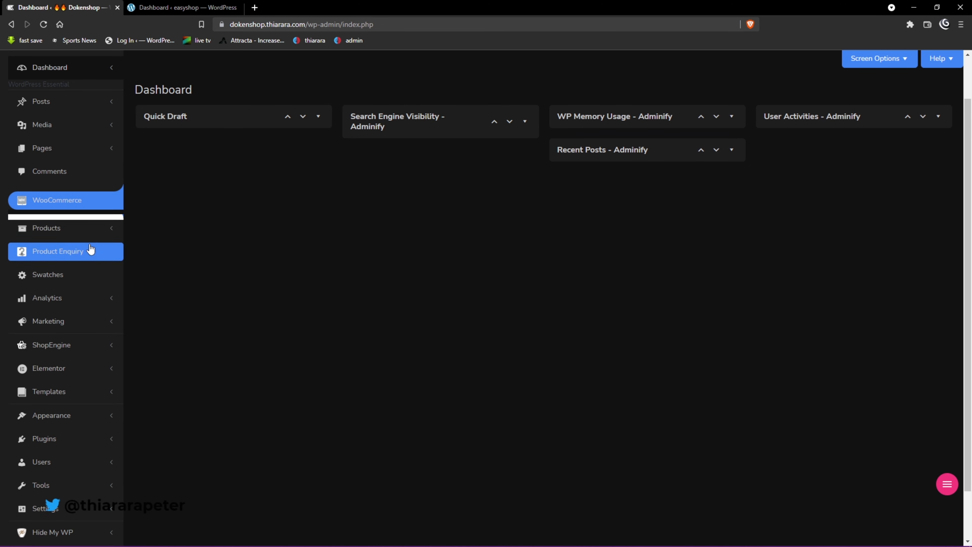
pyautogui.doubleClick(85, 203)
pyautogui.click(86, 201)
pyautogui.click(86, 201)
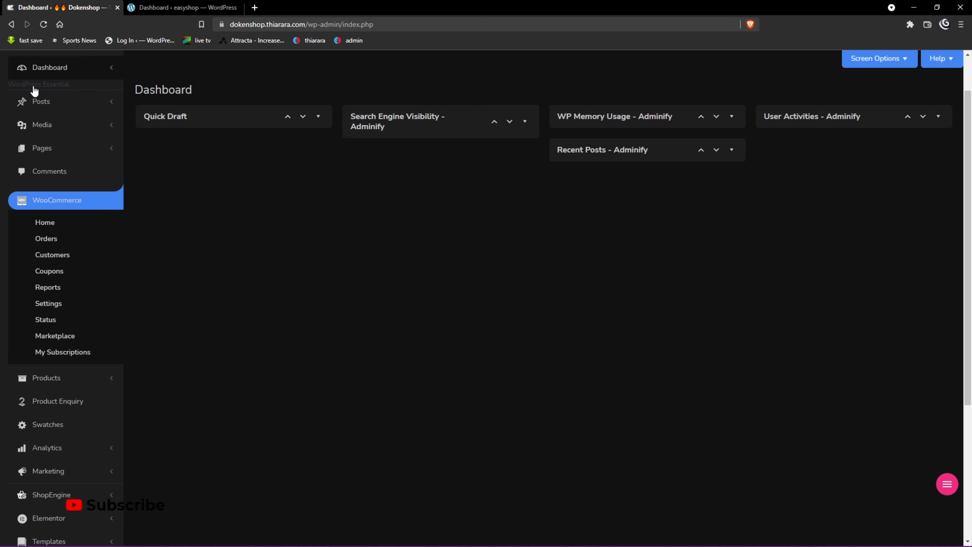
pyautogui.scroll(-4, 44, 335)
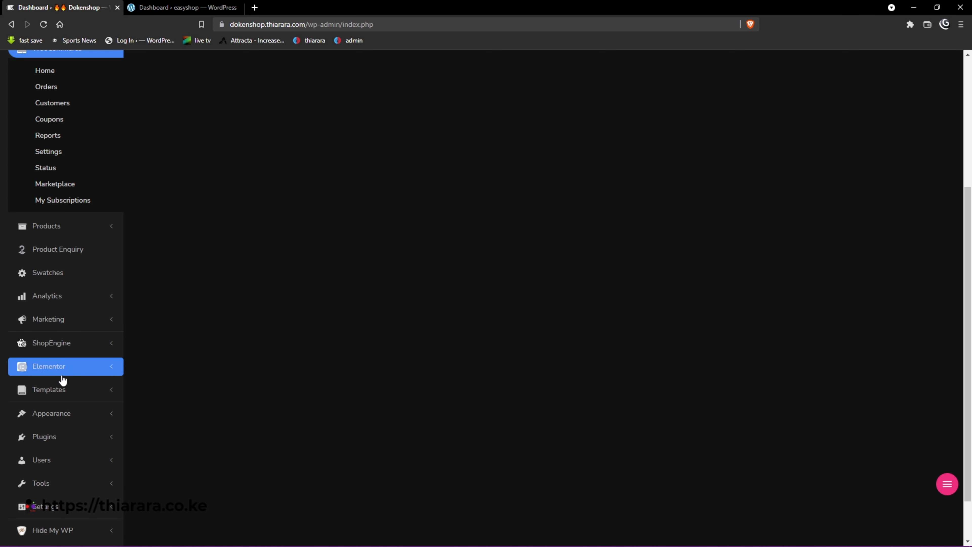
pyautogui.scroll(-2, 58, 389)
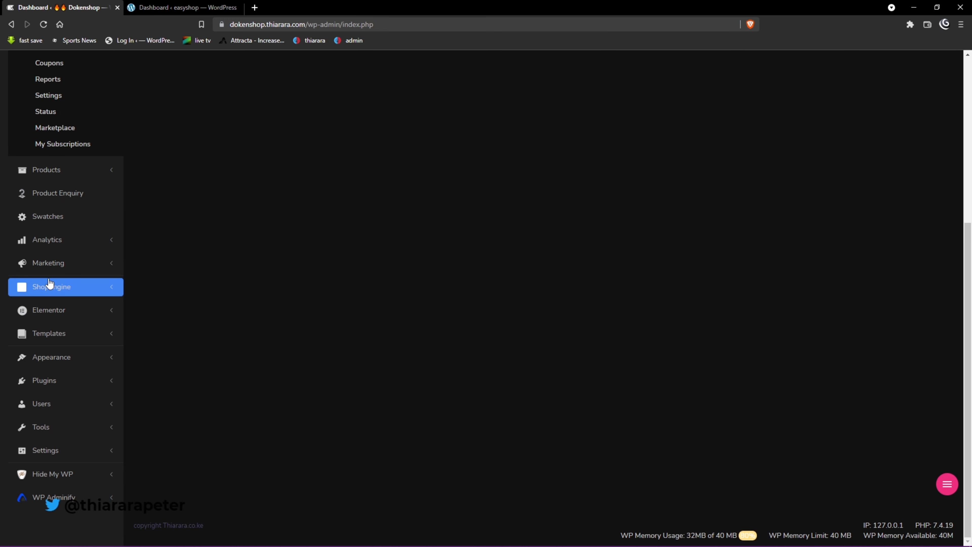
pyautogui.scroll(6, 65, 285)
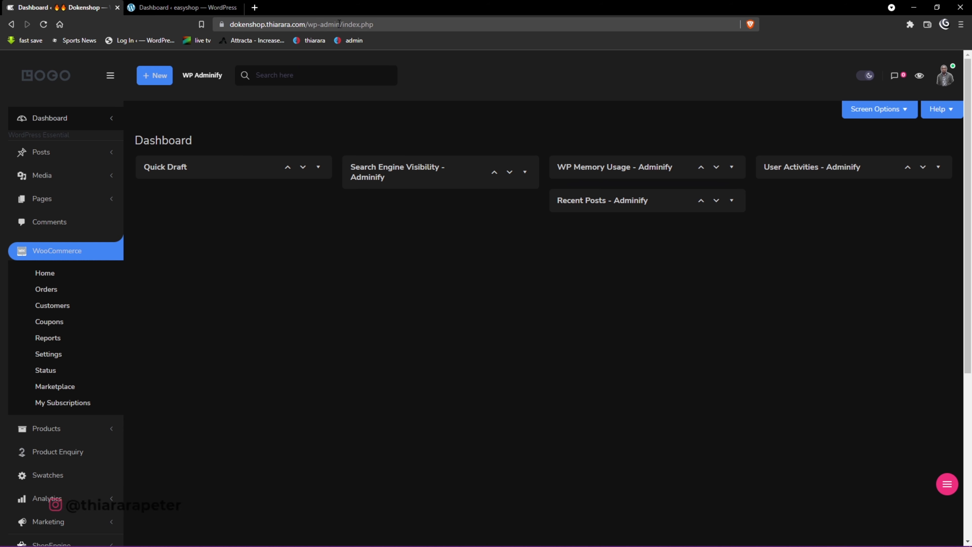
pyautogui.moveTo(319, 24); pyautogui.dragTo(253, 23)
pyautogui.rightClick(254, 23)
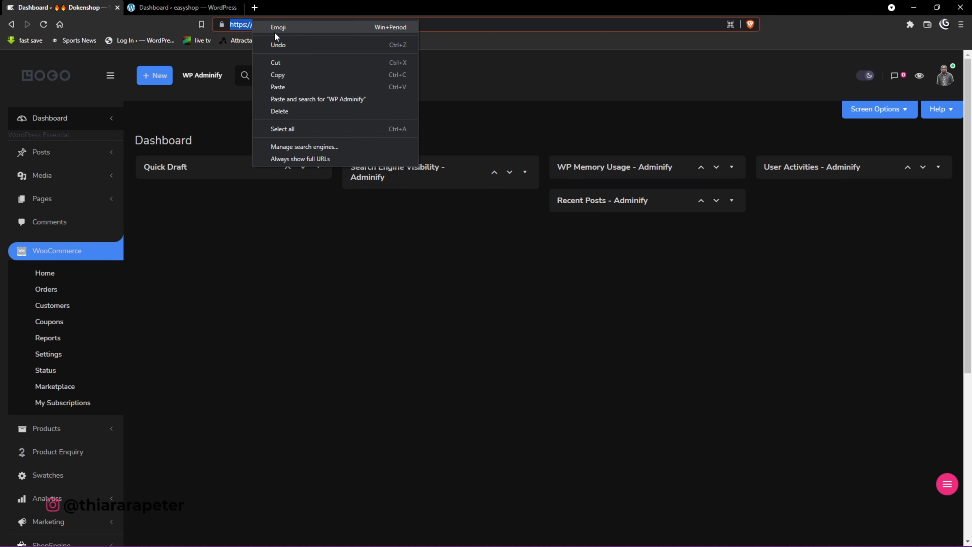
pyautogui.click(287, 73)
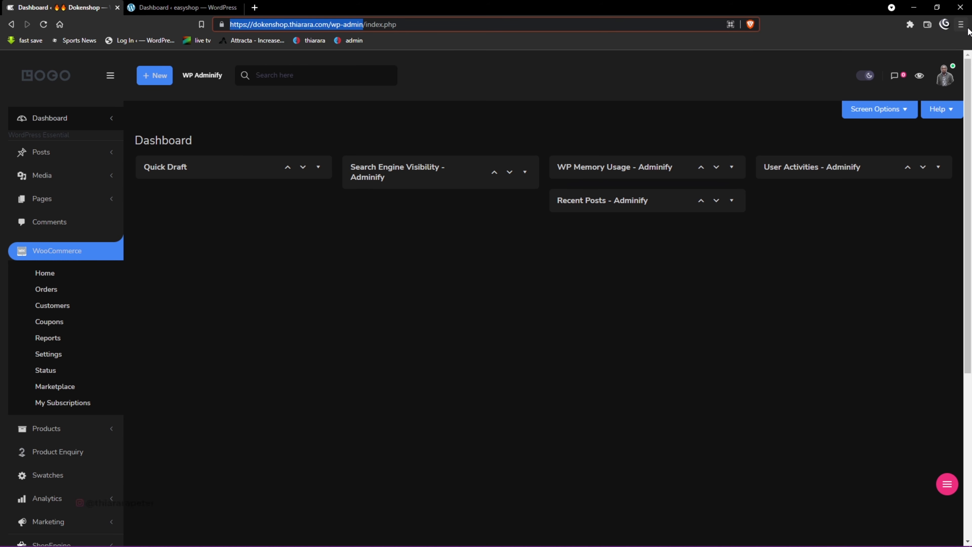
pyautogui.click(961, 24)
pyautogui.click(887, 63)
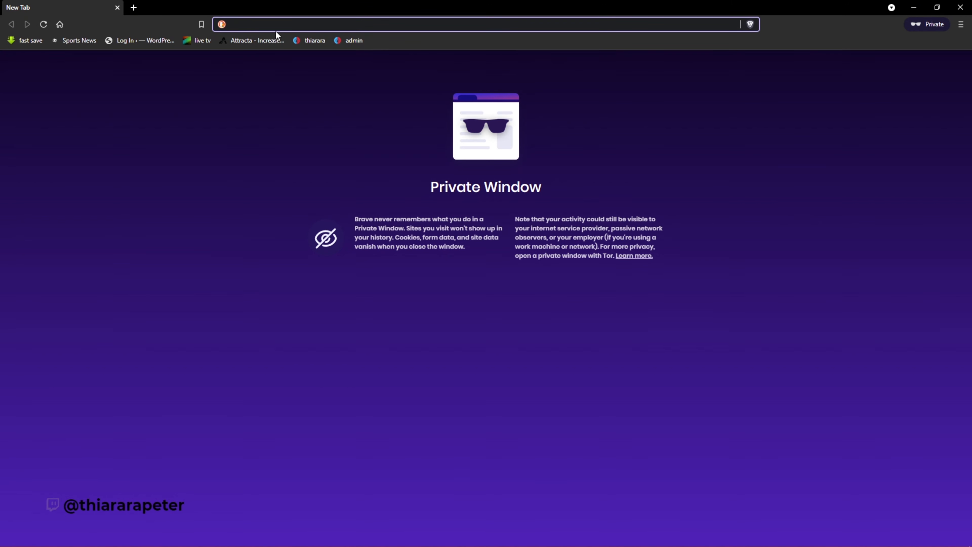
pyautogui.hotkey('ctrl', 'v')
pyautogui.press('Return')
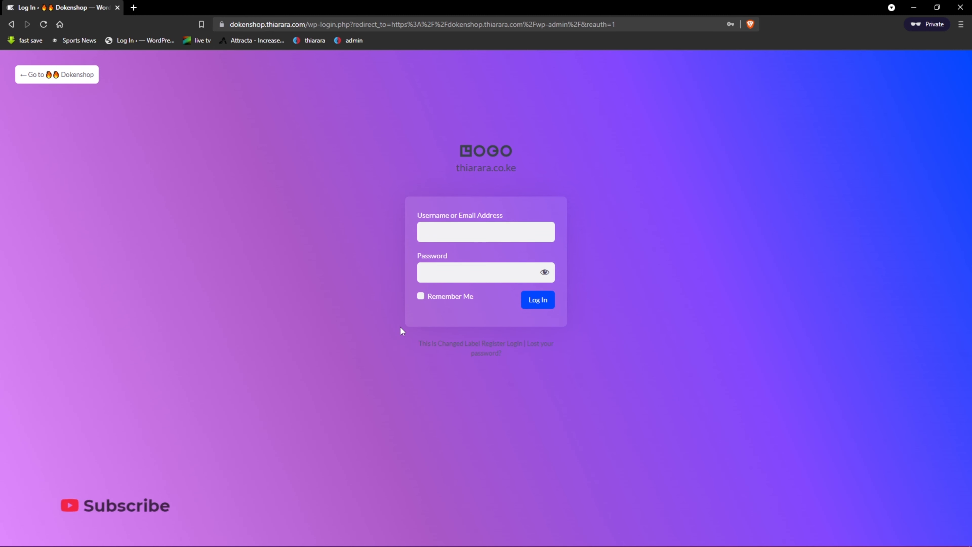
pyautogui.click(961, 8)
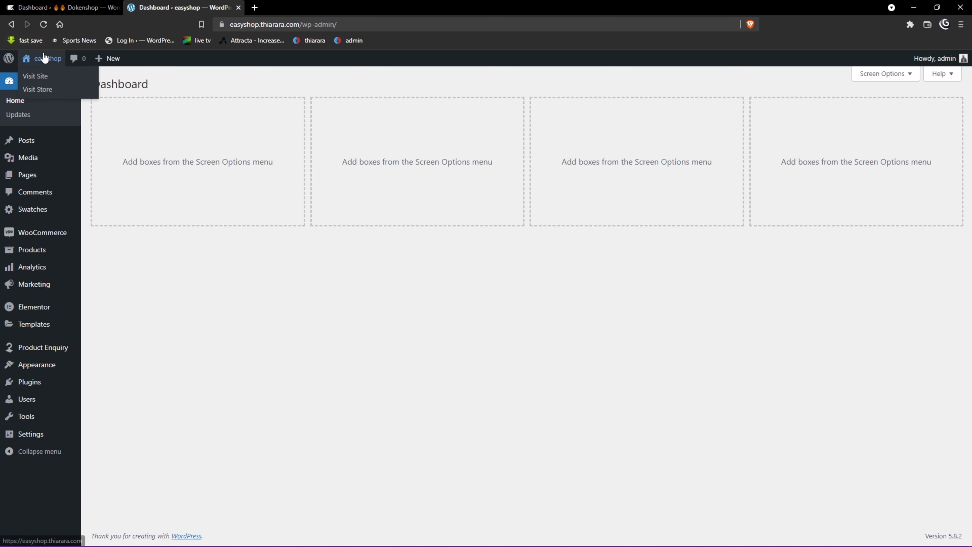
# Return to the Dokenshop dashboard and expand its Plugins submenu to view the plugin options.
pyautogui.moveTo(28, 389)
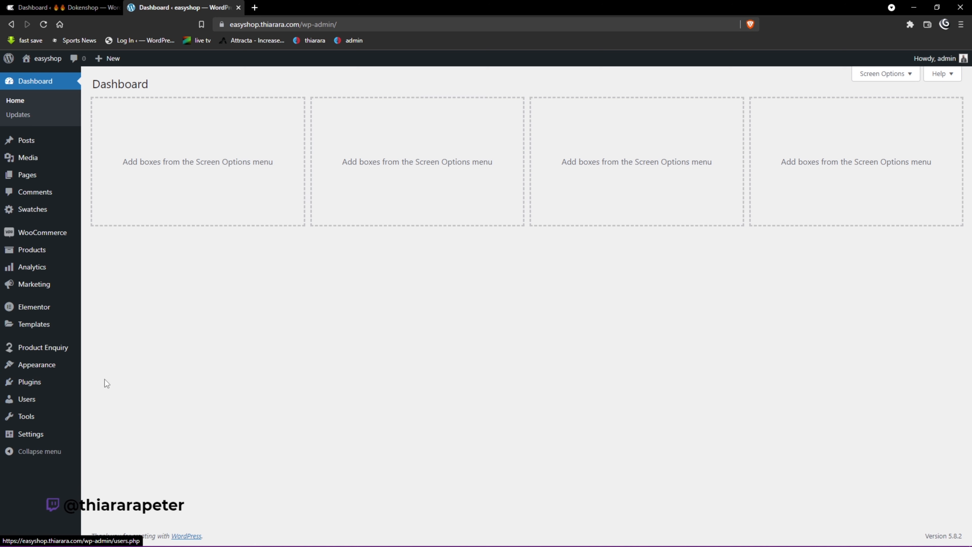
pyautogui.click(61, 8)
pyautogui.scroll(-5, 63, 399)
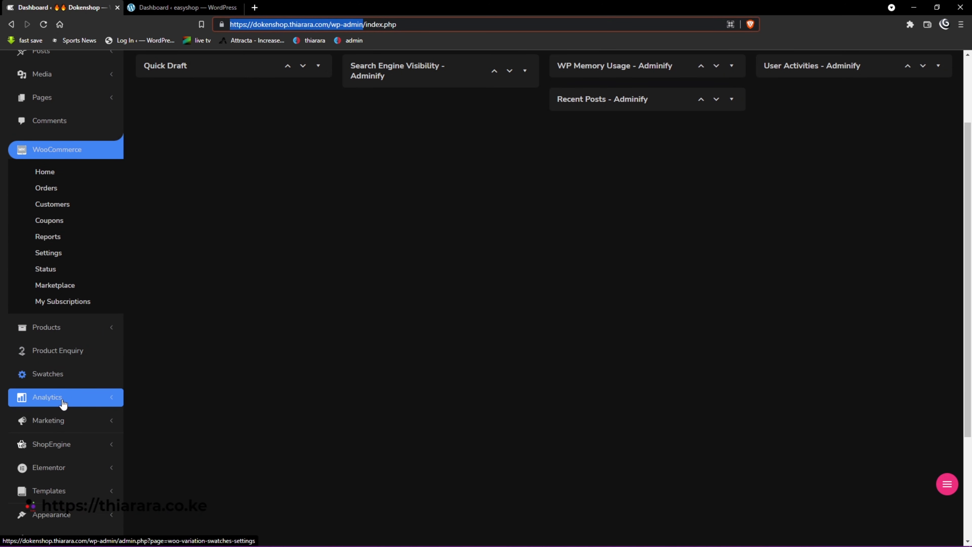
pyautogui.click(57, 437)
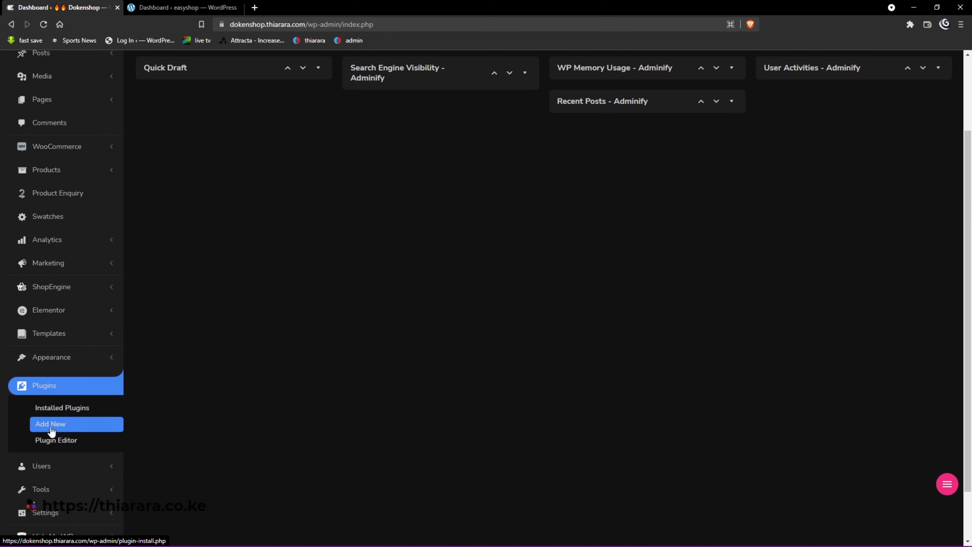
# On the easyshop site, open the page for adding plugins and search the plugin directory for "WP Adminify".
pyautogui.click(184, 8)
pyautogui.moveTo(34, 388)
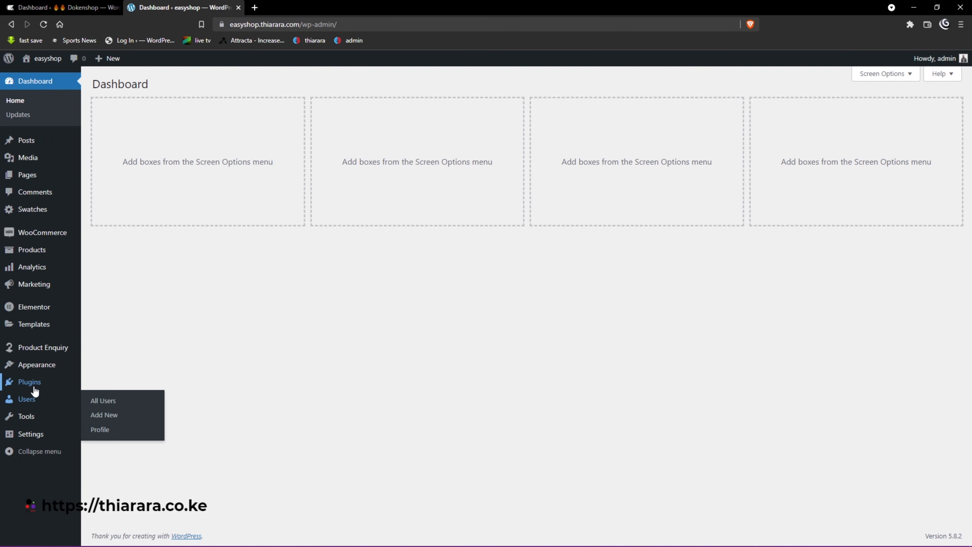
pyautogui.click(101, 398)
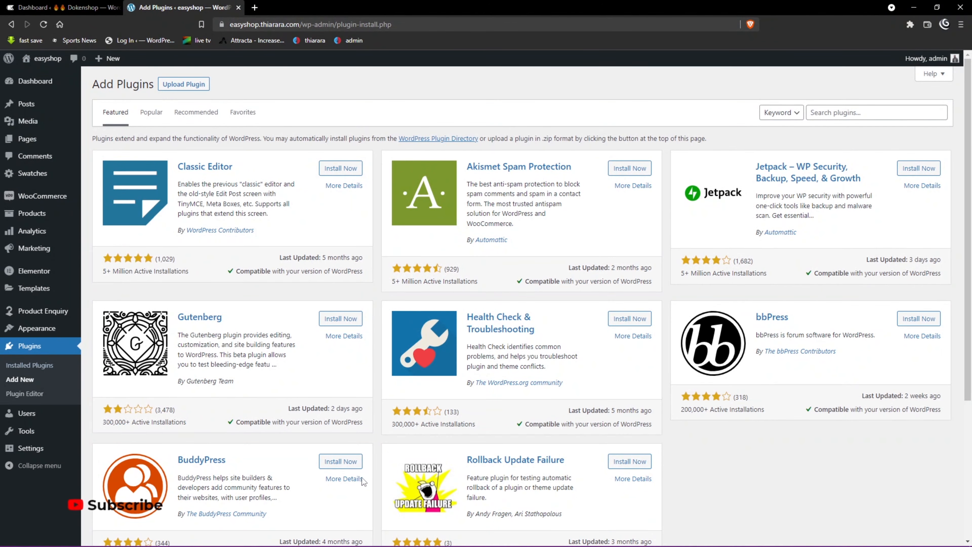
pyautogui.click(856, 113)
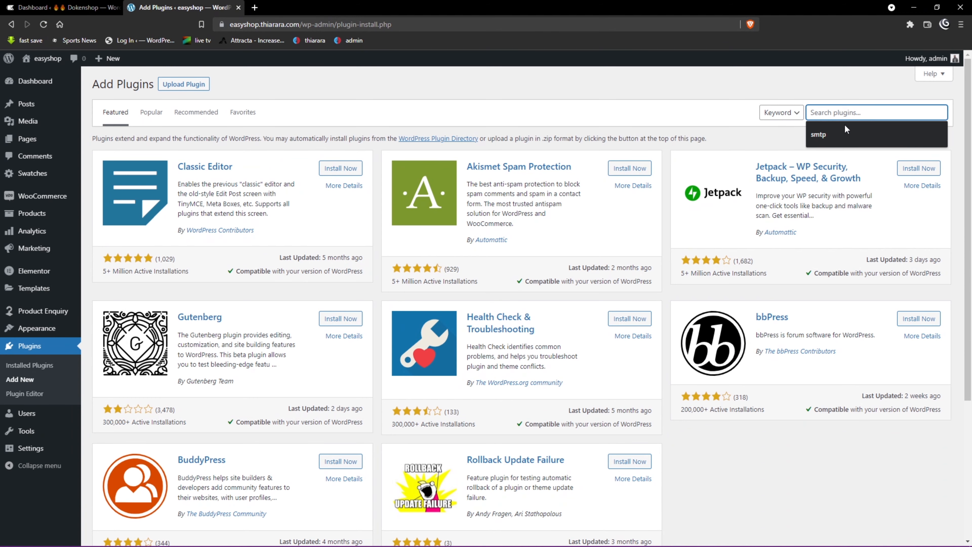
pyautogui.hotkey('ctrl', 'v')
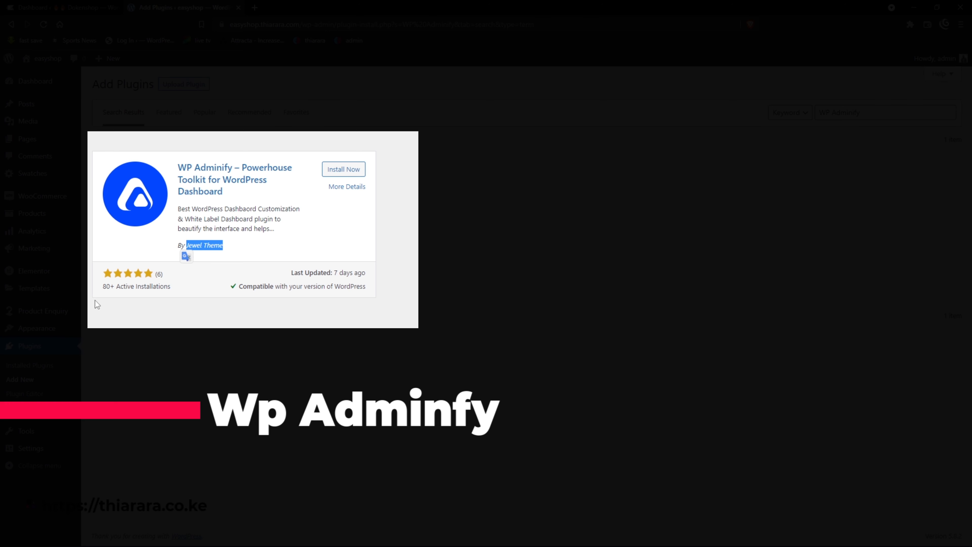
# Review the WP Adminify plugin's active installations and last update date, and install it on easyshop.
pyautogui.moveTo(104, 286); pyautogui.dragTo(115, 285)
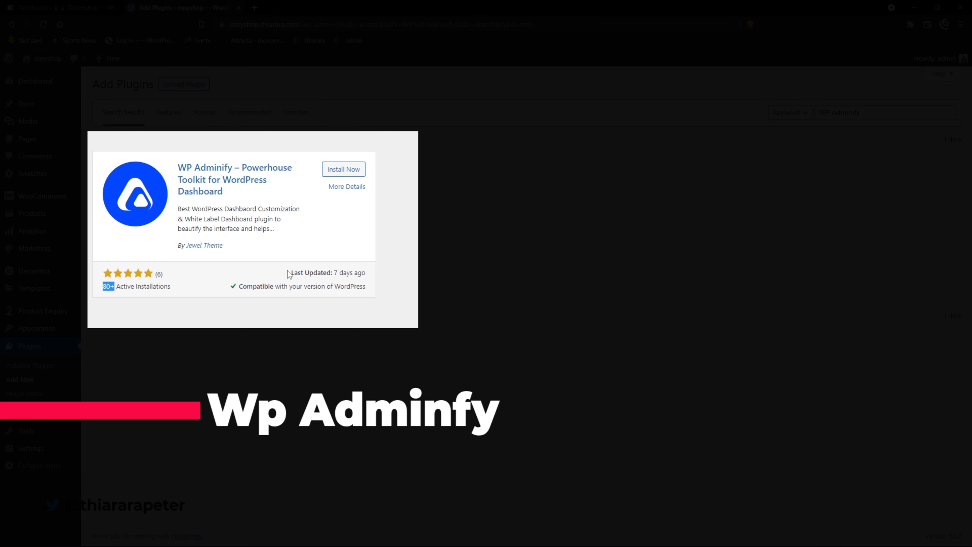
pyautogui.moveTo(290, 272); pyautogui.dragTo(367, 273)
pyautogui.click(342, 172)
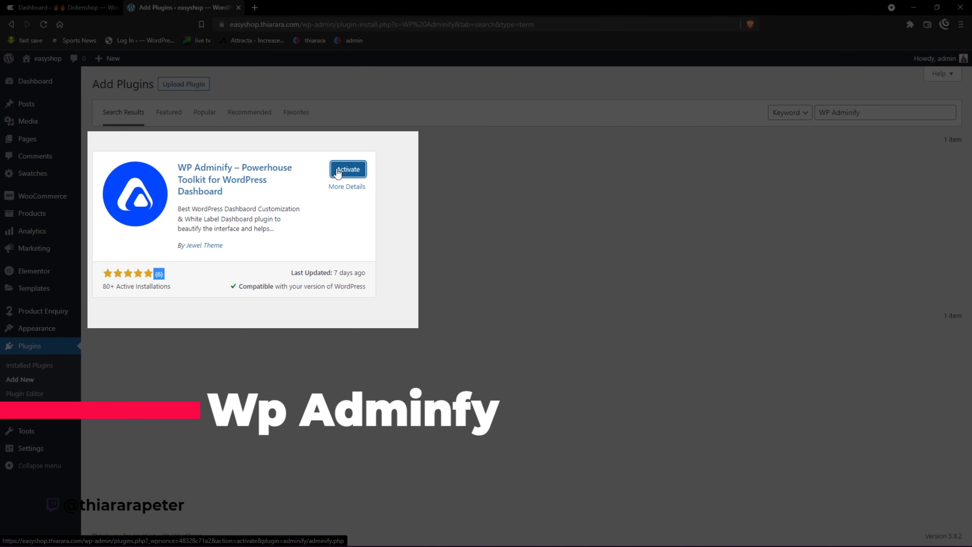
# Activate the WP Adminify plugin on easyshop, opening the site's default dashboard in a separate tab during activation.
pyautogui.click(337, 173)
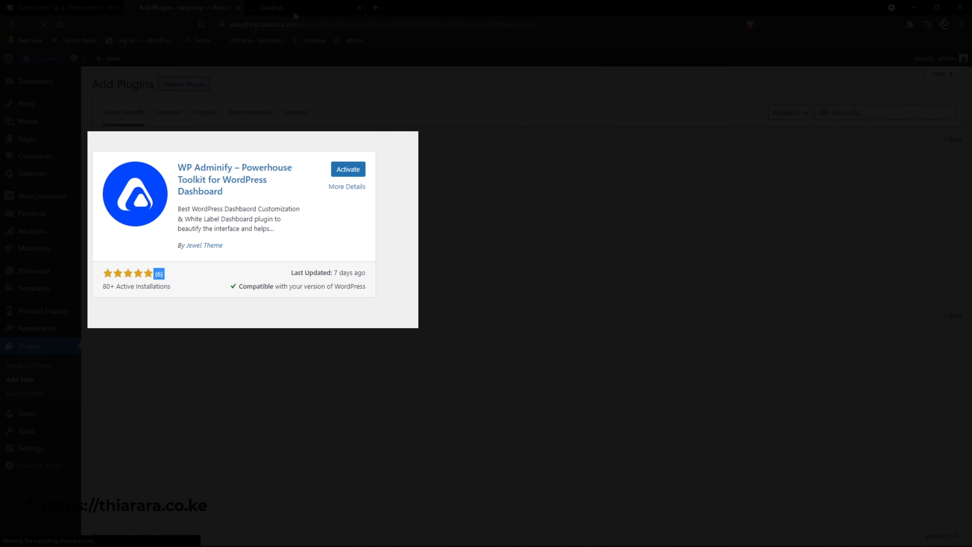
pyautogui.click(298, 9)
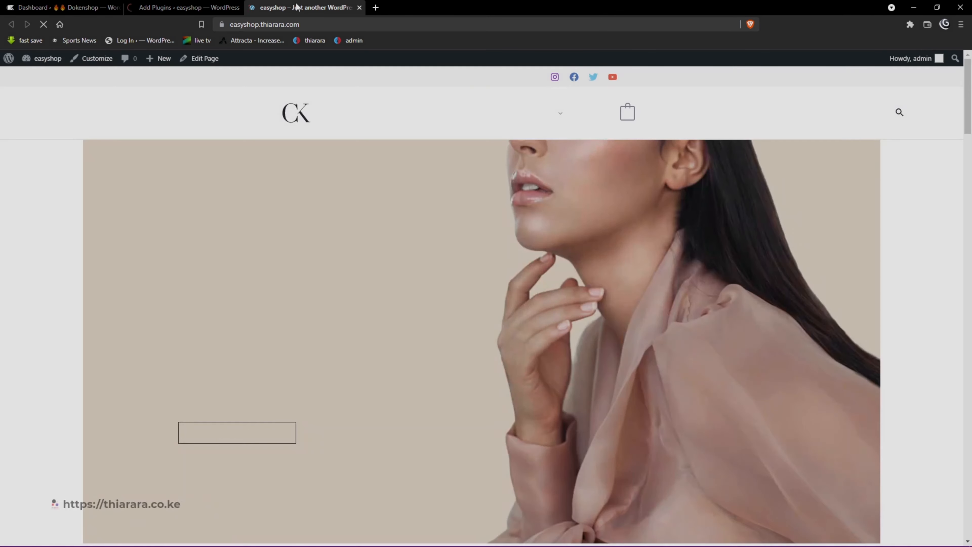
pyautogui.click(50, 59)
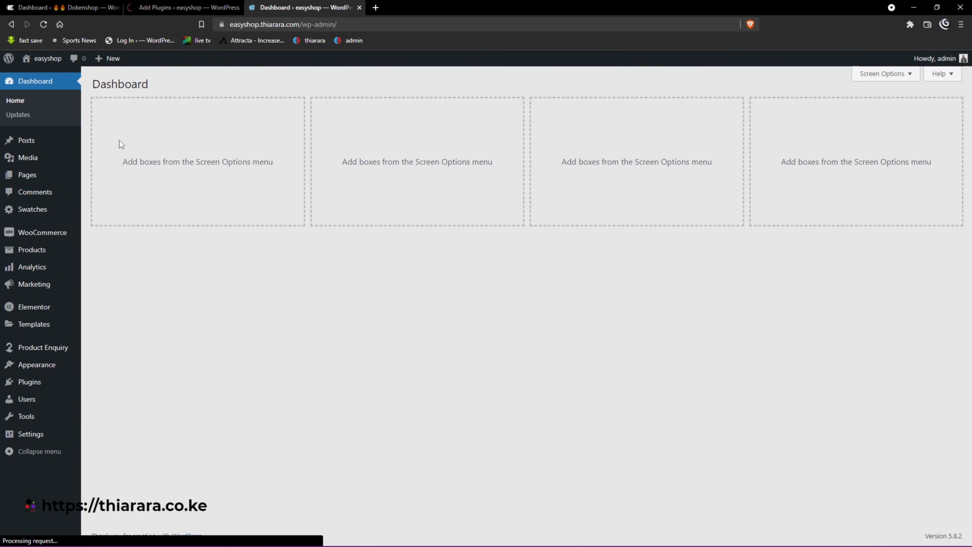
pyautogui.click(180, 7)
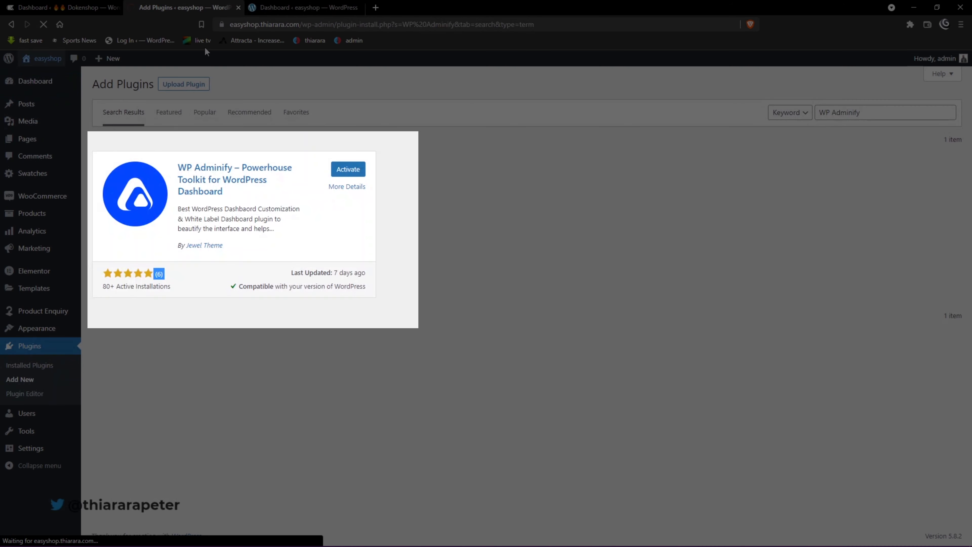
pyautogui.click(343, 177)
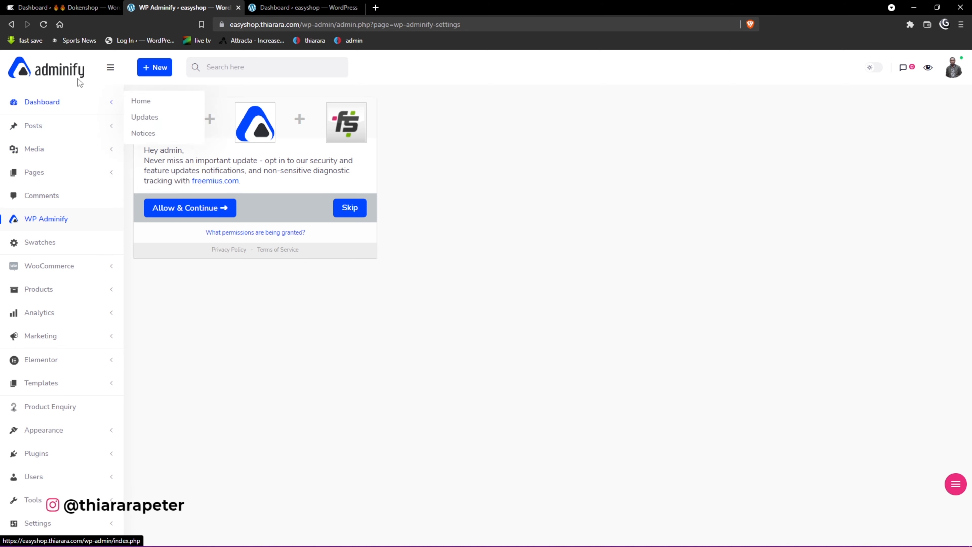
# Switch the easyshop admin area to dark mode and skip the Freemius tracking opt-in.
pyautogui.moveTo(34, 499)
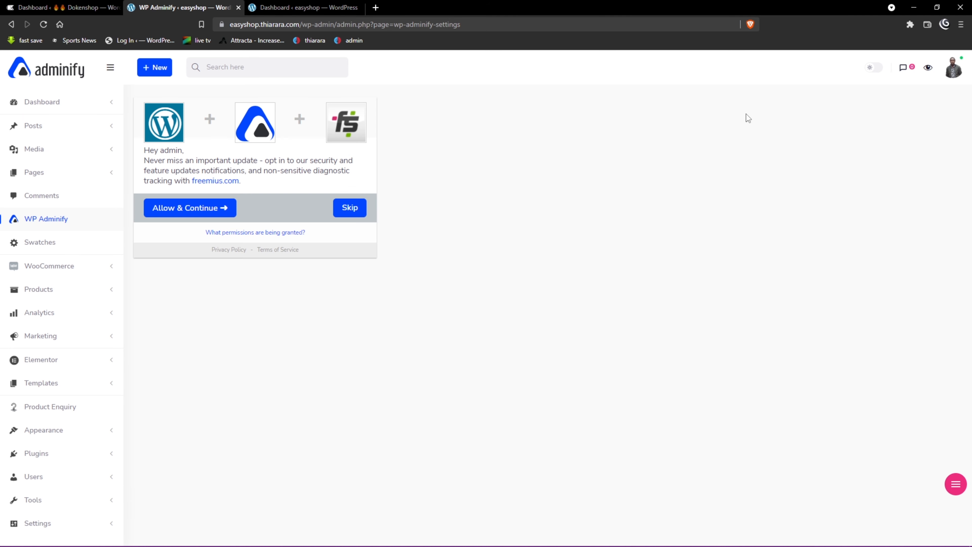
pyautogui.click(875, 69)
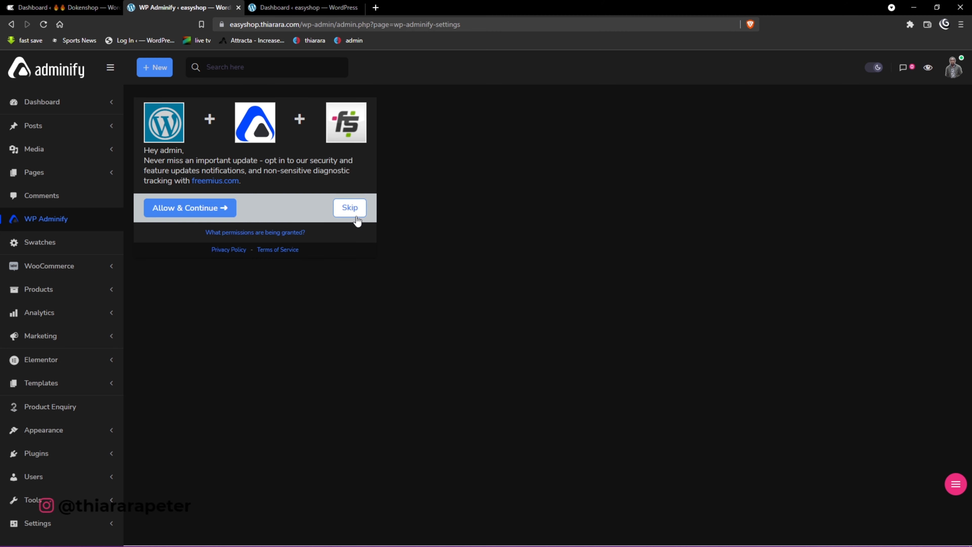
pyautogui.click(336, 210)
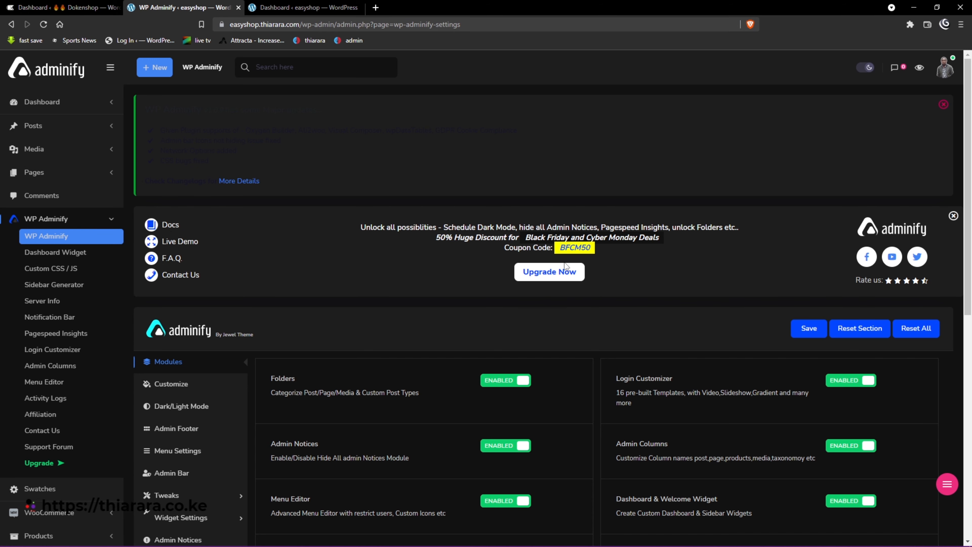
# Dismiss the WP Adminify upgrade banner and look over the modules list and the admin menu.
pyautogui.click(954, 217)
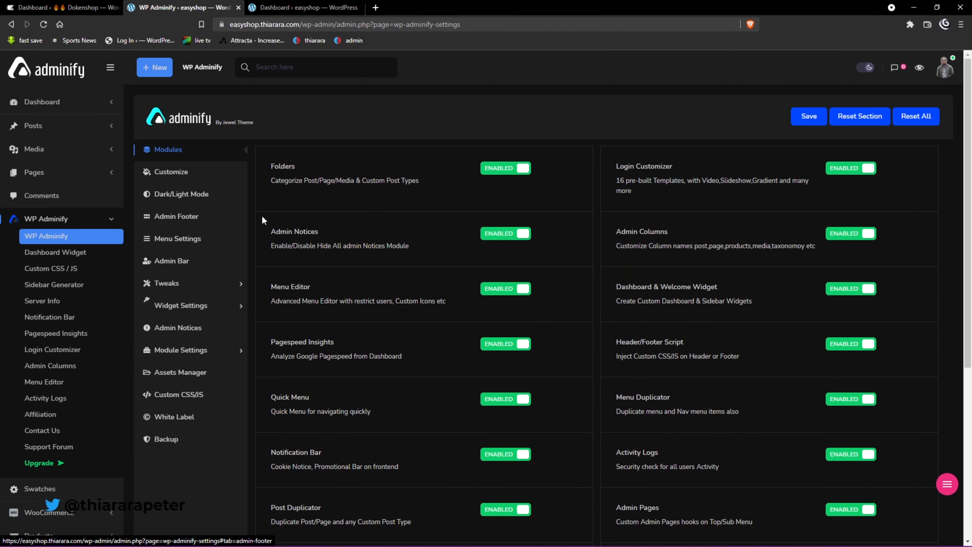
pyautogui.scroll(-7, 263, 220)
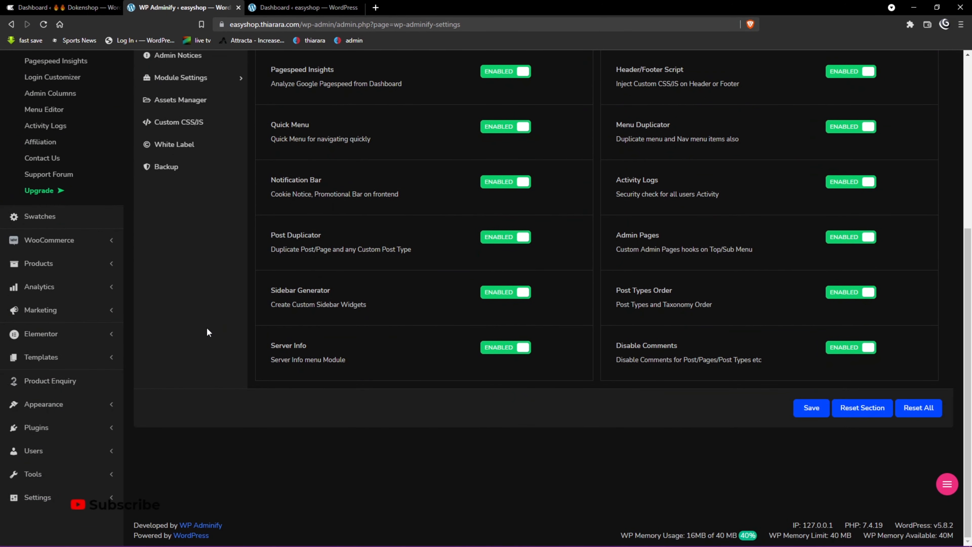
pyautogui.scroll(7, 206, 330)
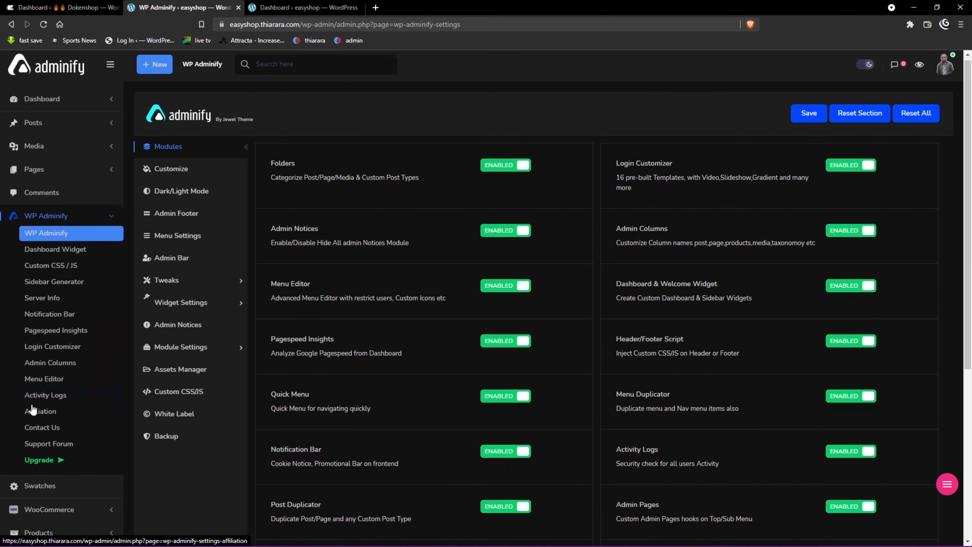
pyautogui.scroll(-4, 32, 384)
pyautogui.scroll(3, 65, 249)
pyautogui.moveTo(43, 81)
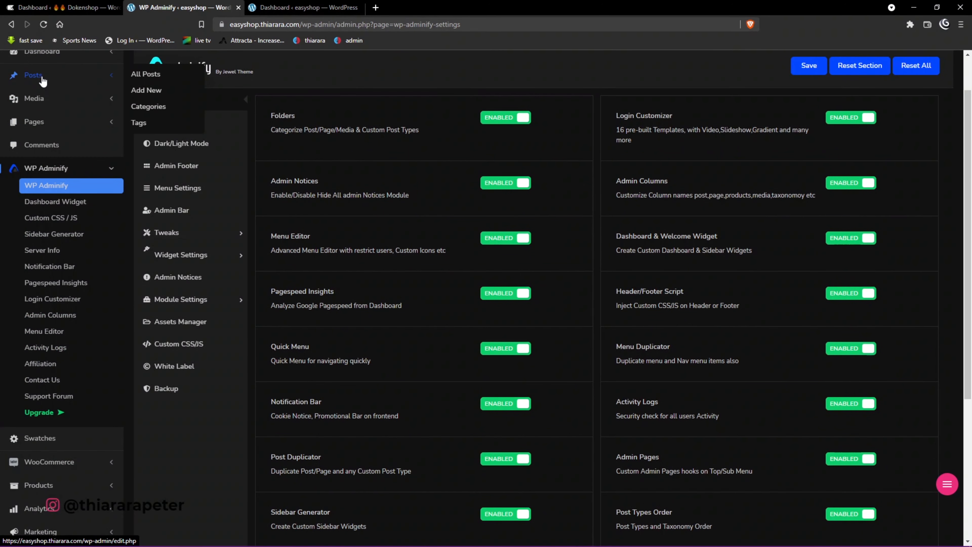
pyautogui.scroll(-5, 76, 265)
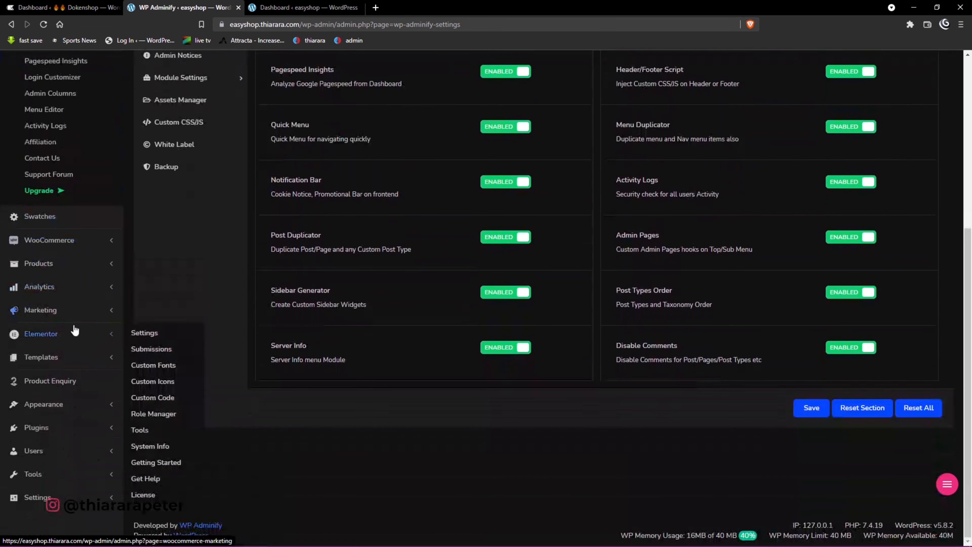
# Compare easyshop with the Dokenshop dashboard, and review the full list of WP Adminify modules on easyshop.
pyautogui.click(74, 5)
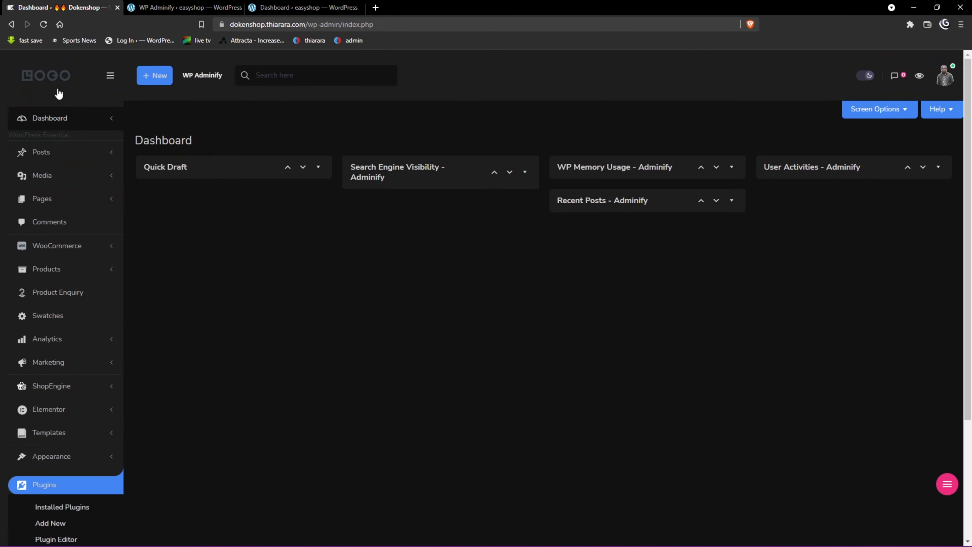
pyautogui.click(183, 7)
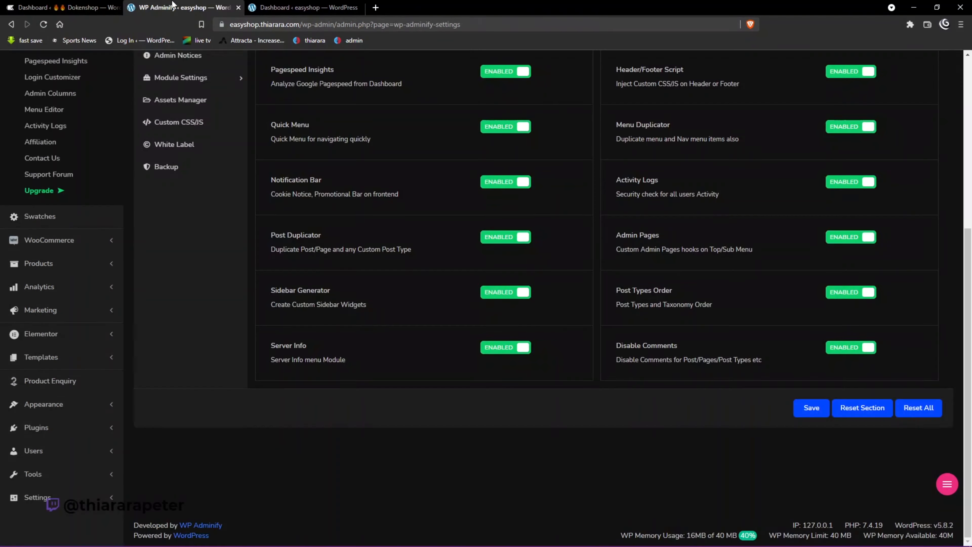
pyautogui.scroll(7, 67, 162)
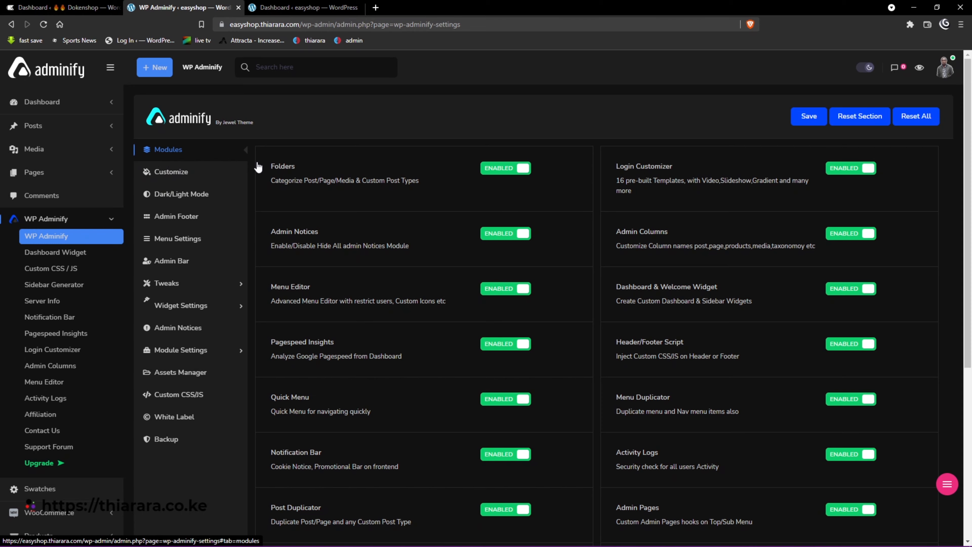
pyautogui.scroll(-4, 574, 350)
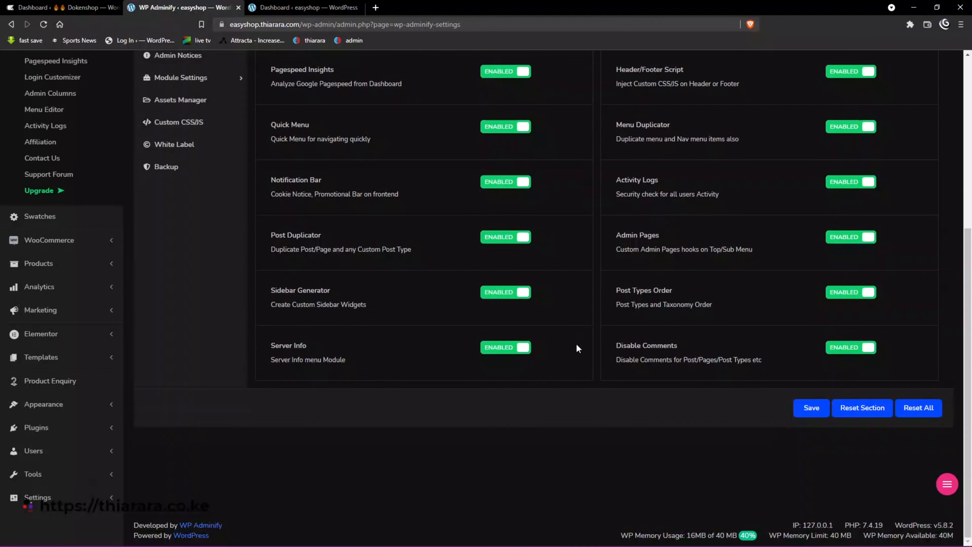
pyautogui.scroll(2, 600, 348)
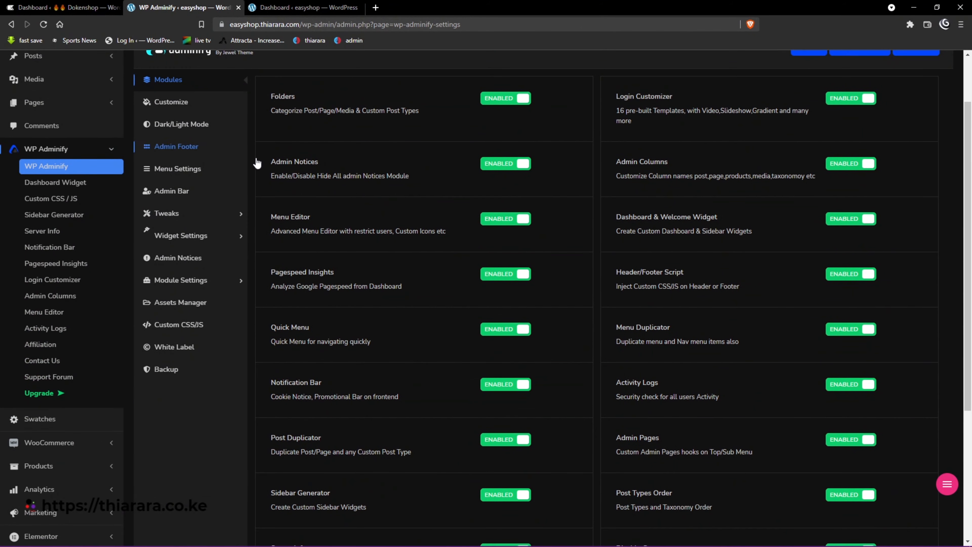
pyautogui.scroll(2, 182, 161)
# Open easyshop's WP Adminify Customize settings, and view Dokenshop's body background by toggling its dashboard to light mode and back.
pyautogui.click(182, 178)
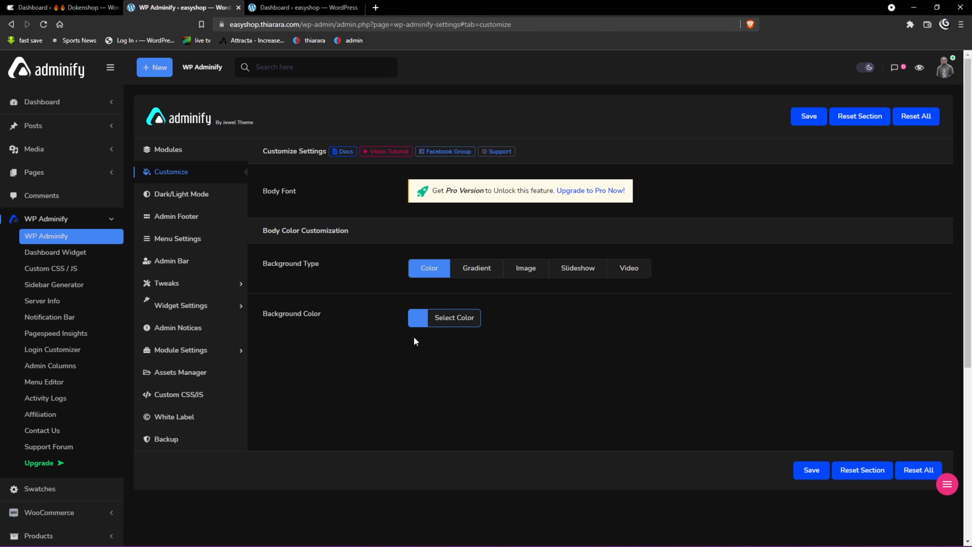
pyautogui.click(71, 6)
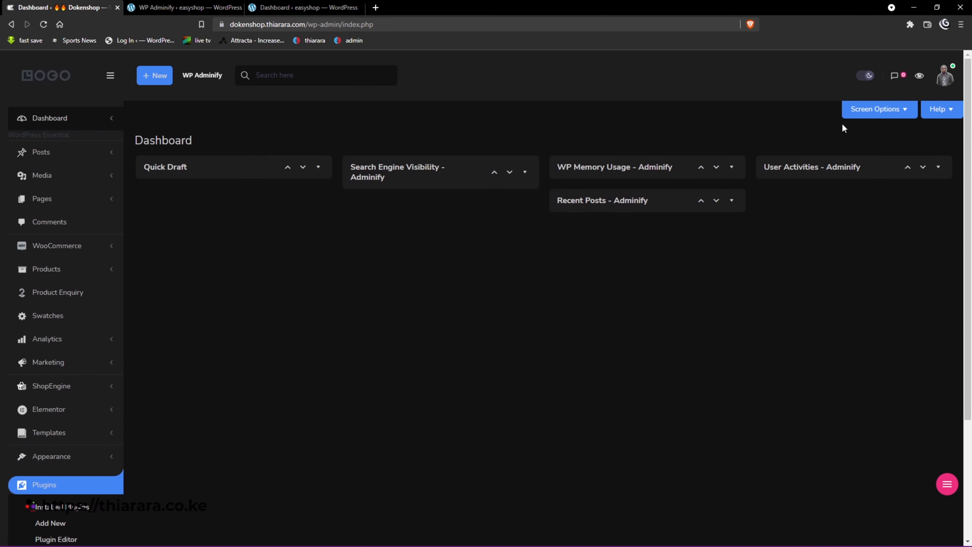
pyautogui.click(867, 75)
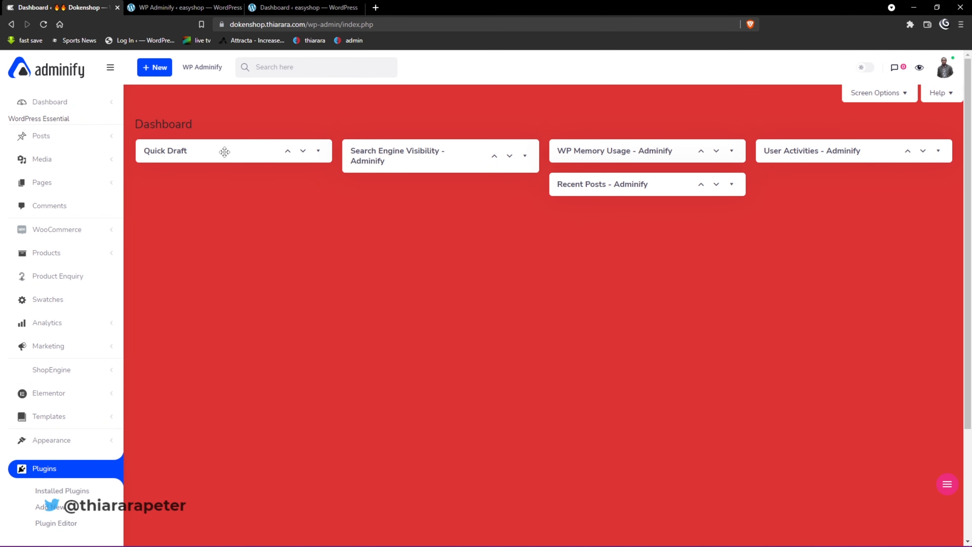
pyautogui.click(863, 69)
pyautogui.click(184, 6)
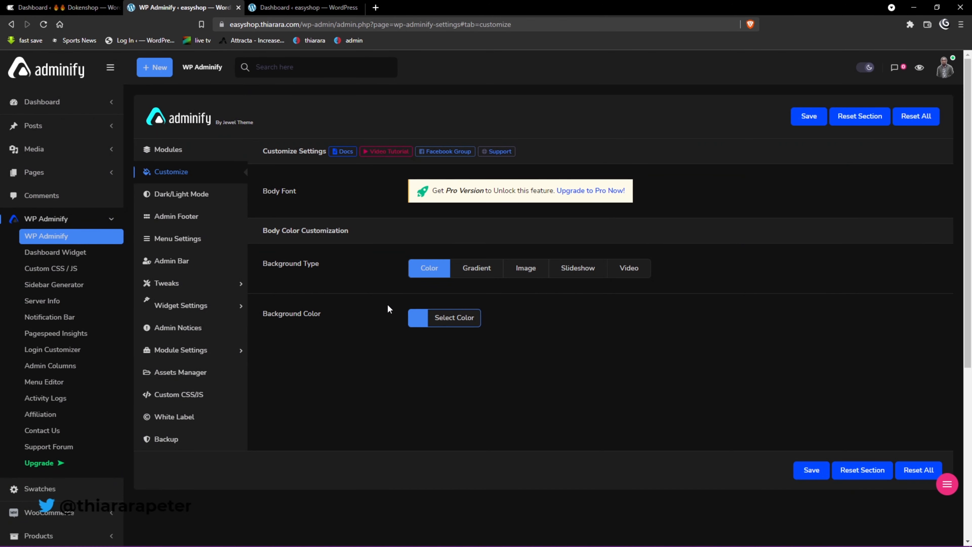
# Try white (#ffffff) as the body background color and reload the settings page without saving.
pyautogui.click(420, 323)
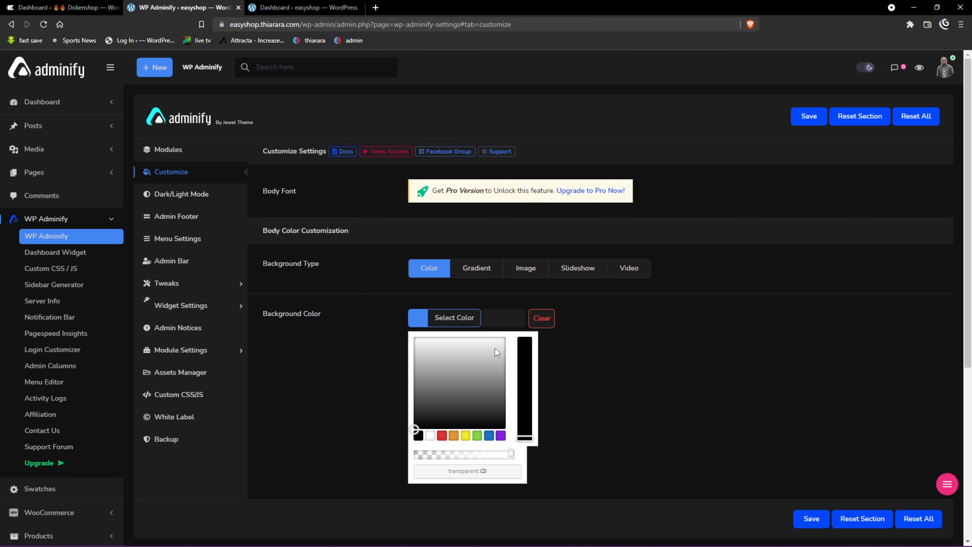
pyautogui.click(503, 336)
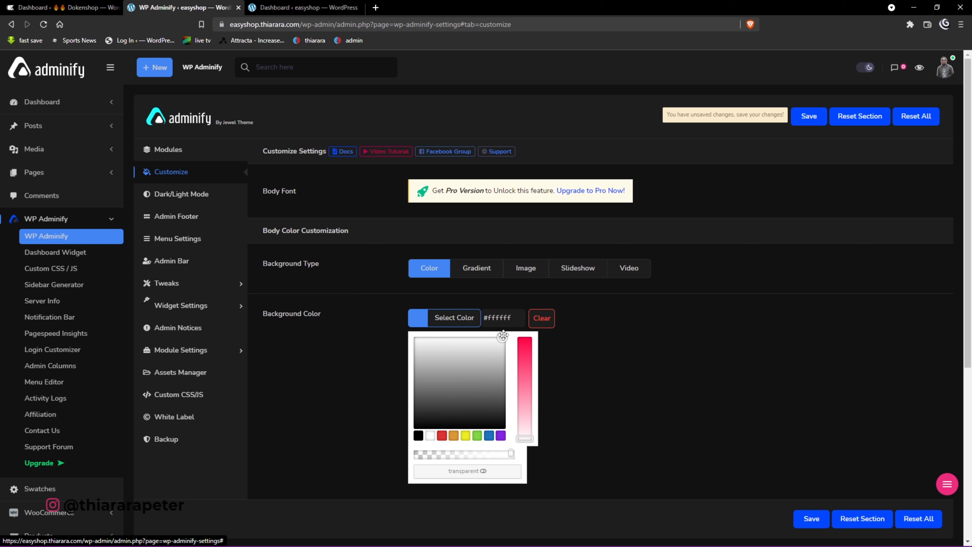
pyautogui.moveTo(503, 336); pyautogui.dragTo(406, 443)
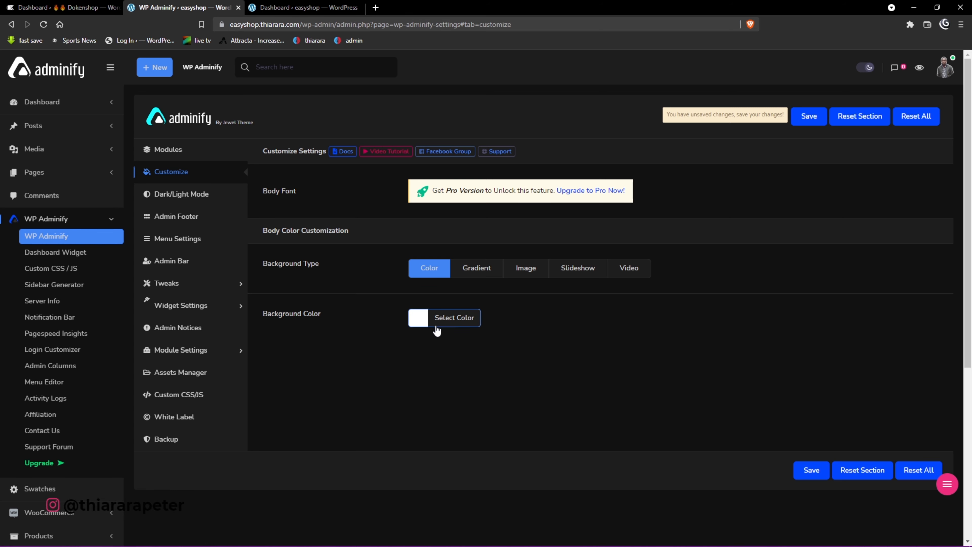
pyautogui.press('F5')
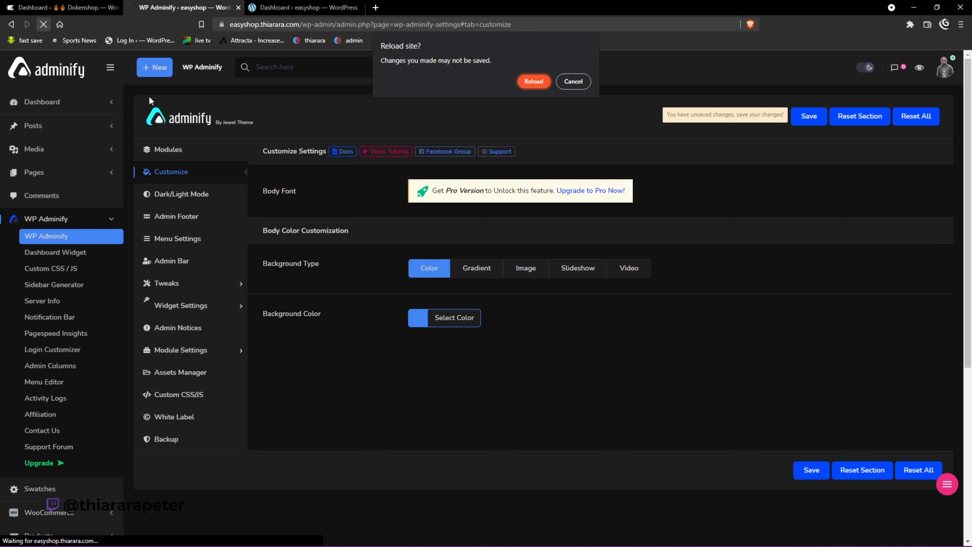
pyautogui.click(534, 81)
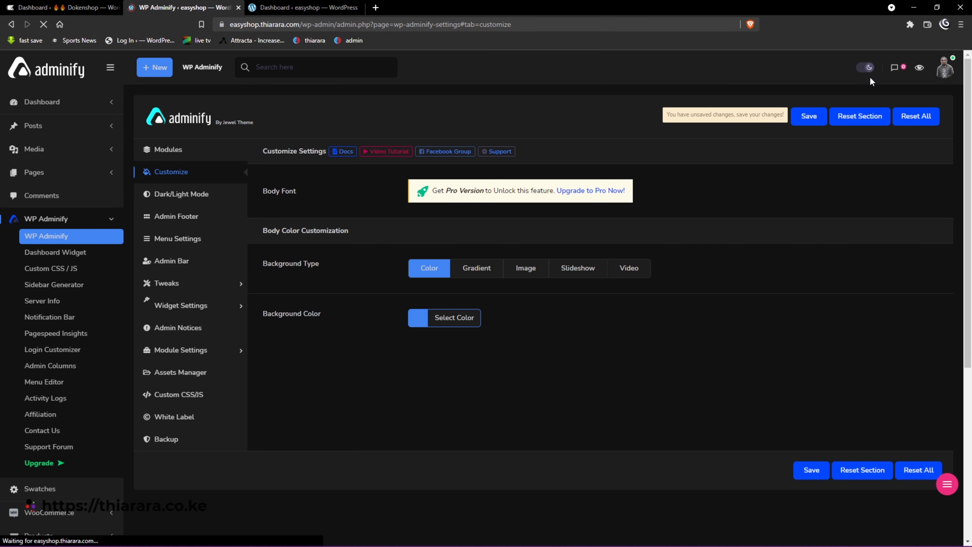
# Look through the Gradient, Image, Slideshow and Video background types in the body color customization.
pyautogui.click(478, 268)
pyautogui.click(530, 272)
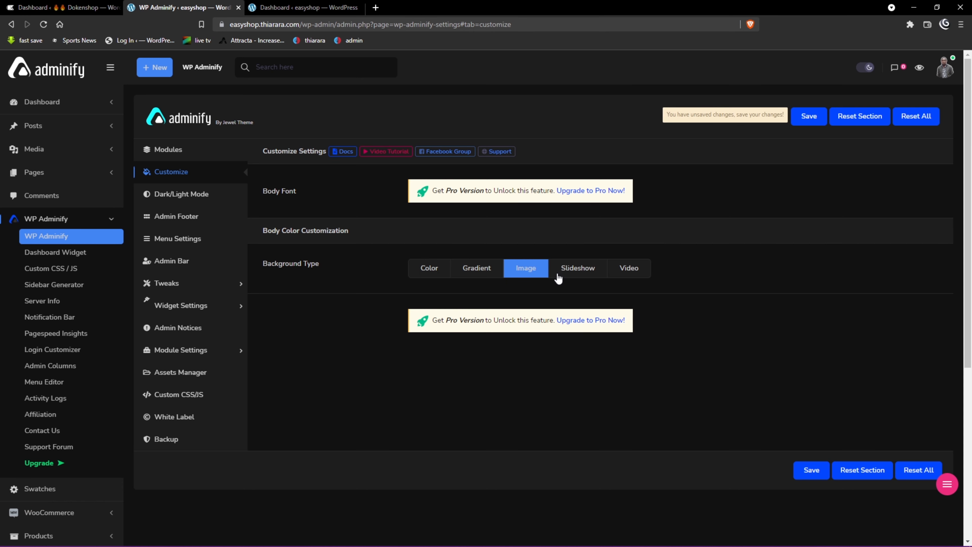
pyautogui.click(573, 273)
pyautogui.click(643, 276)
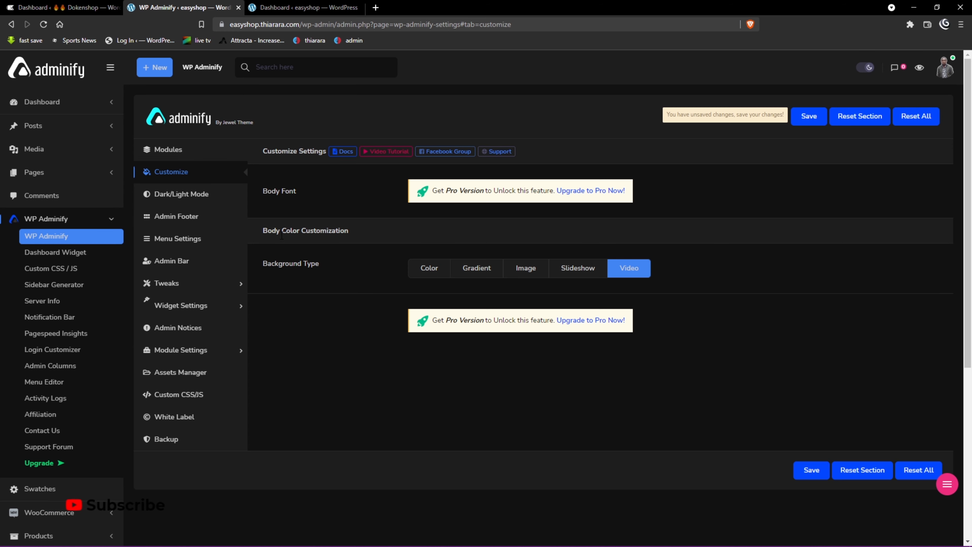
# Open the Dark/Light Mode settings and compare the Light Mode and Dark Mode options, ending on Dark Mode.
pyautogui.click(193, 196)
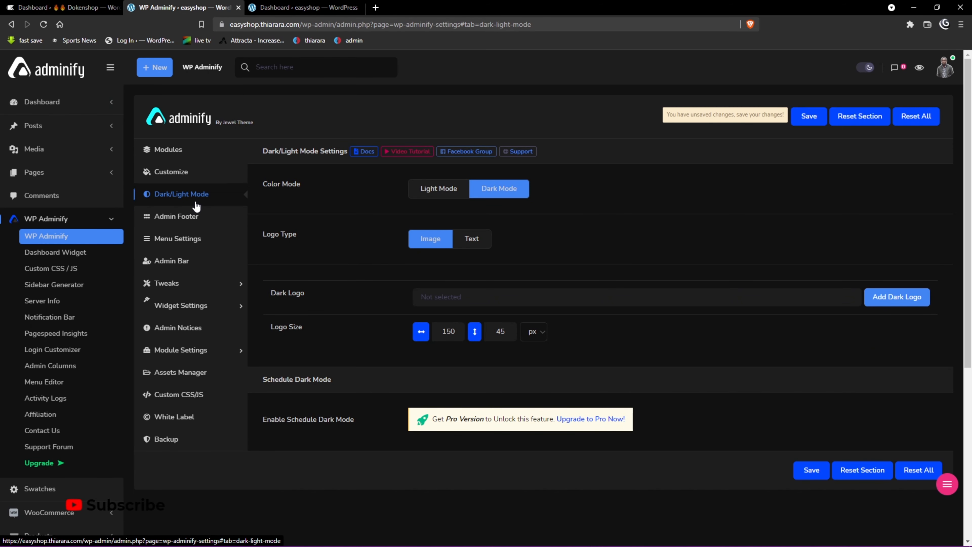
pyautogui.click(442, 196)
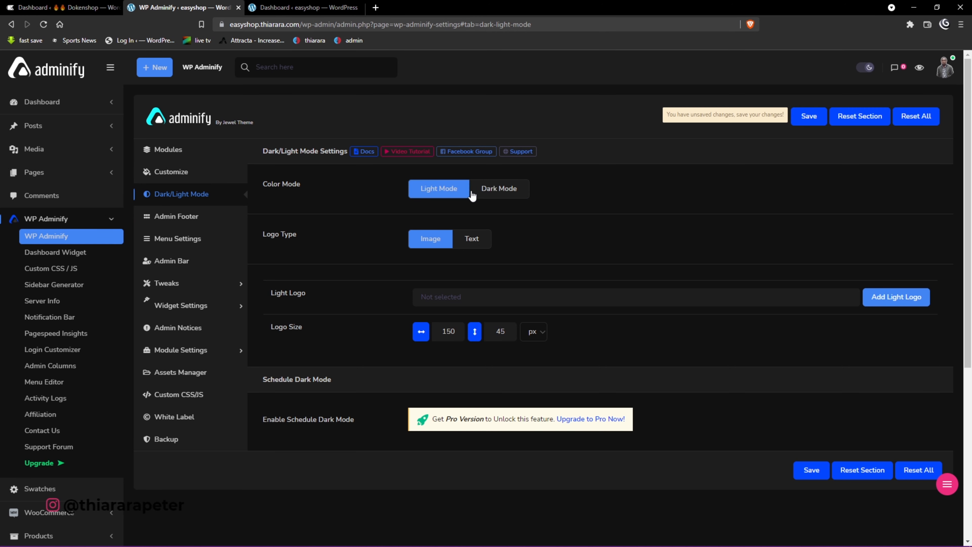
pyautogui.click(497, 191)
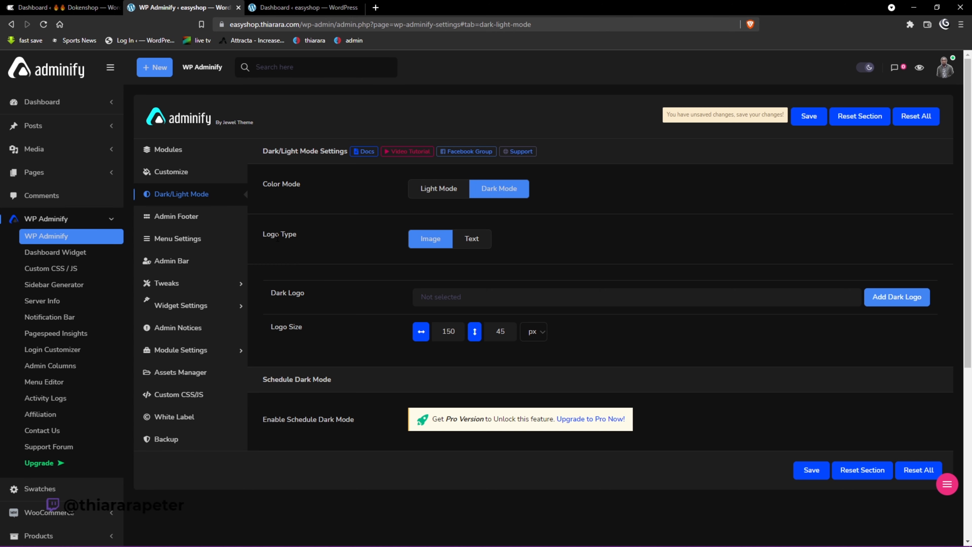
# Set the dark mode logo type to Text with the logo text thiarara.co.ke, save, and check it on the reloaded easyshop dashboard.
pyautogui.click(478, 241)
pyautogui.moveTo(446, 298); pyautogui.dragTo(377, 292)
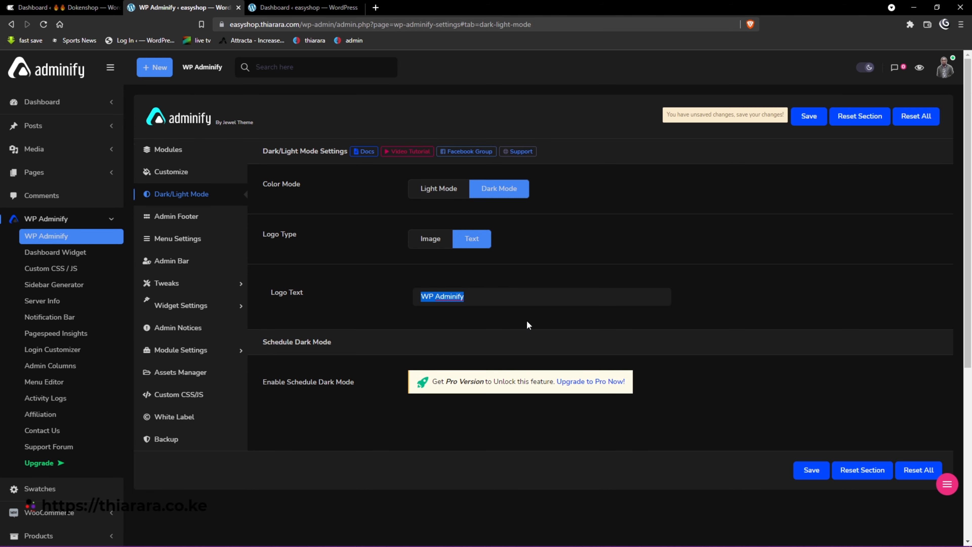
pyautogui.press('BackSpace')
pyautogui.write('thi')
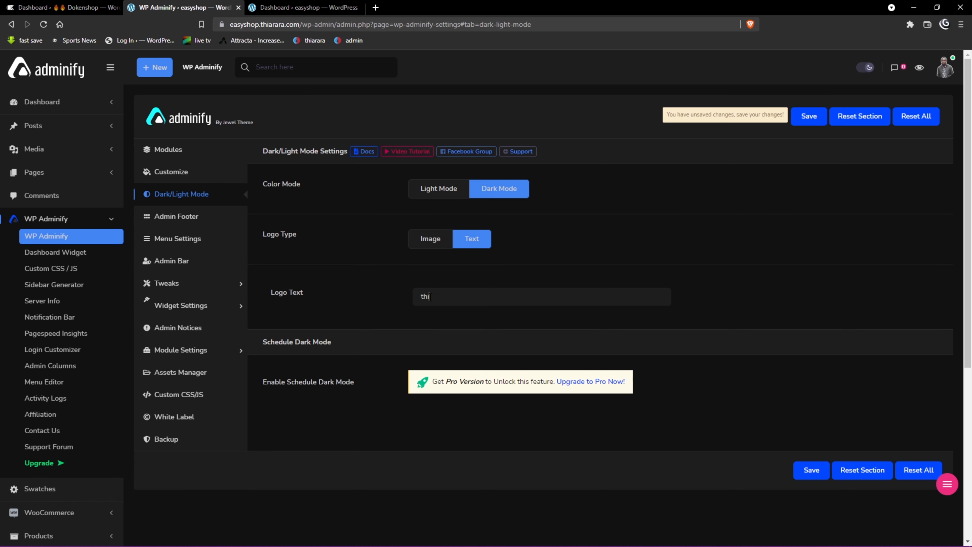
pyautogui.write('arara')
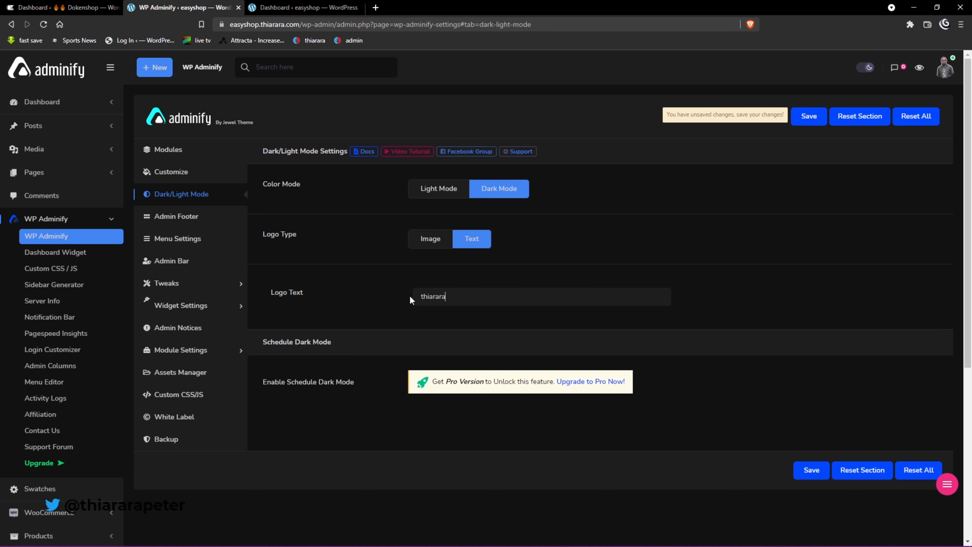
pyautogui.write('.co.ke')
pyautogui.click(808, 117)
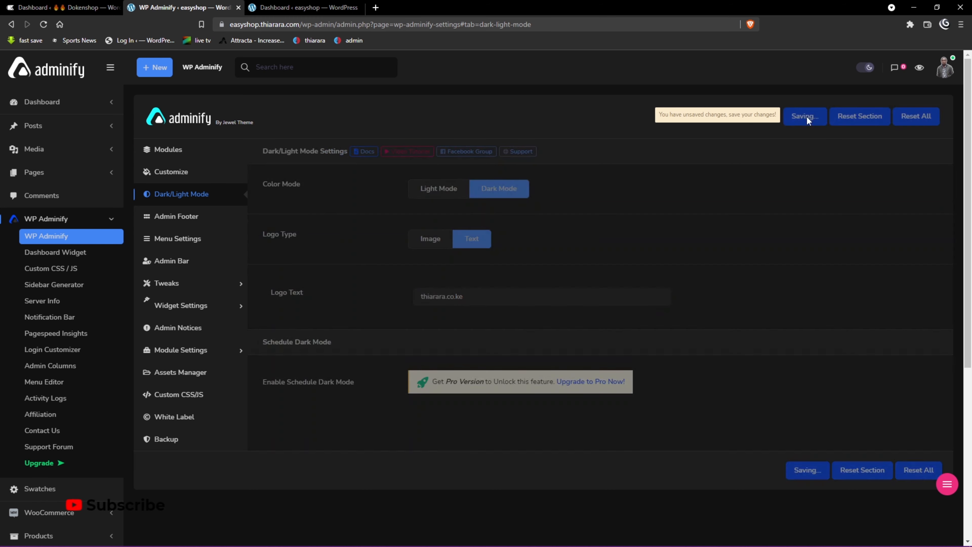
pyautogui.click(329, 5)
pyautogui.click(43, 24)
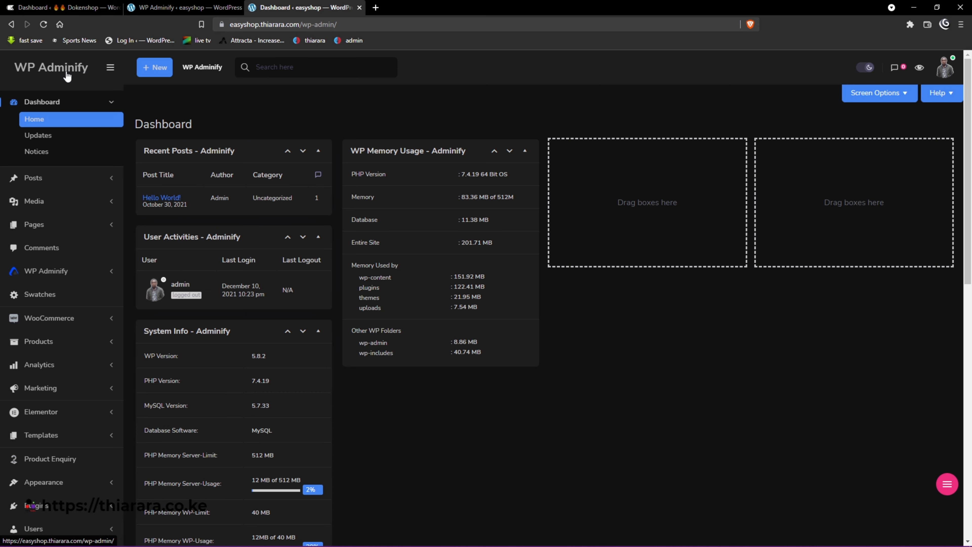
# Switch the logo type to Image with logo-5.svg from the media library as the dark logo, save, and reload the easyshop dashboard.
pyautogui.click(180, 7)
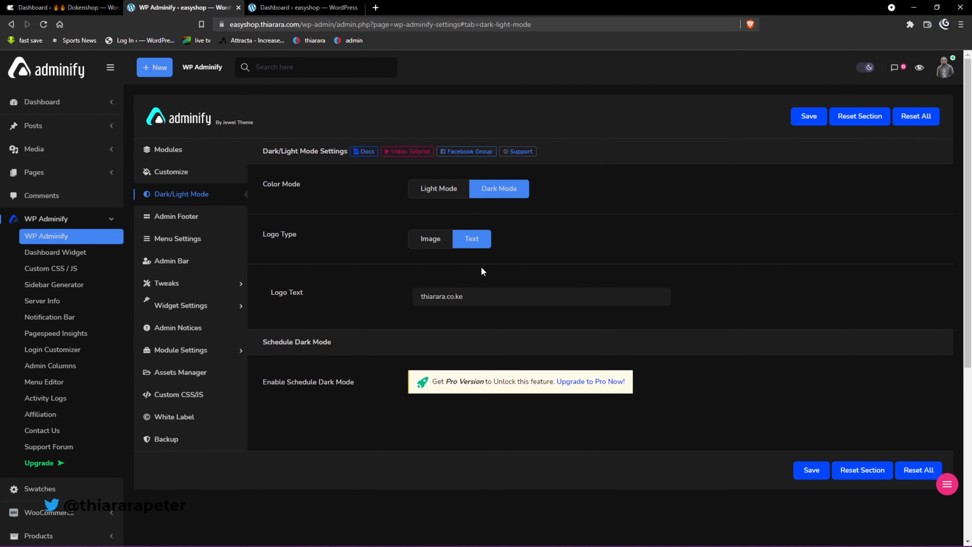
pyautogui.click(428, 241)
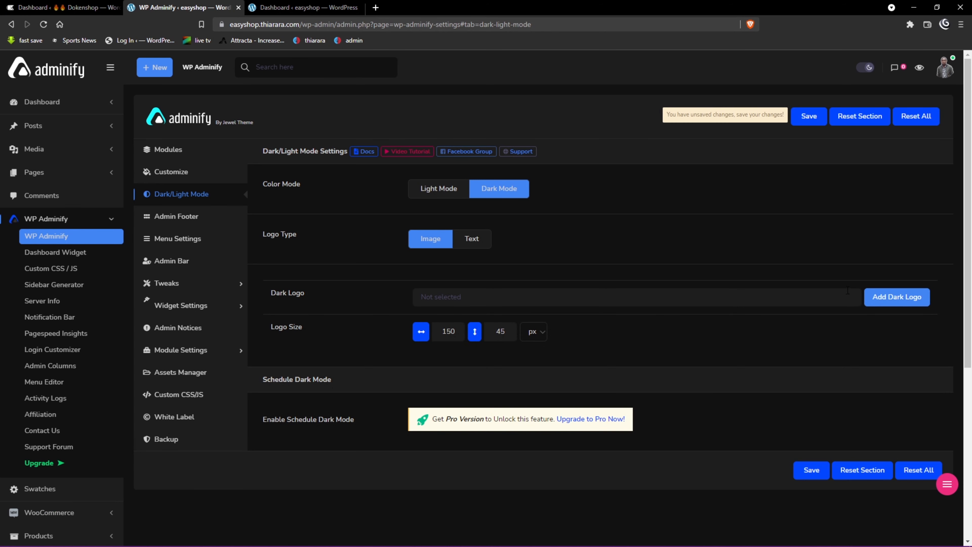
pyautogui.click(887, 298)
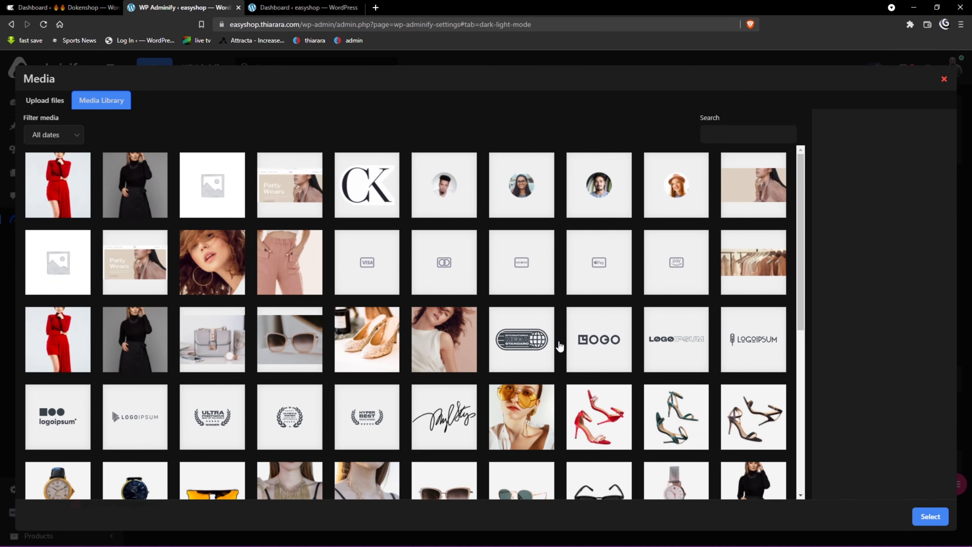
pyautogui.scroll(-1, 79, 259)
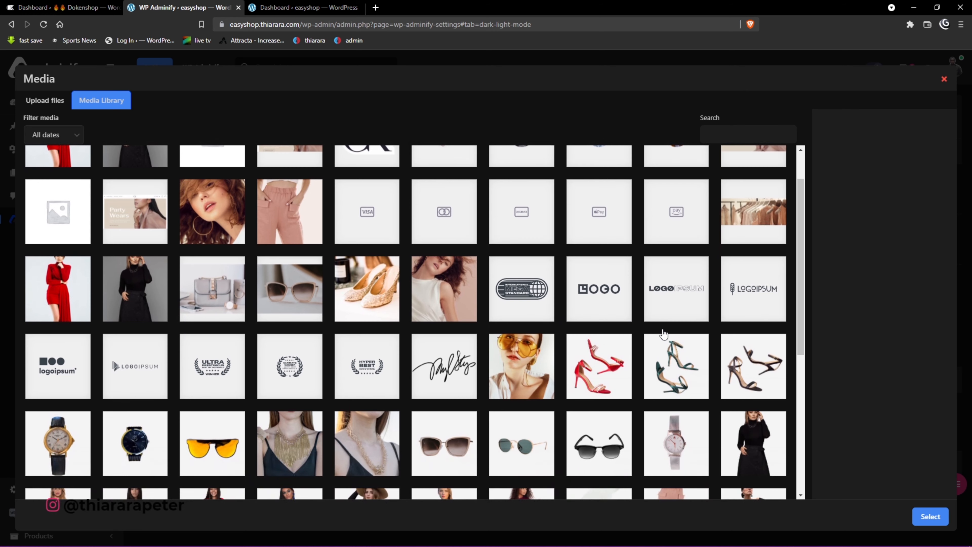
pyautogui.click(598, 294)
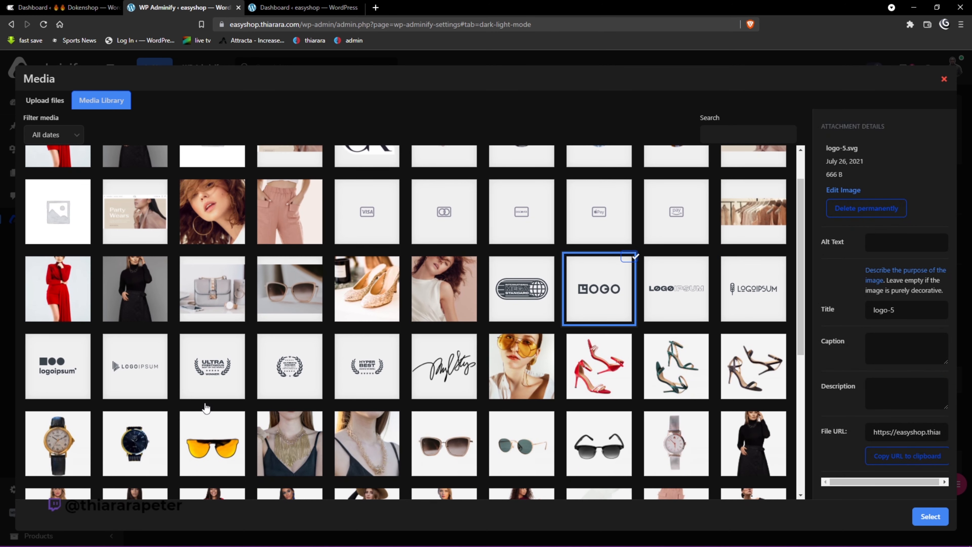
pyautogui.scroll(-3, 170, 405)
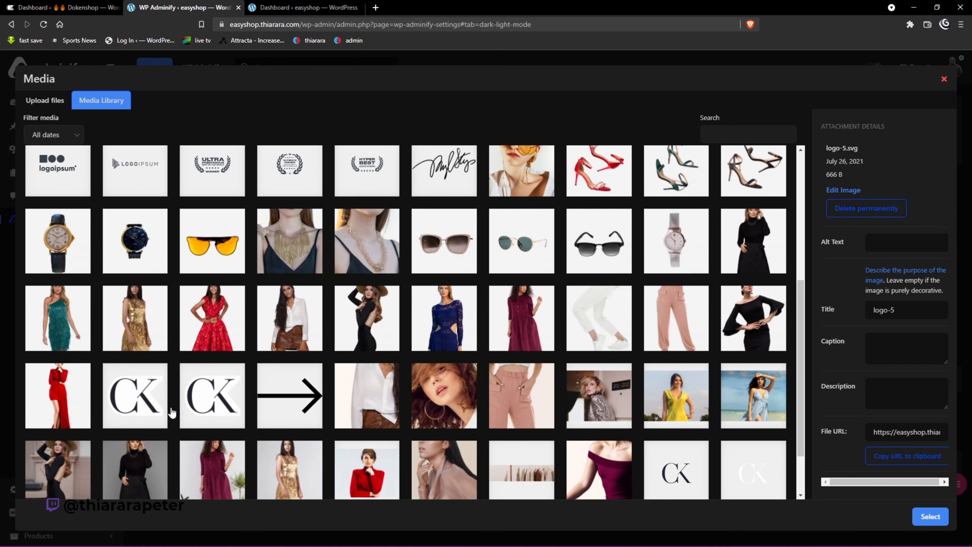
pyautogui.scroll(-2, 543, 431)
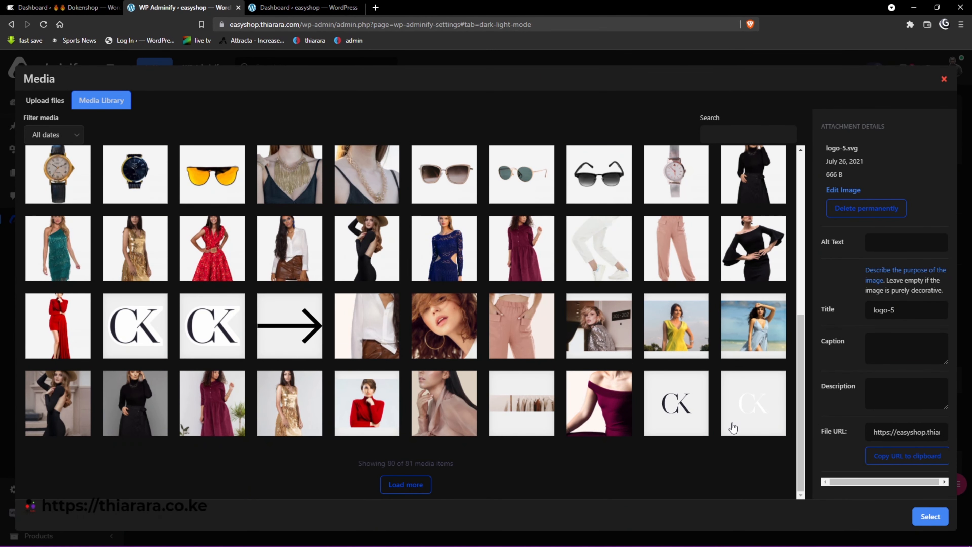
pyautogui.scroll(3, 677, 391)
pyautogui.scroll(2, 678, 391)
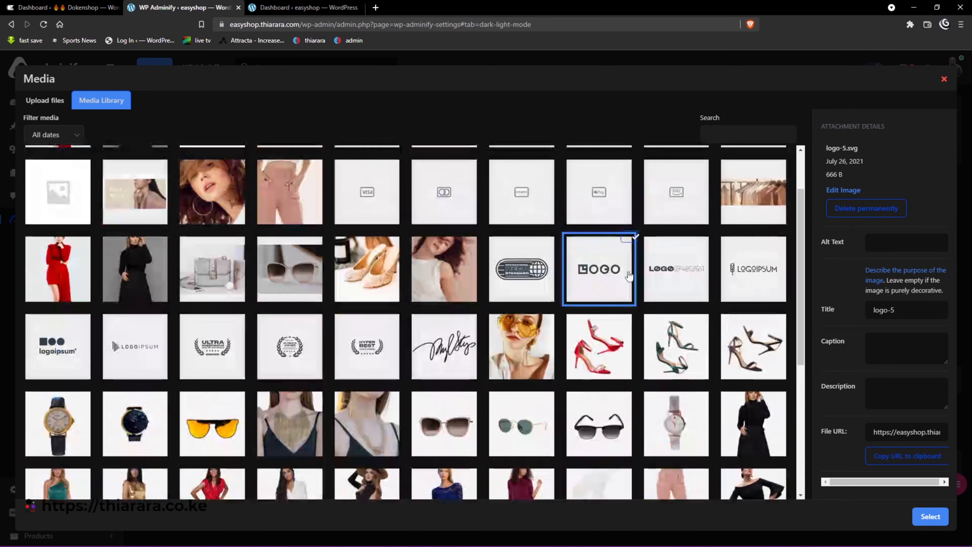
pyautogui.click(929, 517)
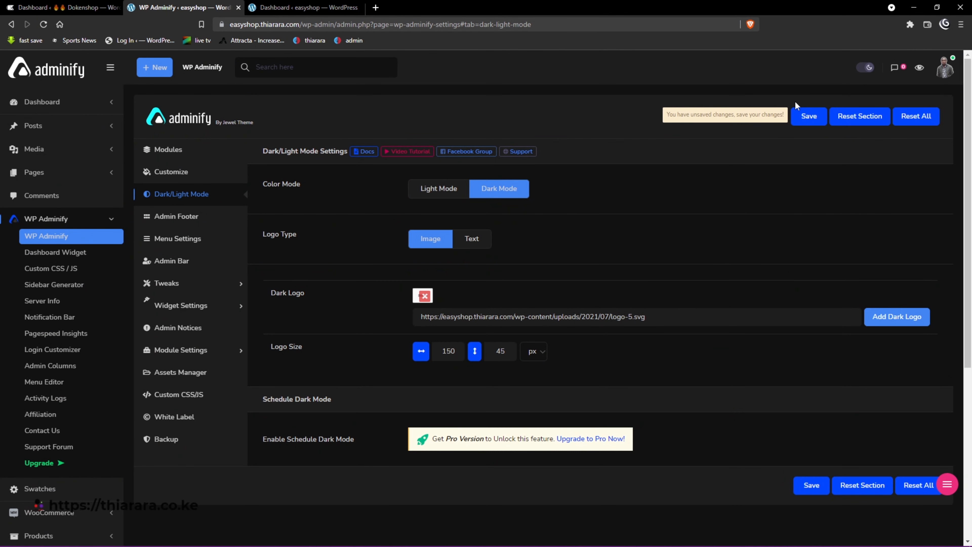
pyautogui.click(809, 116)
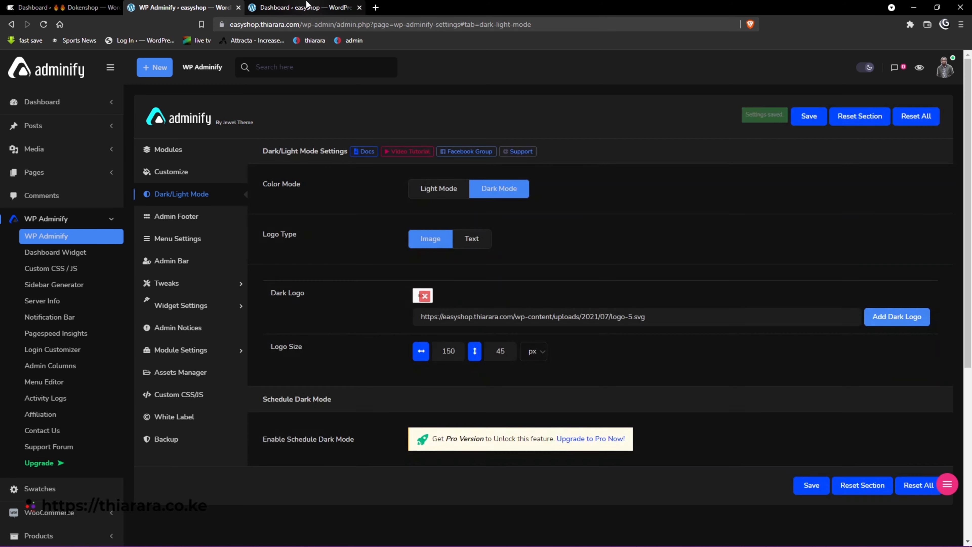
pyautogui.click(302, 8)
pyautogui.click(45, 23)
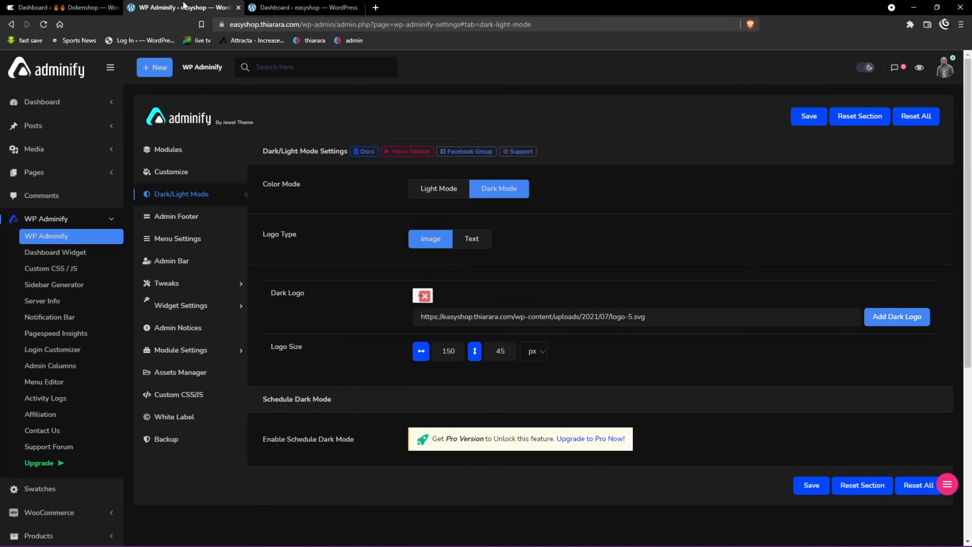
# Replace the dark logo with site-logo-white.svg from the media library, save, and check the logo on the reloaded easyshop dashboard.
pyautogui.click(180, 7)
pyautogui.click(877, 317)
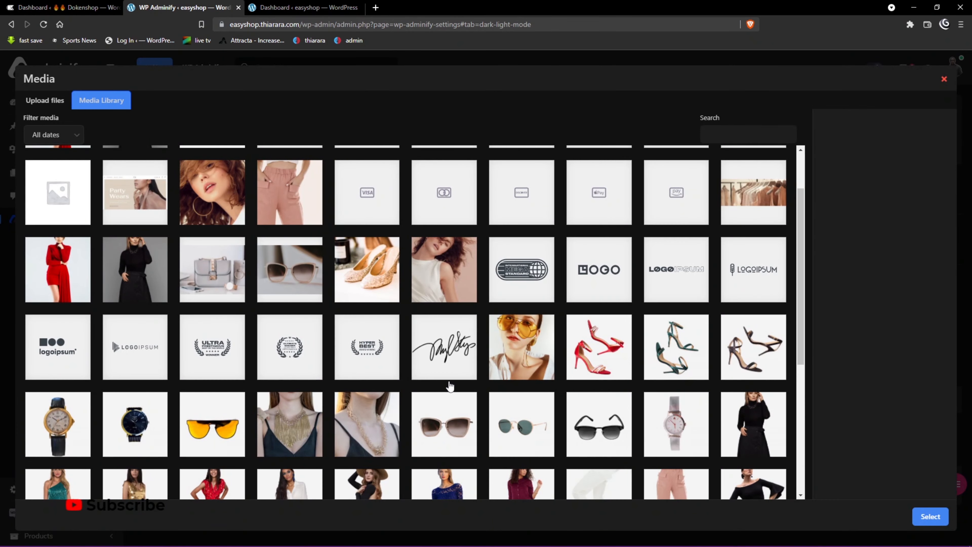
pyautogui.scroll(-7, 186, 417)
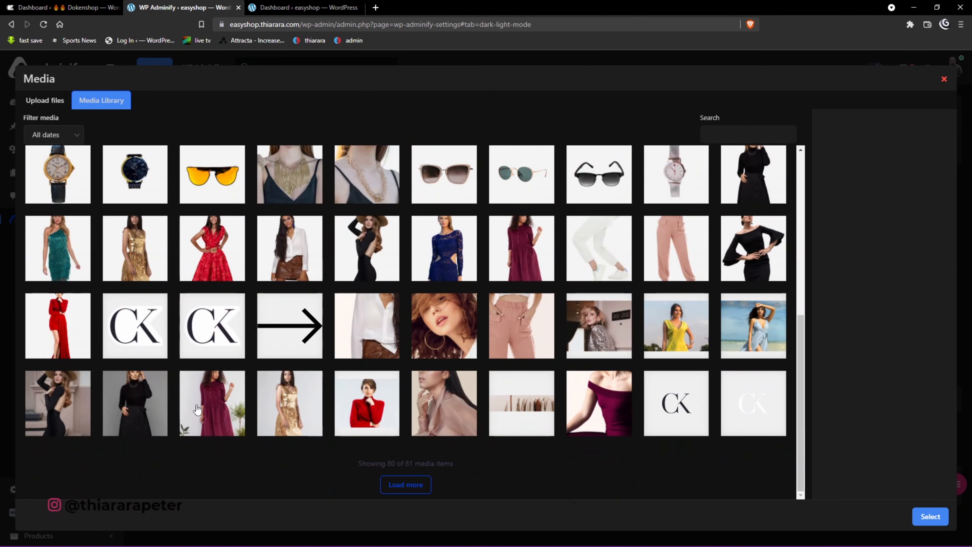
pyautogui.click(739, 399)
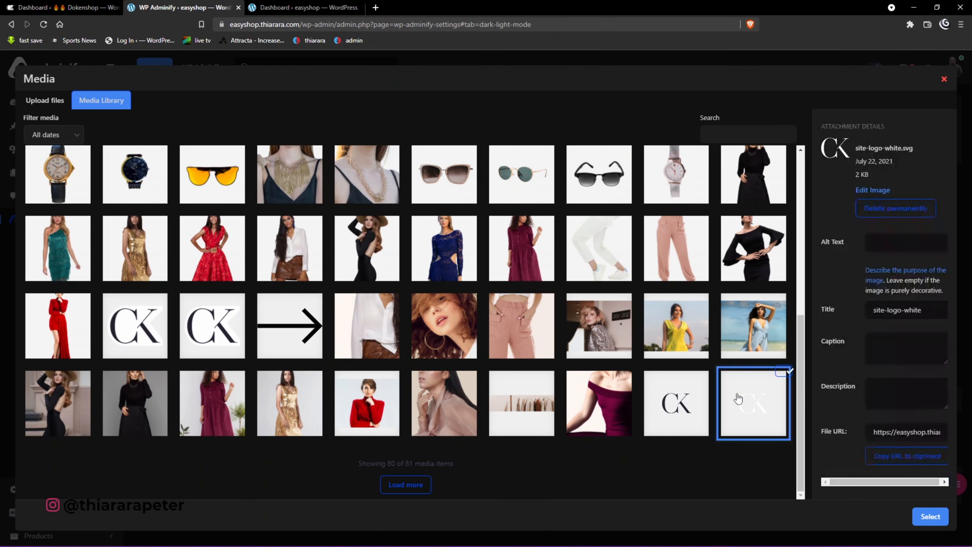
pyautogui.click(929, 516)
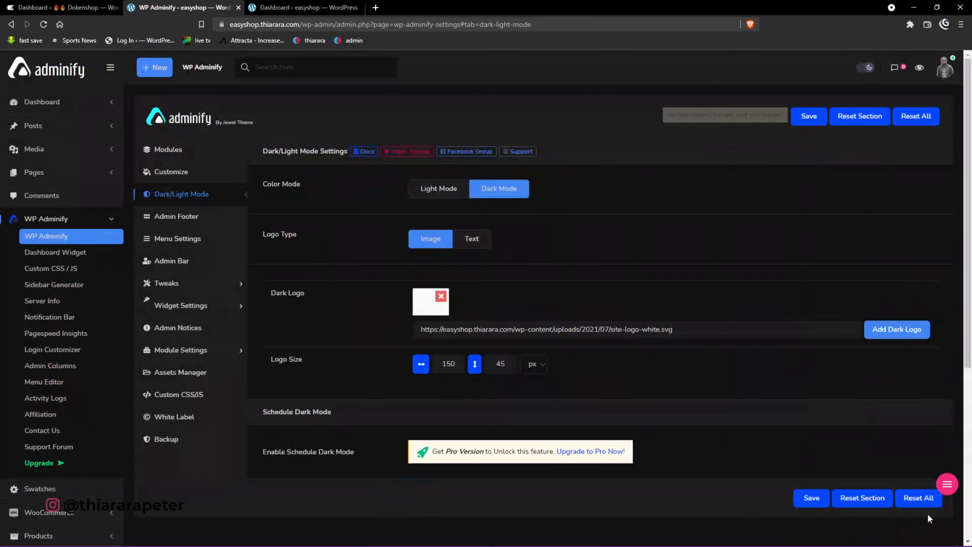
pyautogui.click(806, 120)
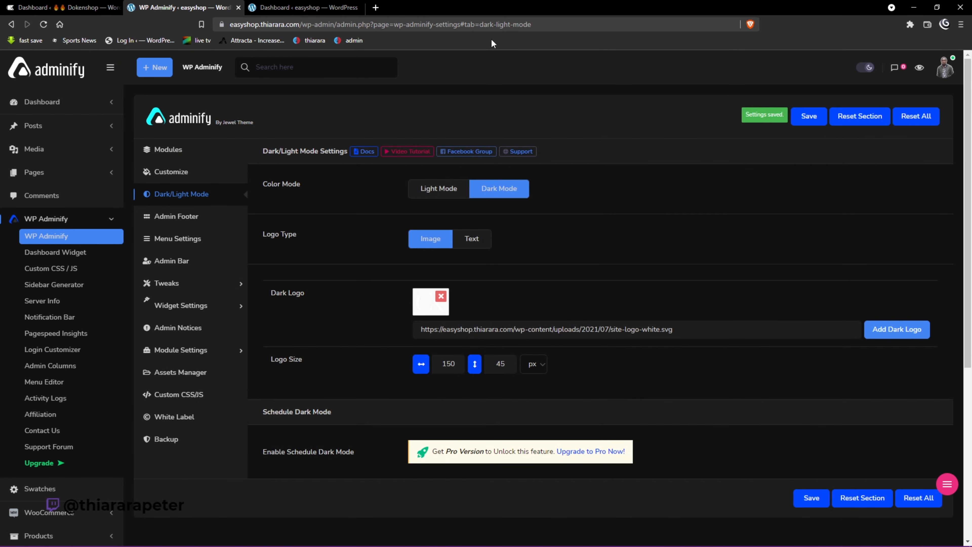
pyautogui.click(303, 8)
pyautogui.click(42, 25)
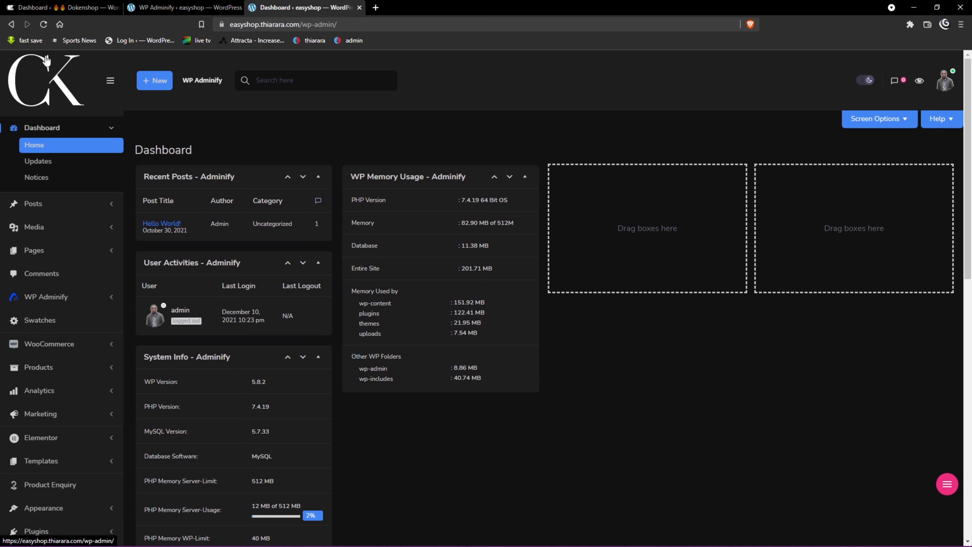
pyautogui.click(111, 125)
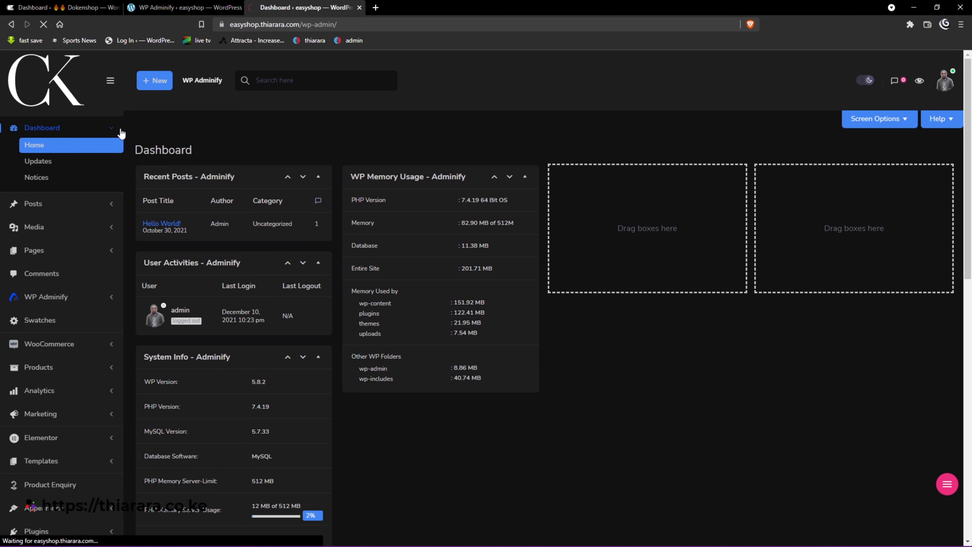
# Open the Admin Footer settings and look through the easyshop dashboard down towards its footer.
pyautogui.click(184, 8)
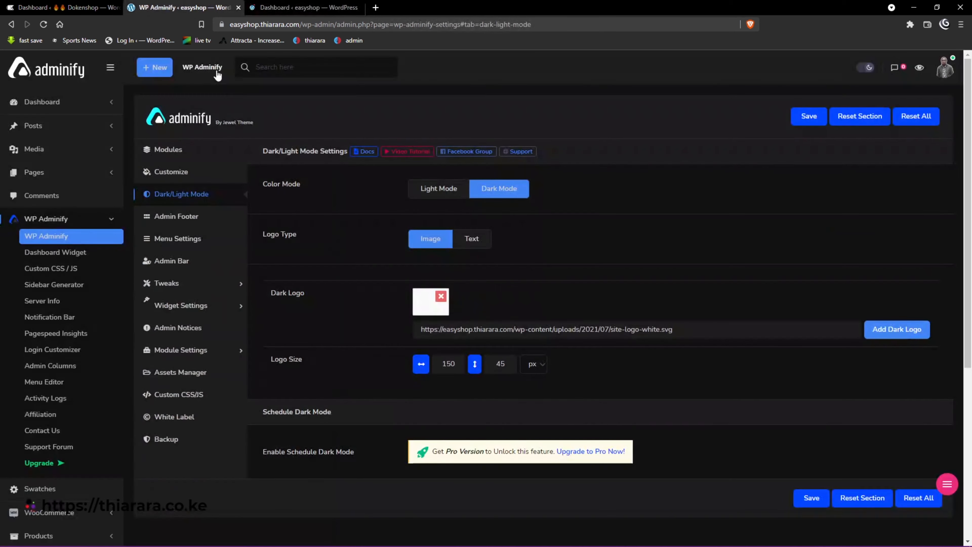
pyautogui.click(175, 219)
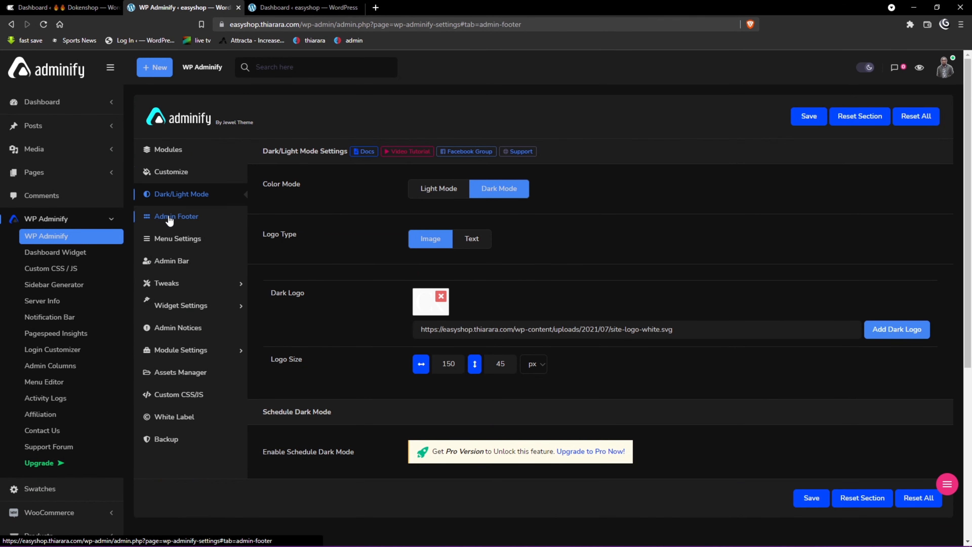
pyautogui.click(307, 9)
pyautogui.scroll(-9, 428, 423)
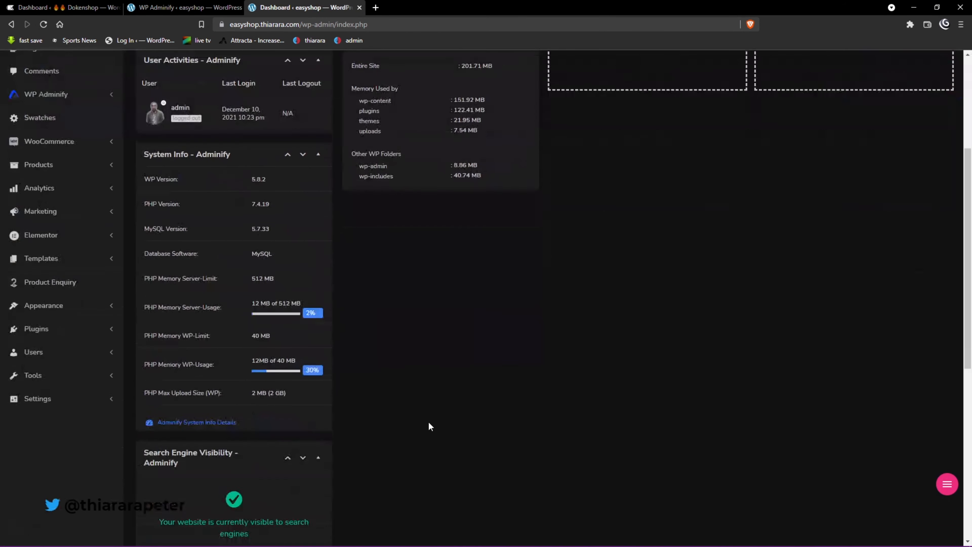
pyautogui.scroll(-3, 416, 434)
pyautogui.scroll(12, 579, 467)
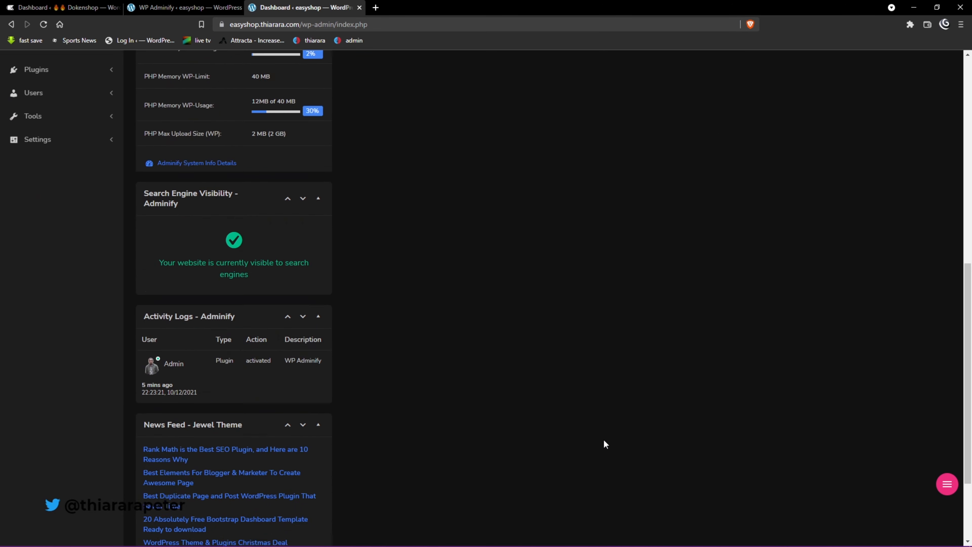
# Hide the Activity Logs, News Feed, WP Memory Usage, Recent Posts, User Activities, System Info and Search Engine Visibility widgets on the dashboard to view its footer.
pyautogui.click(861, 126)
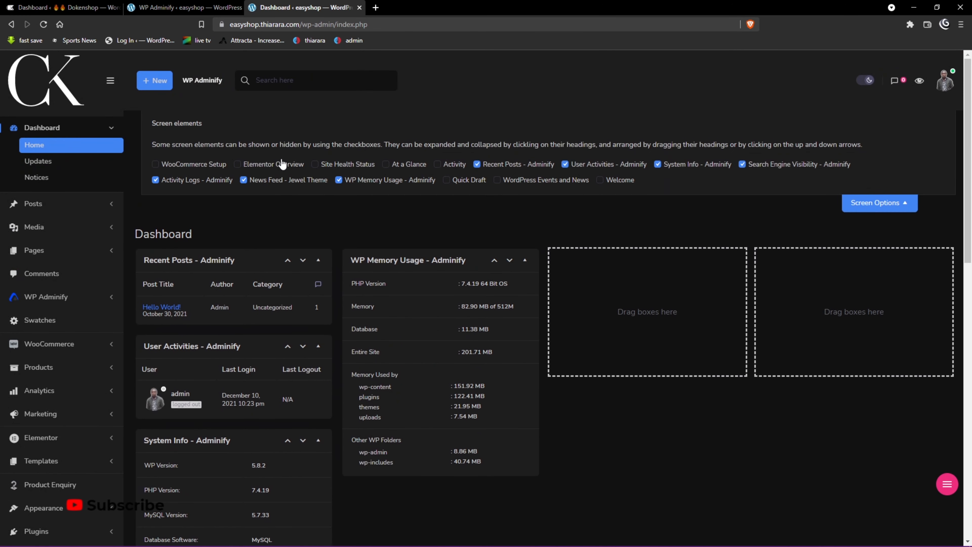
pyautogui.click(215, 185)
pyautogui.click(265, 184)
pyautogui.click(342, 184)
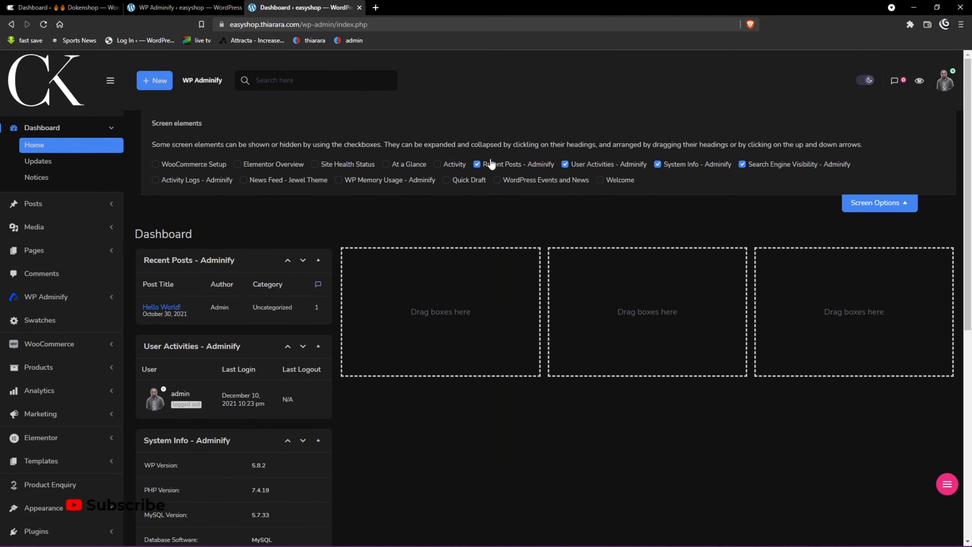
pyautogui.click(514, 165)
pyautogui.click(591, 168)
pyautogui.click(689, 168)
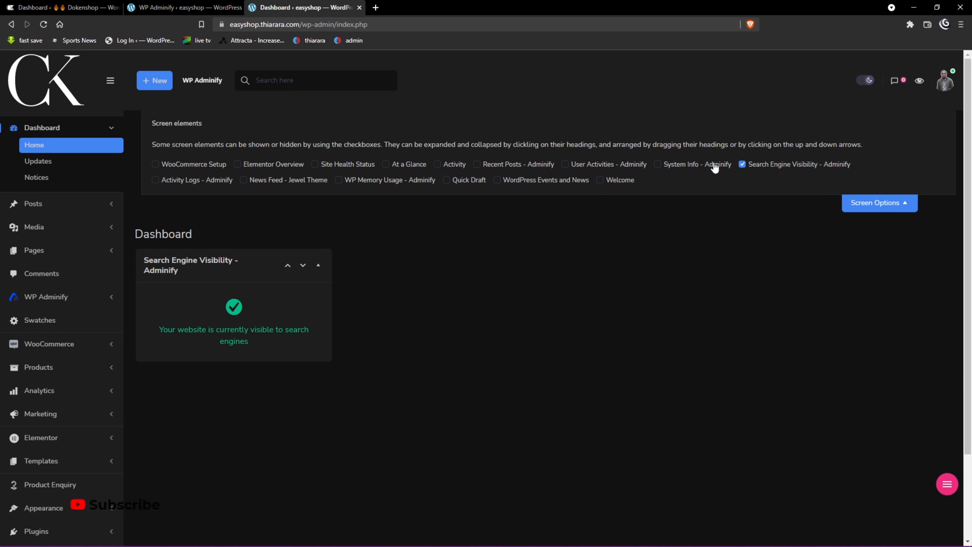
pyautogui.click(777, 167)
pyautogui.click(861, 205)
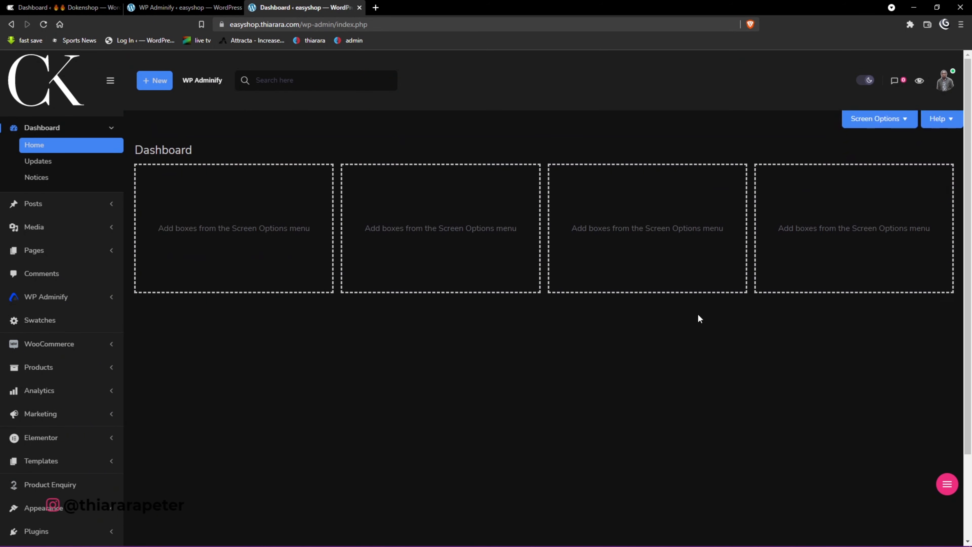
pyautogui.scroll(-3, 459, 374)
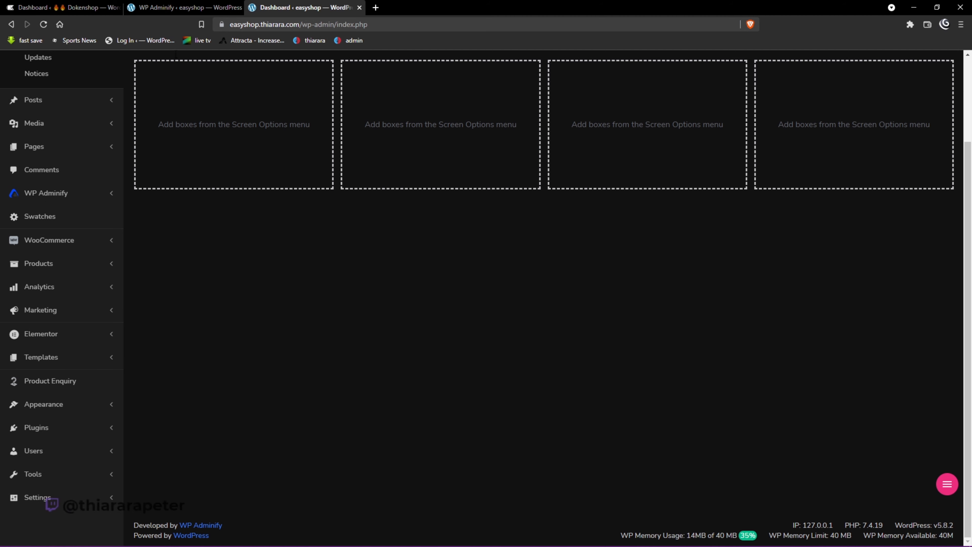
# Hide the Default WP Version, IP Address, PHP Version, WordPress Version, Memory Usage, Memory Limit and Memory Available items in the Admin Footer settings.
pyautogui.click(146, 10)
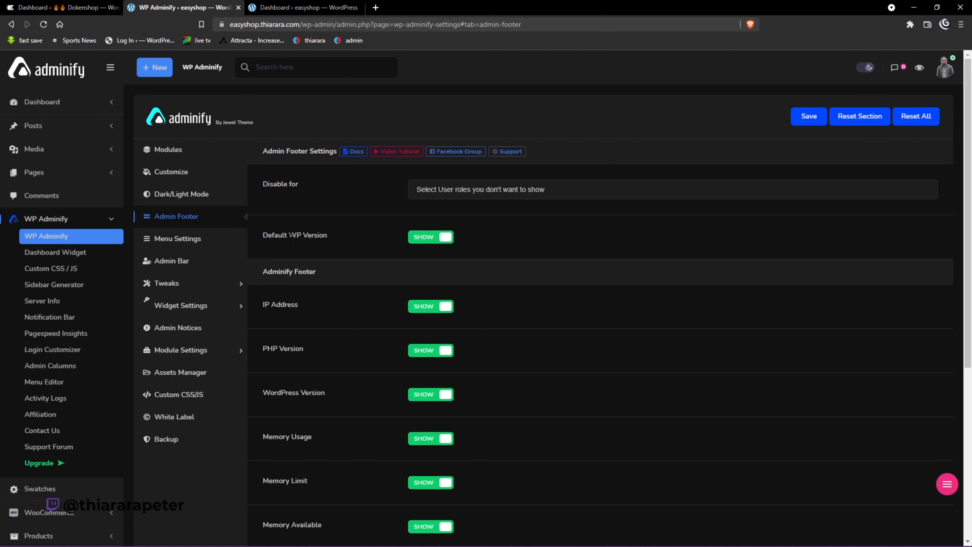
pyautogui.click(421, 238)
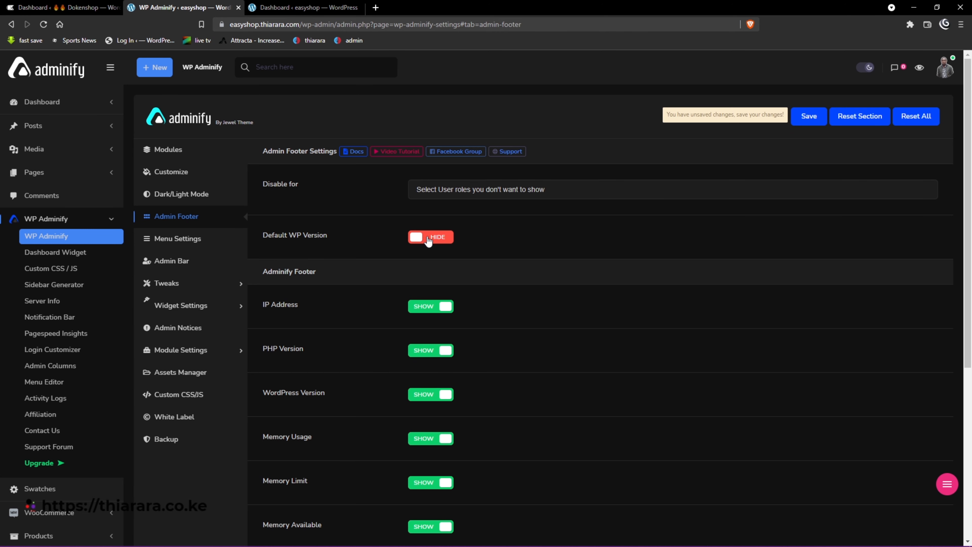
pyautogui.click(423, 306)
pyautogui.click(417, 350)
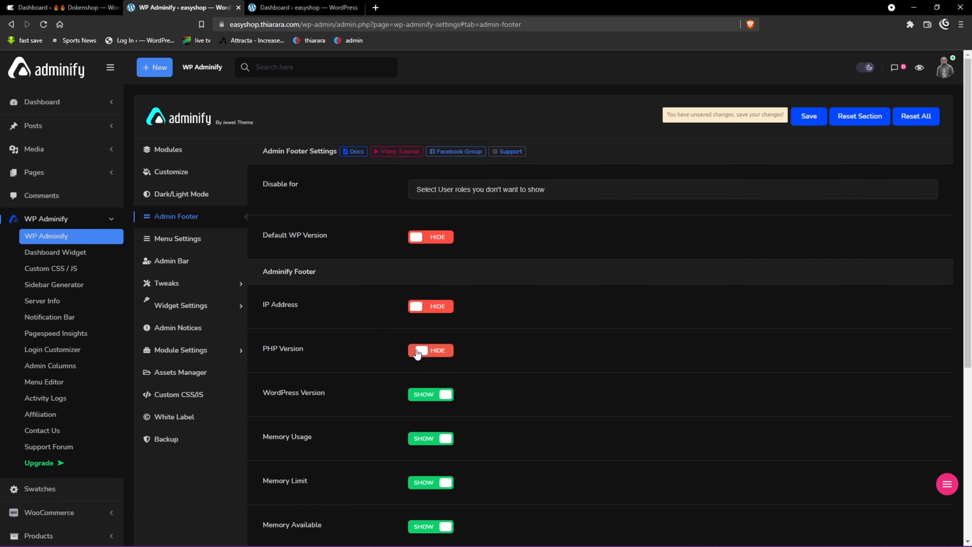
pyautogui.scroll(-3, 425, 356)
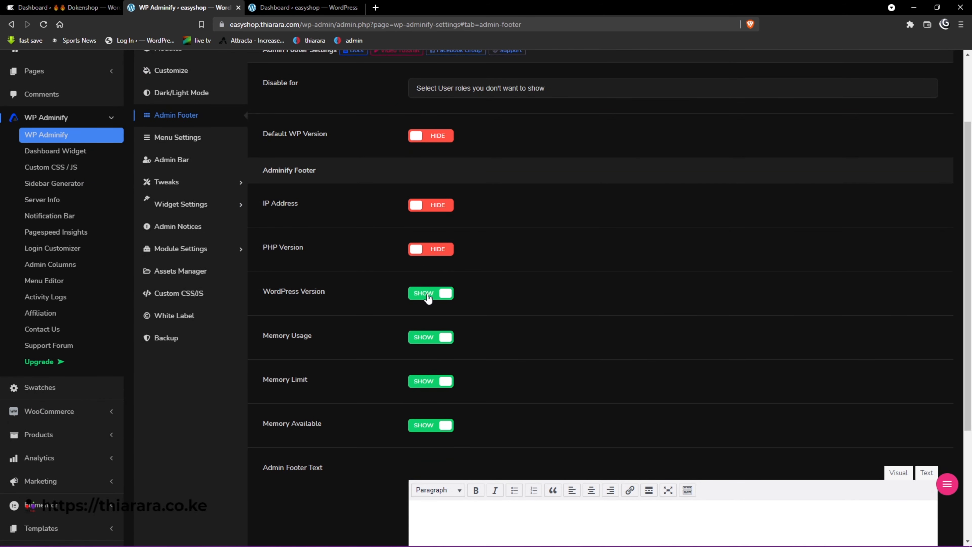
pyautogui.click(424, 344)
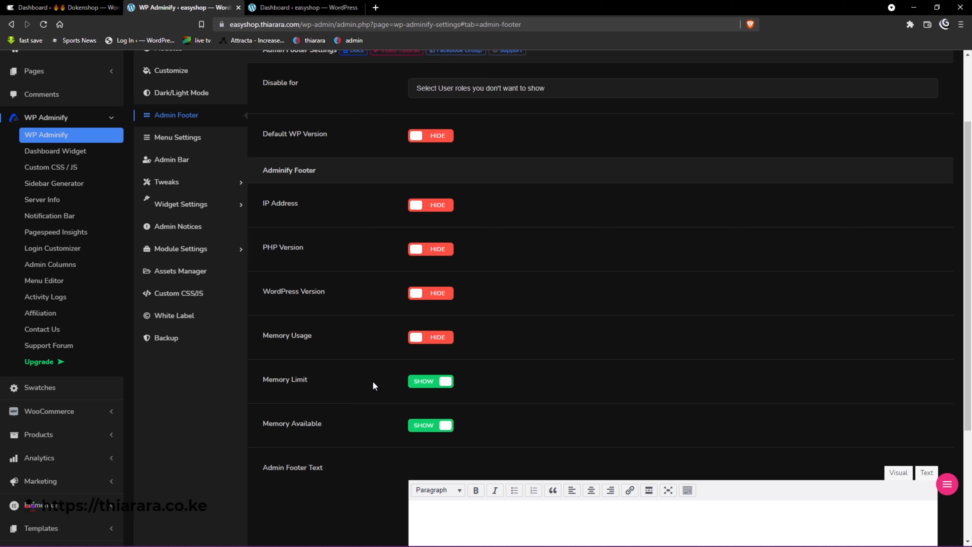
pyautogui.click(414, 388)
pyautogui.click(423, 422)
pyautogui.scroll(-5, 440, 422)
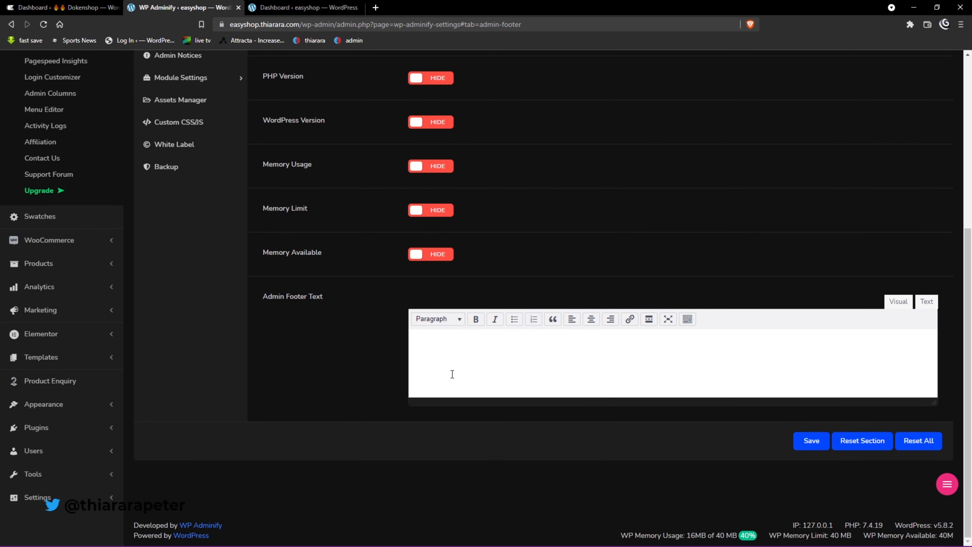
pyautogui.scroll(1, 503, 406)
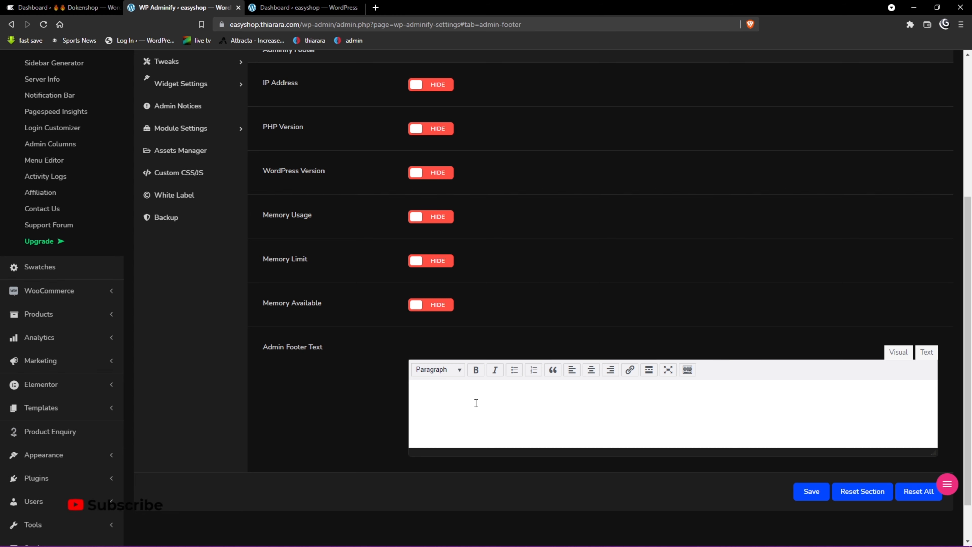
pyautogui.write('yright @thiarara.co.ke')
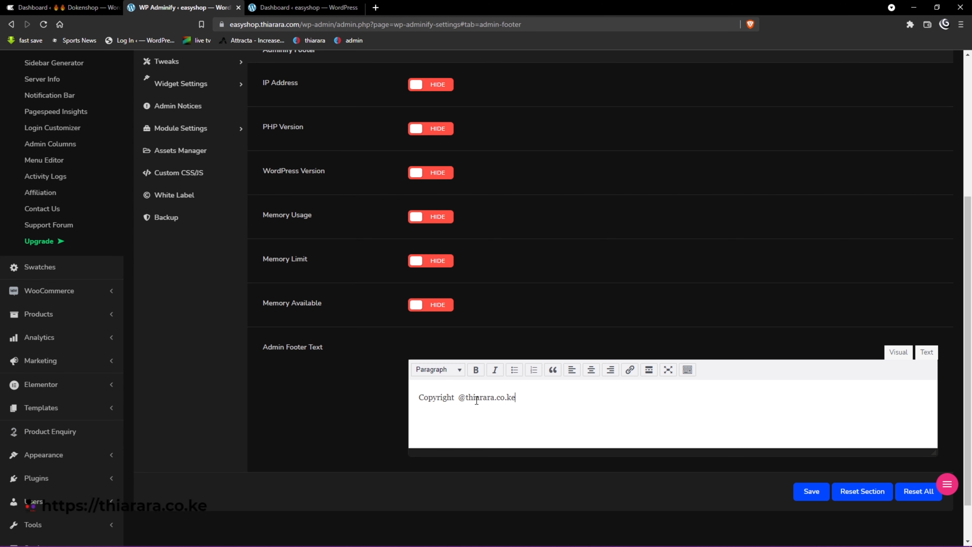
pyautogui.moveTo(526, 399); pyautogui.dragTo(462, 400)
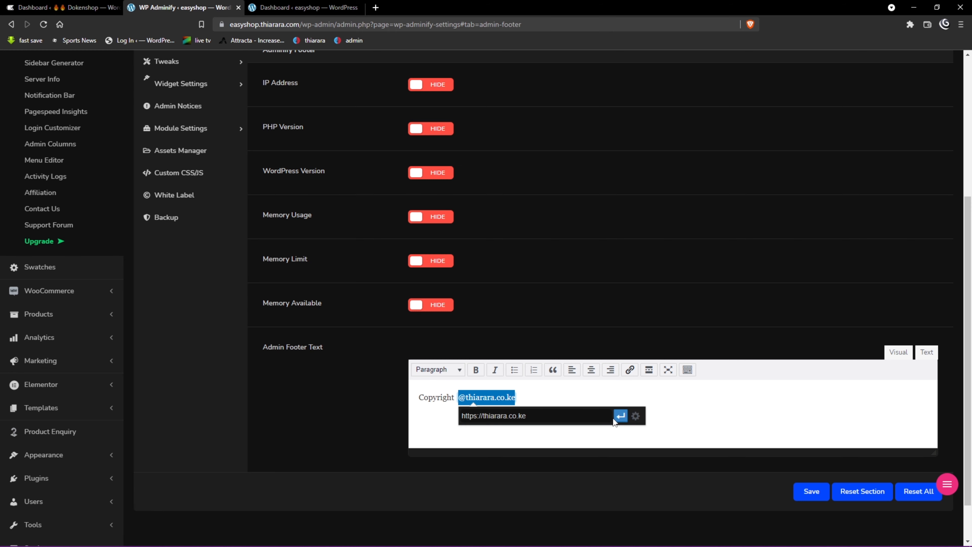
pyautogui.click(619, 416)
pyautogui.click(819, 491)
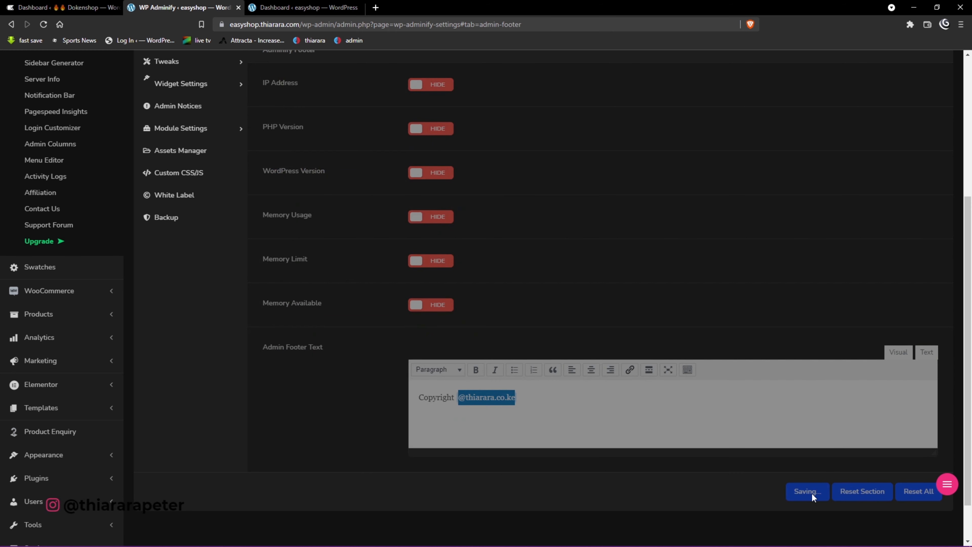
# Reload the easyshop dashboard and inspect its footer and the floating quick menu.
pyautogui.click(303, 8)
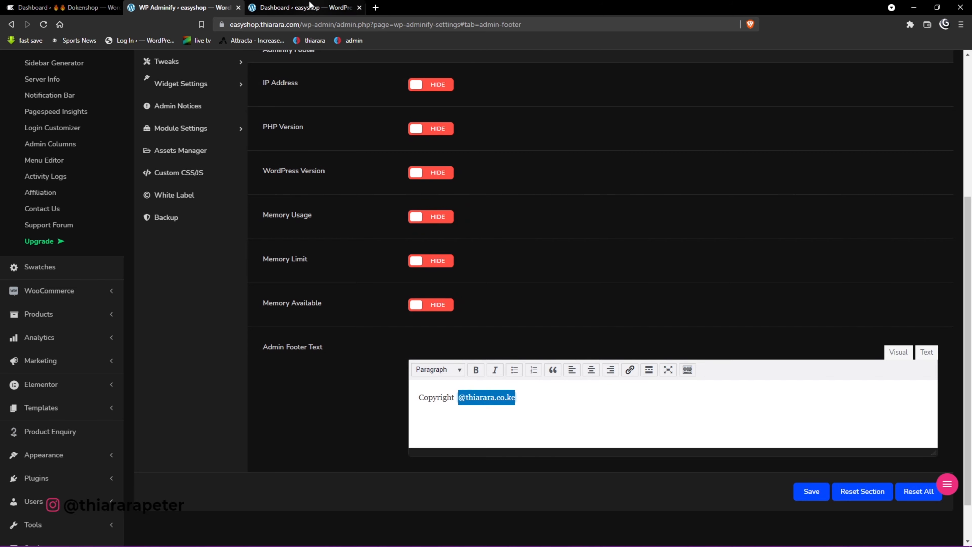
pyautogui.click(44, 24)
pyautogui.click(166, 6)
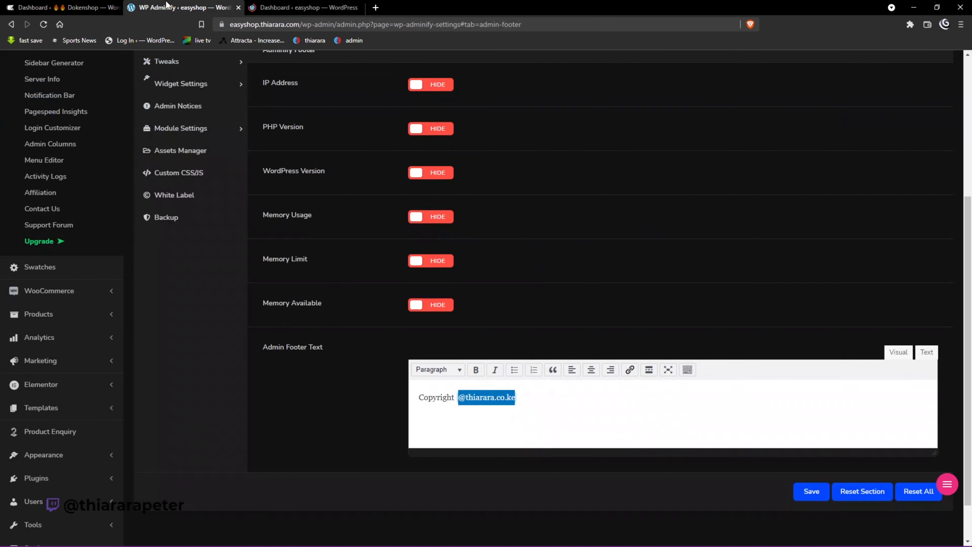
pyautogui.click(303, 7)
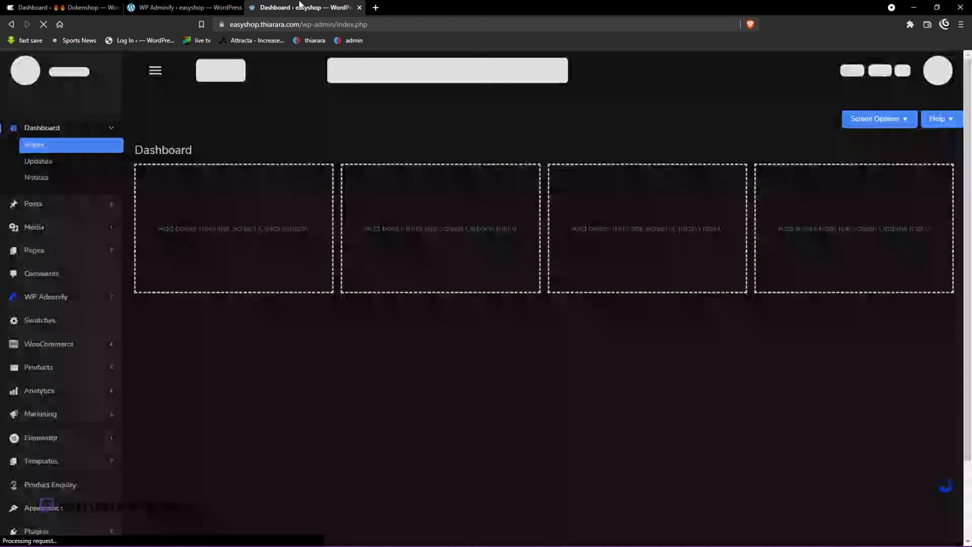
pyautogui.scroll(-3, 524, 259)
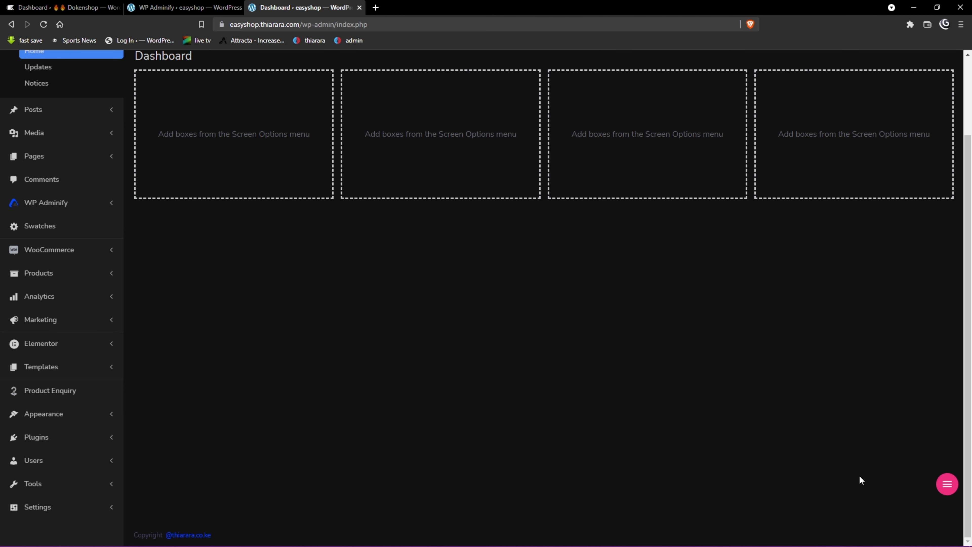
pyautogui.moveTo(946, 484)
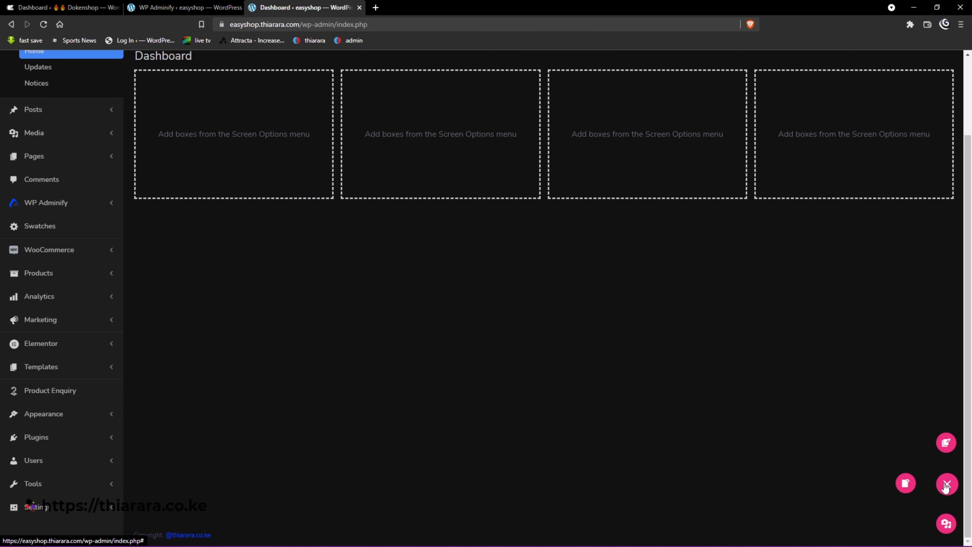
pyautogui.click(945, 522)
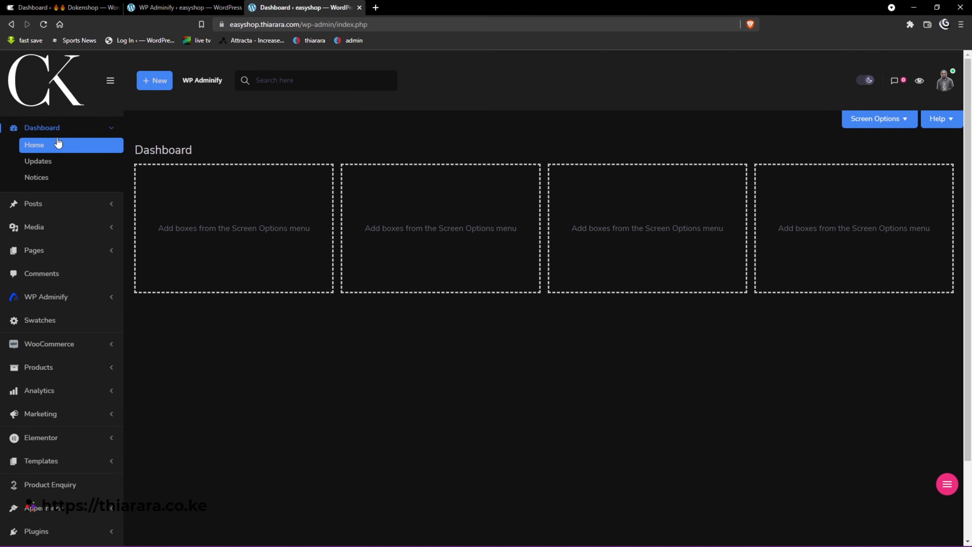
pyautogui.moveTo(947, 485)
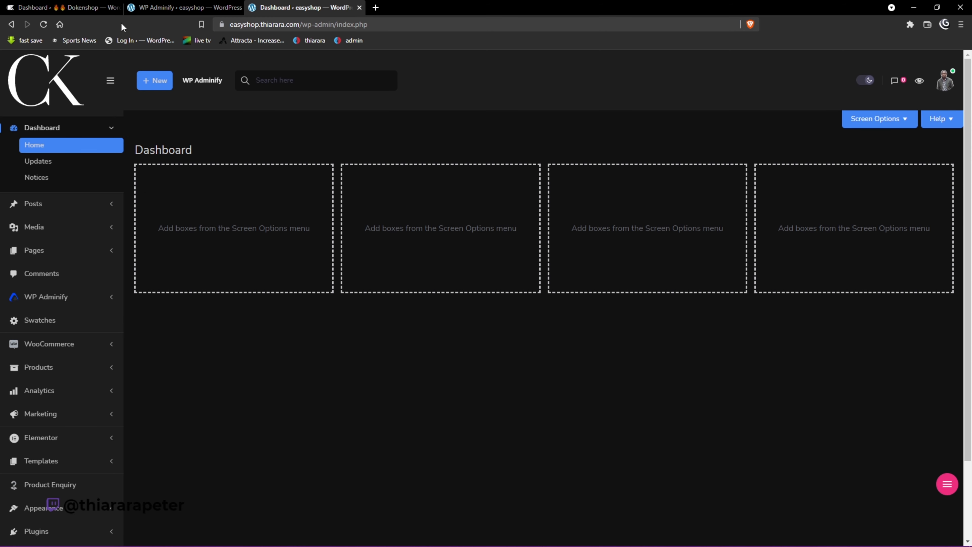
# Open WP Adminify's Menu Settings and compare them with the current side menu on the easyshop dashboard.
pyautogui.click(163, 5)
pyautogui.scroll(4, 182, 194)
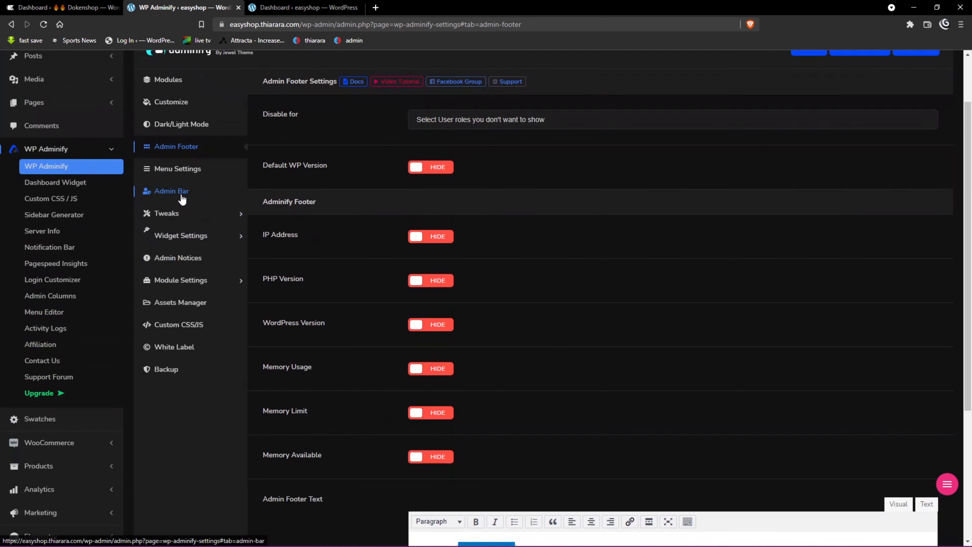
pyautogui.click(182, 173)
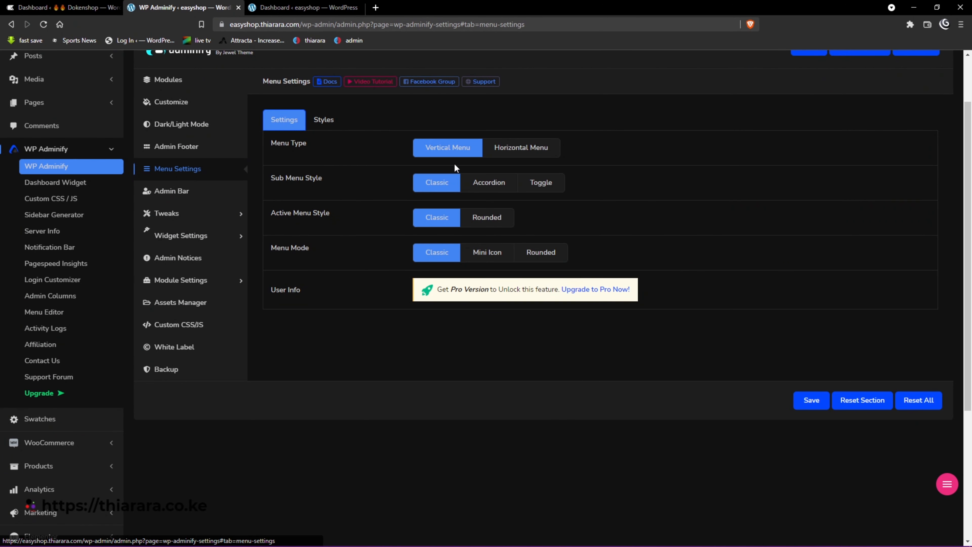
pyautogui.click(302, 7)
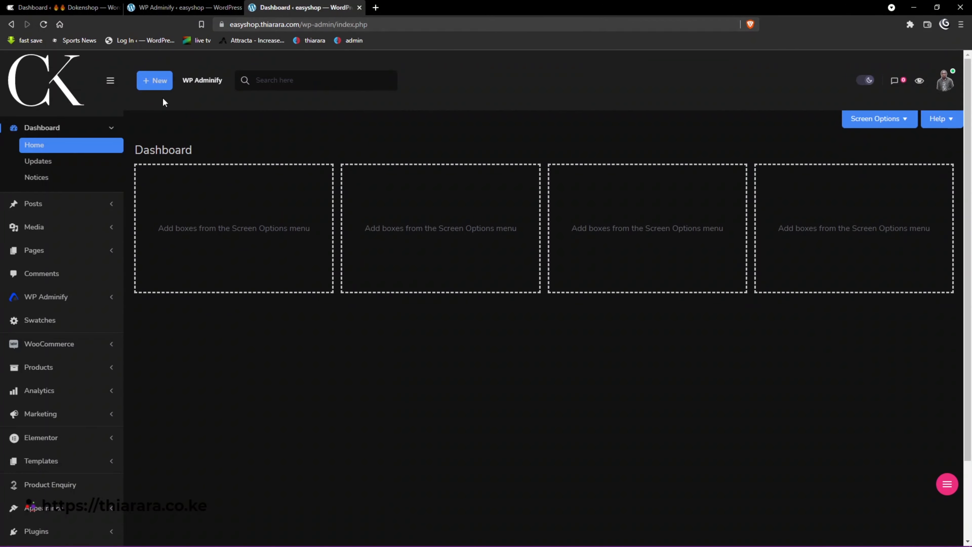
pyautogui.click(184, 7)
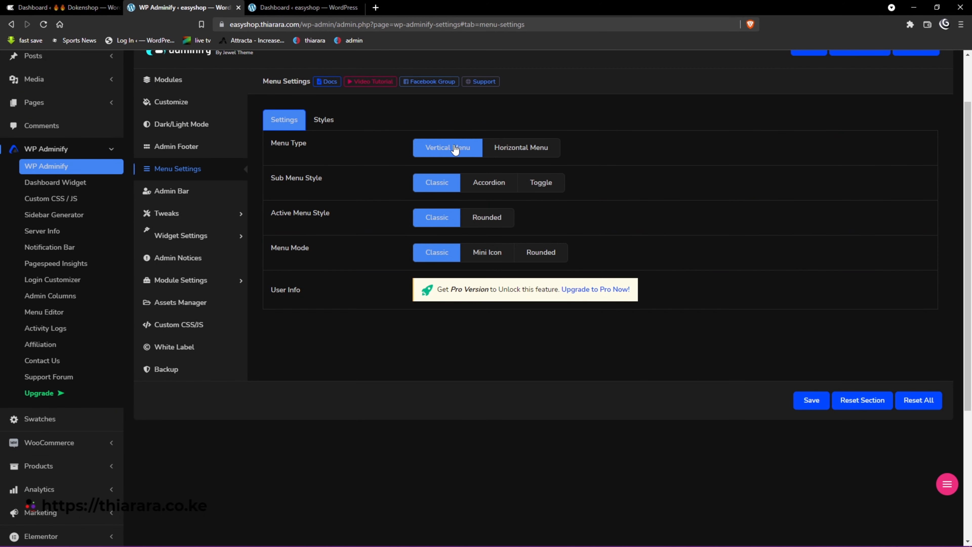
# Keep the Vertical Menu type, set Sub Menu Style to Accordion, Active Menu Style to Rounded and Menu Mode to Mini Icon, and save.
pyautogui.click(456, 150)
pyautogui.click(486, 188)
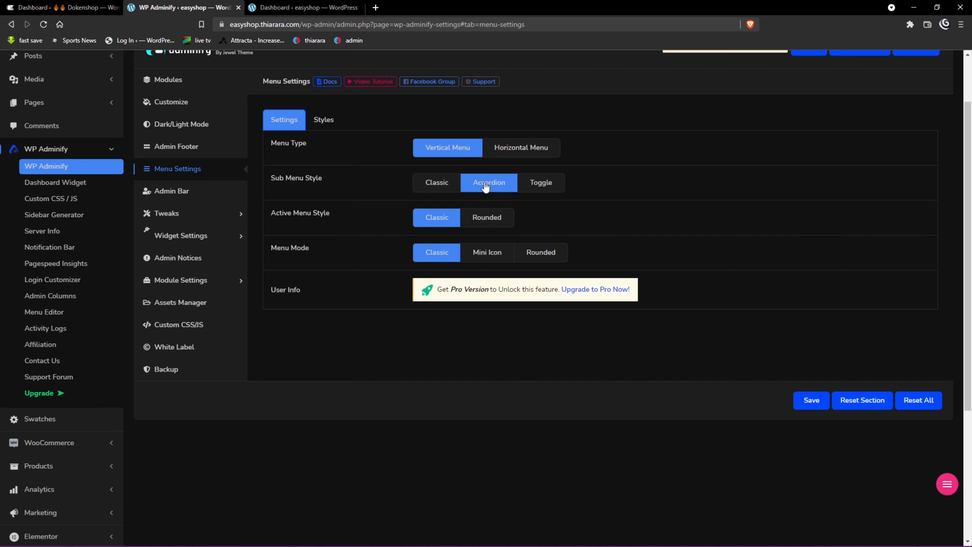
pyautogui.click(483, 217)
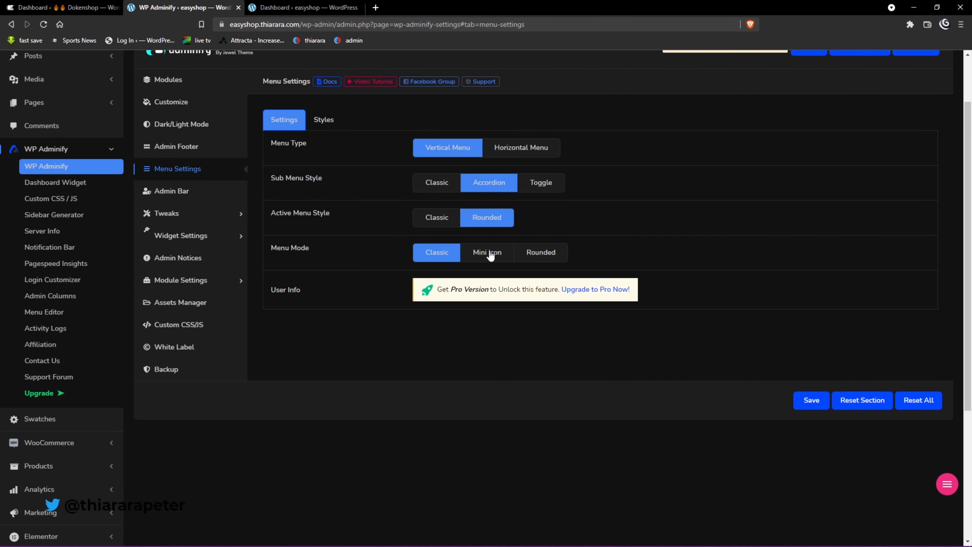
pyautogui.click(489, 254)
pyautogui.click(810, 405)
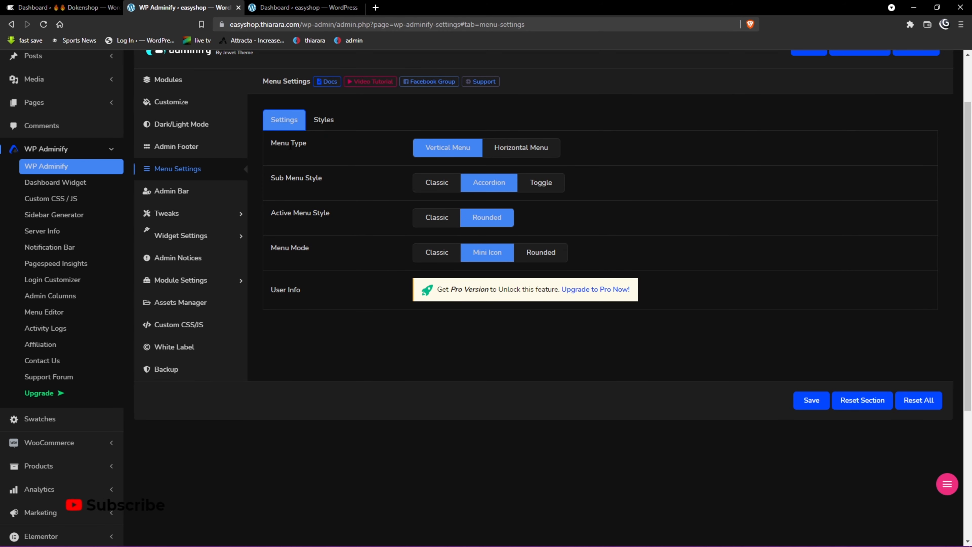
pyautogui.moveTo(309, 143); pyautogui.dragTo(271, 143)
pyautogui.moveTo(50, 61)
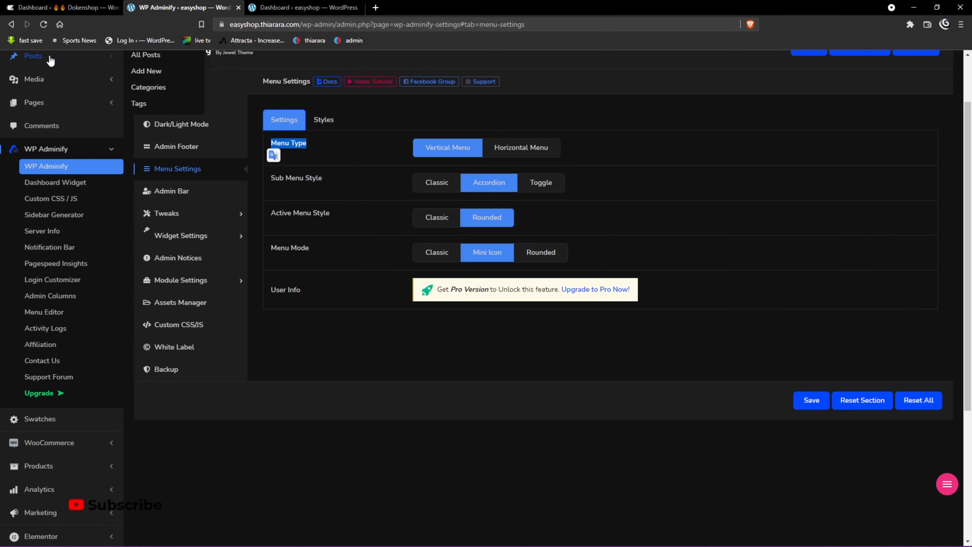
pyautogui.moveTo(80, 75)
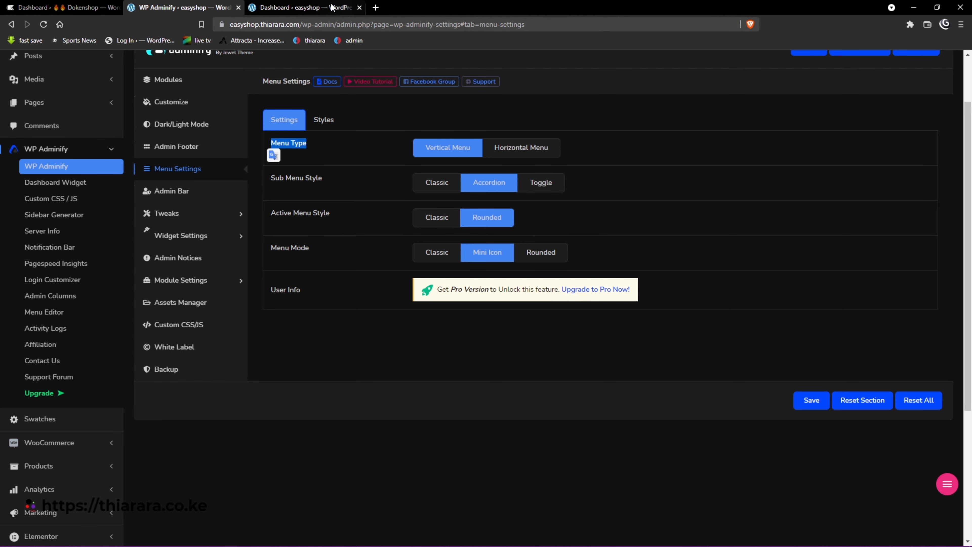
# Reload the easyshop dashboard, expand its mini side menu, and check how the Posts and Media submenus open.
pyautogui.click(306, 7)
pyautogui.click(43, 24)
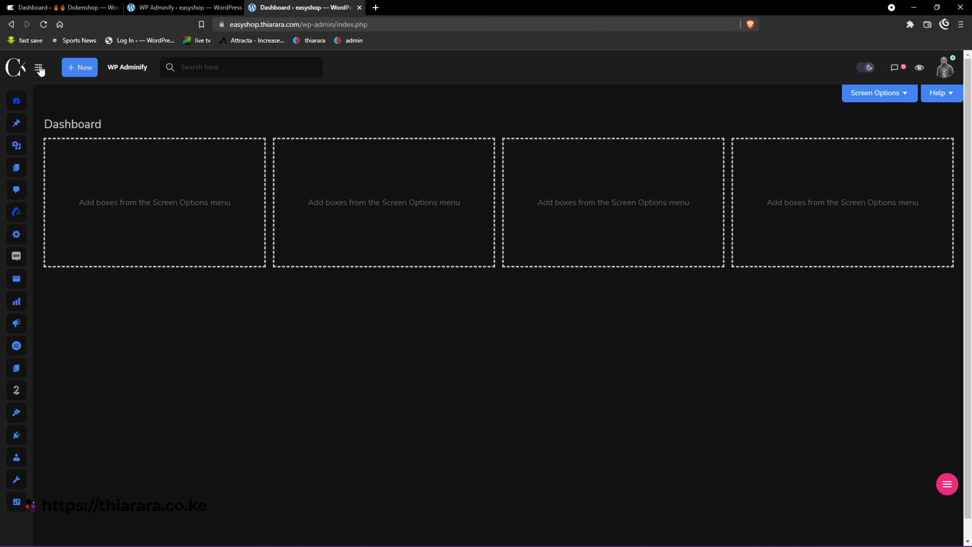
pyautogui.click(40, 69)
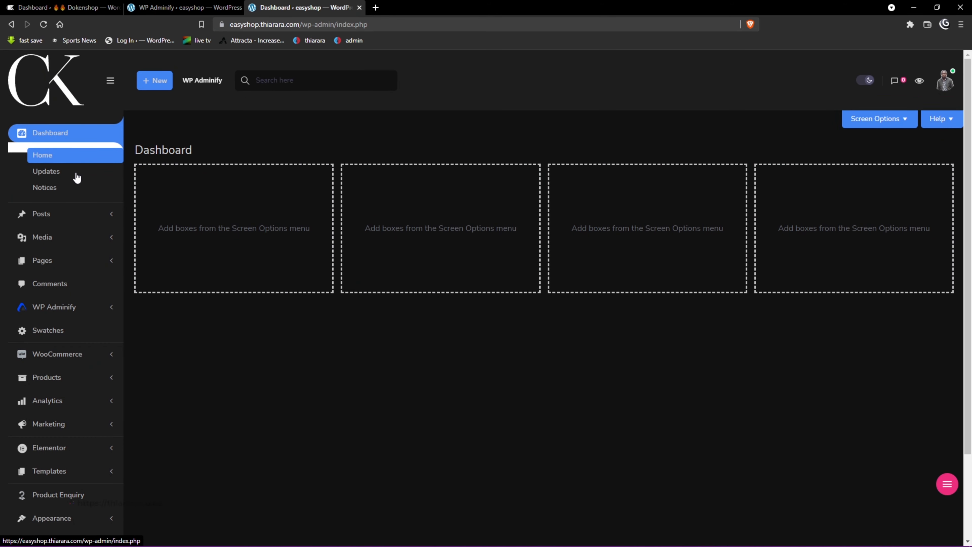
pyautogui.click(73, 214)
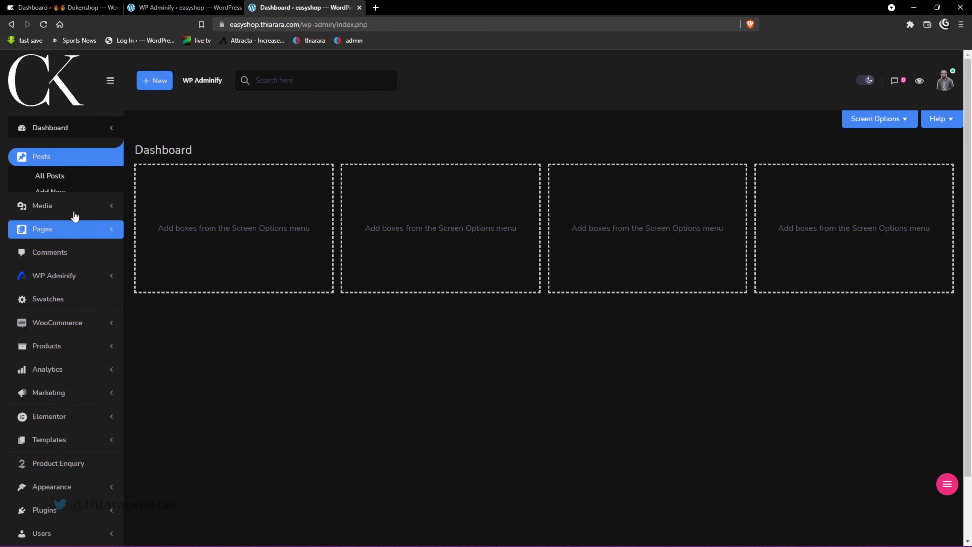
pyautogui.click(88, 158)
pyautogui.click(88, 158)
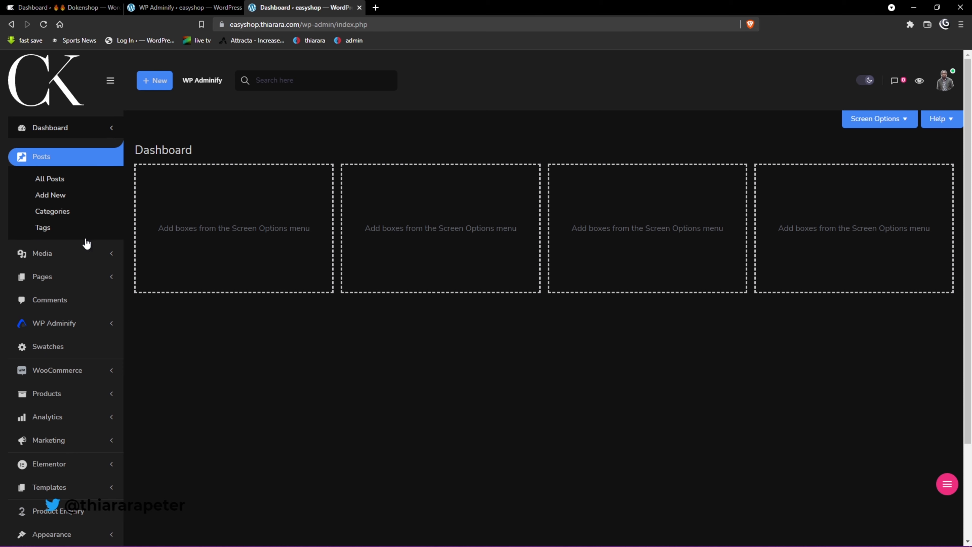
pyautogui.click(93, 254)
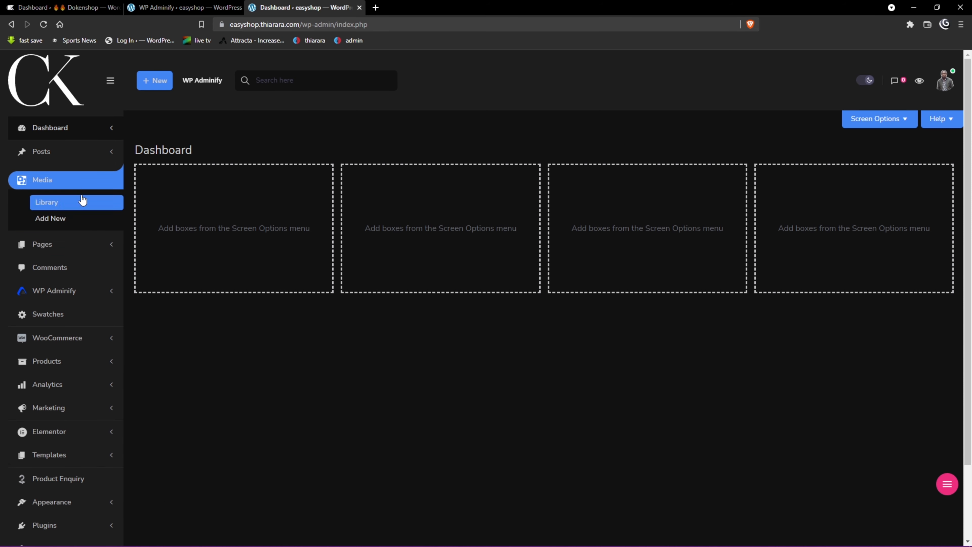
pyautogui.click(83, 180)
pyautogui.click(94, 180)
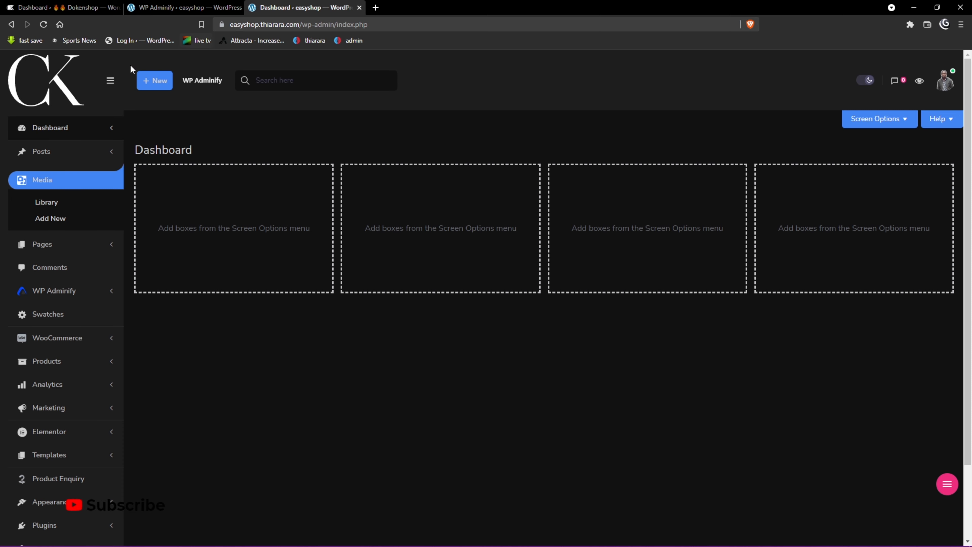
# Set the Menu Mode to Rounded in WP Adminify's menu settings, preview the Horizontal Menu options, and return to Vertical Menu.
pyautogui.click(176, 7)
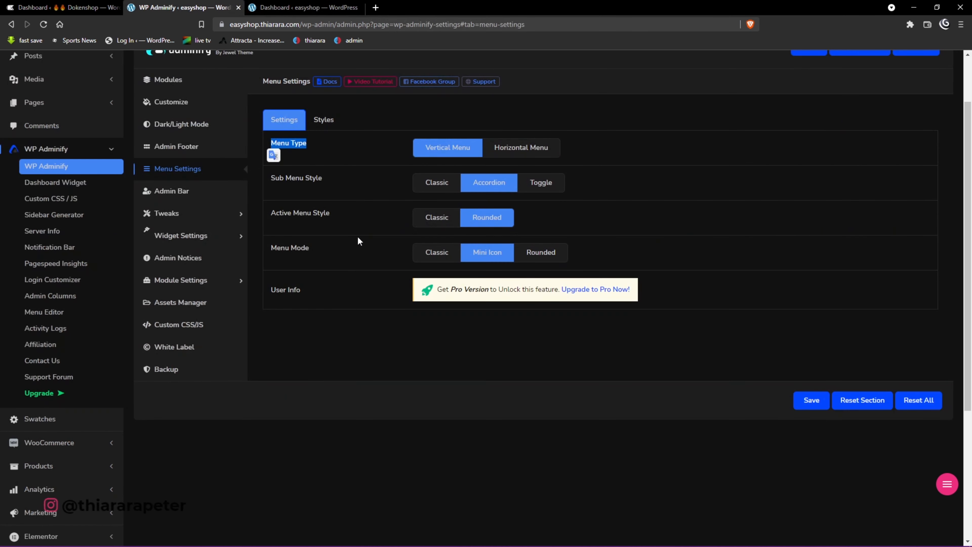
pyautogui.click(541, 254)
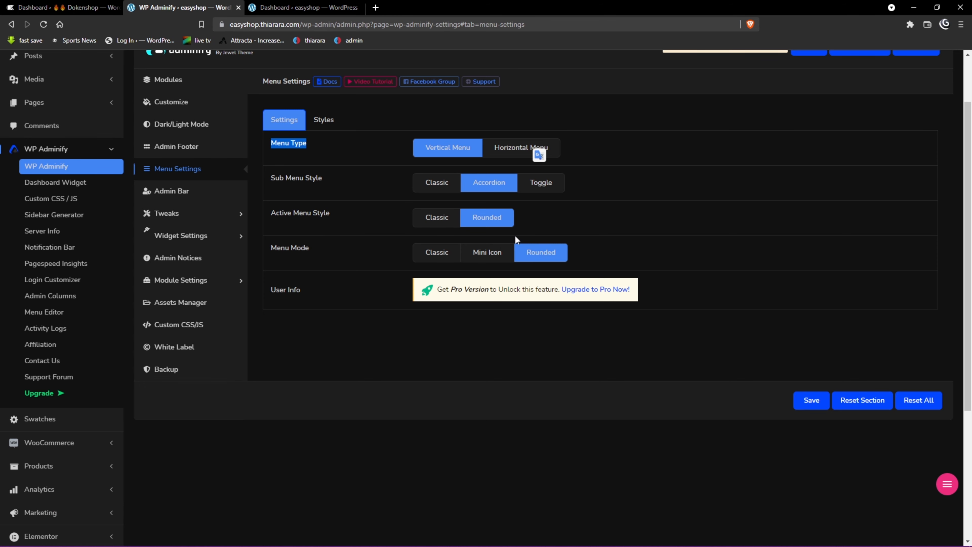
pyautogui.click(512, 147)
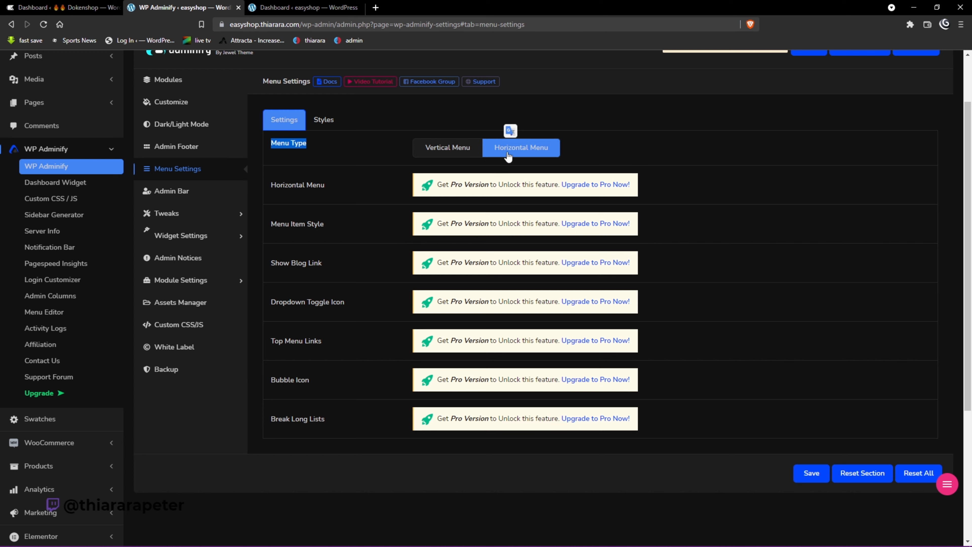
pyautogui.click(444, 153)
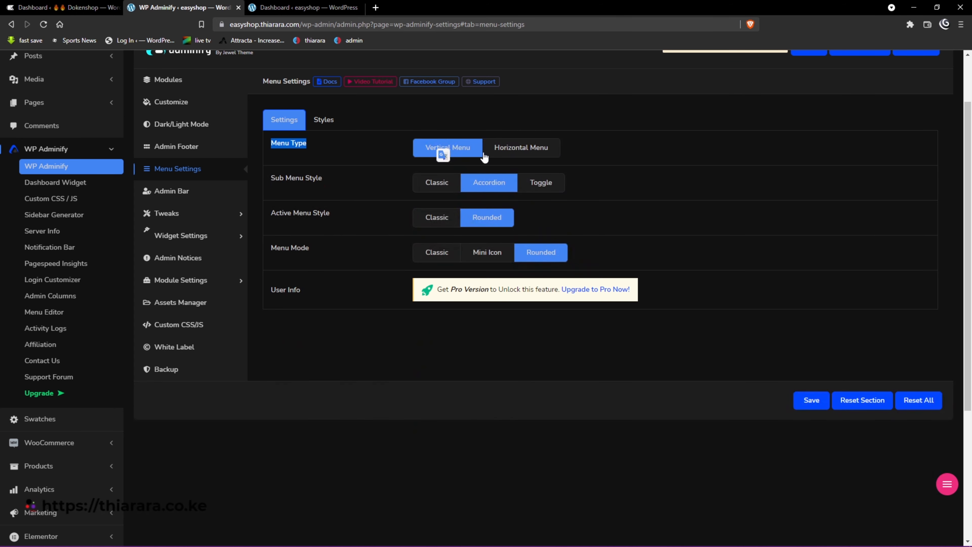
# Set the Sub Menu Style to Toggle and save the menu settings.
pyautogui.moveTo(322, 181); pyautogui.dragTo(280, 179)
pyautogui.click(547, 186)
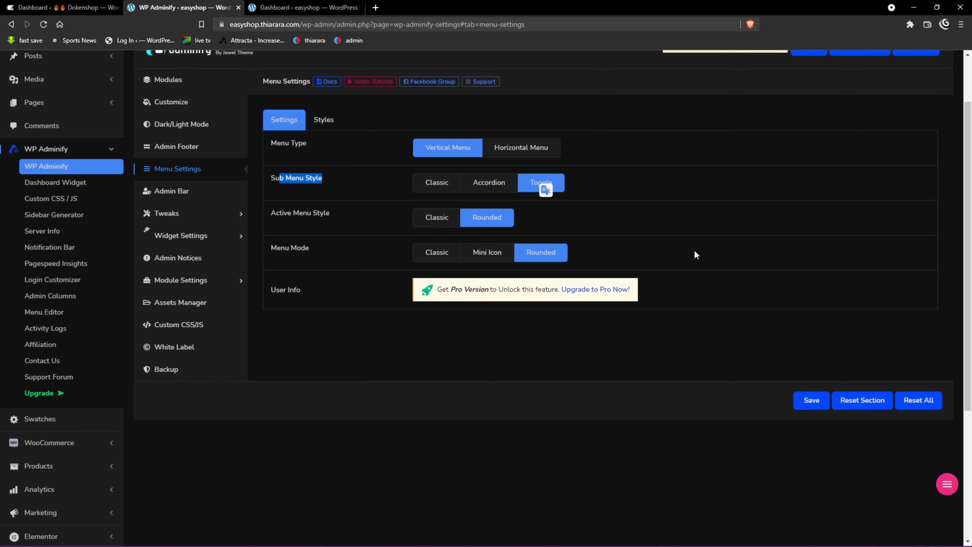
pyautogui.click(803, 401)
# Reload the easyshop dashboard and check how the Dashboard, Posts and Media submenus expand and collapse.
pyautogui.click(304, 7)
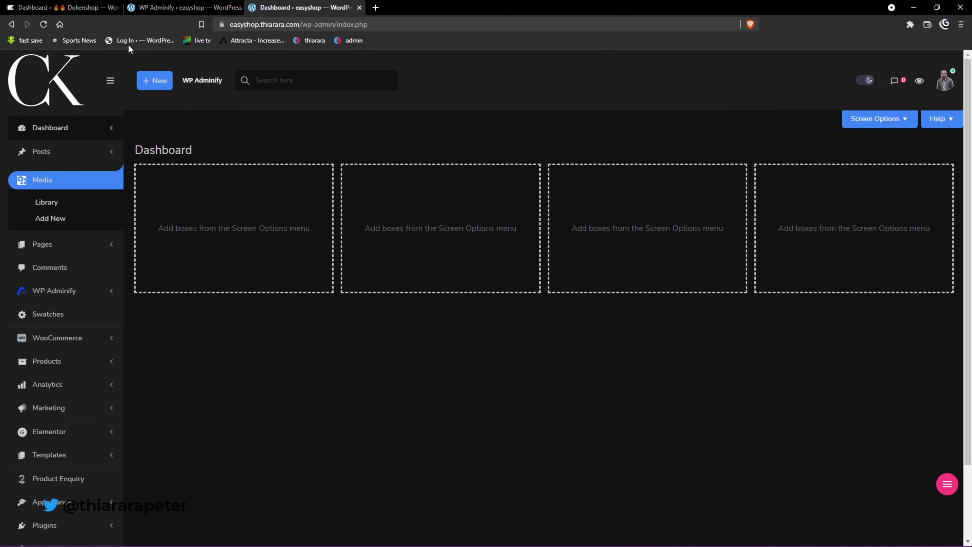
pyautogui.click(43, 24)
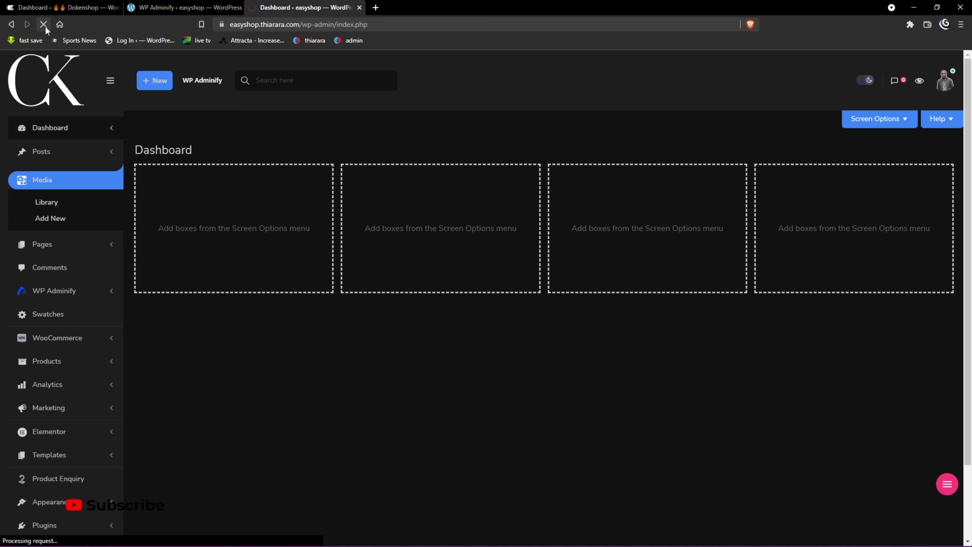
pyautogui.click(72, 220)
pyautogui.click(73, 220)
pyautogui.click(74, 219)
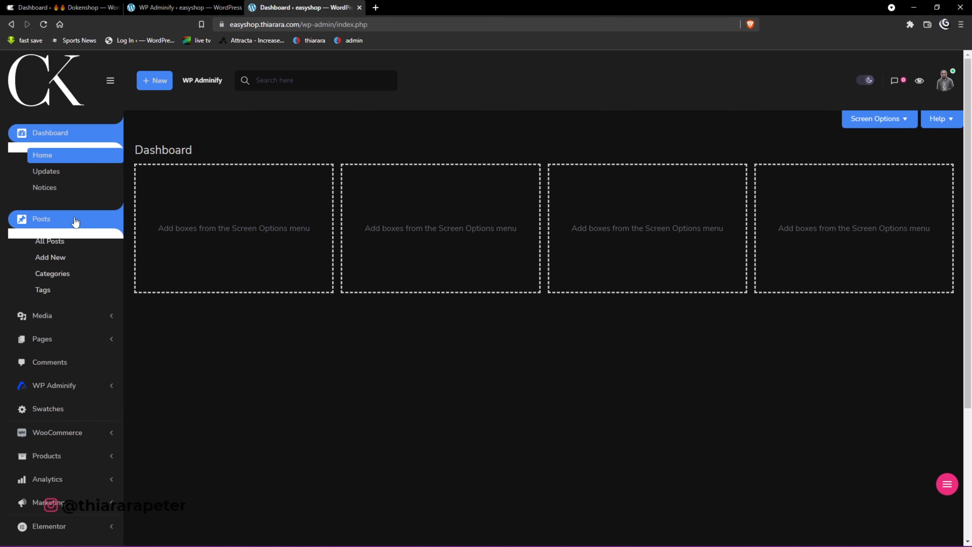
pyautogui.click(73, 315)
pyautogui.click(67, 220)
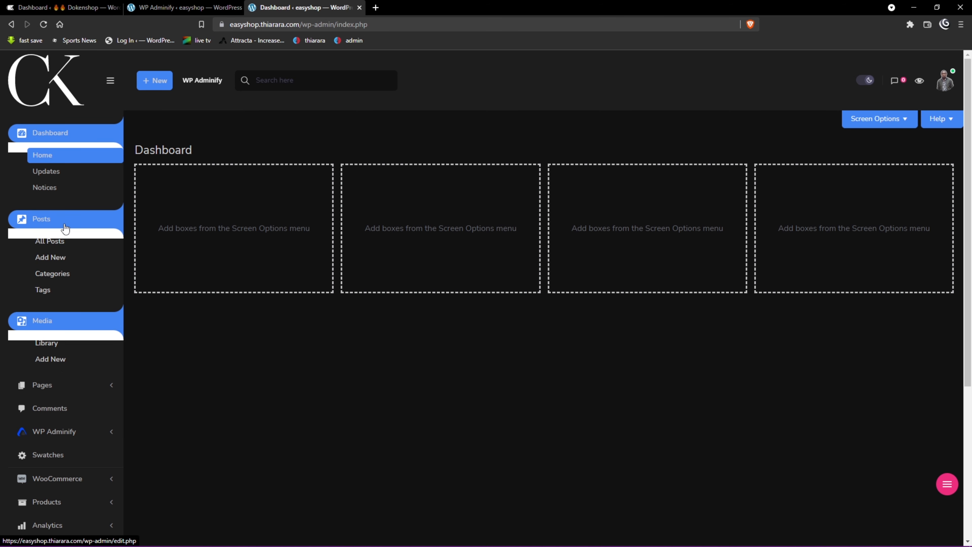
pyautogui.click(75, 215)
pyautogui.click(71, 131)
# Set the Sub Menu Style back to Accordion in WP Adminify and save the menu settings.
pyautogui.click(225, 11)
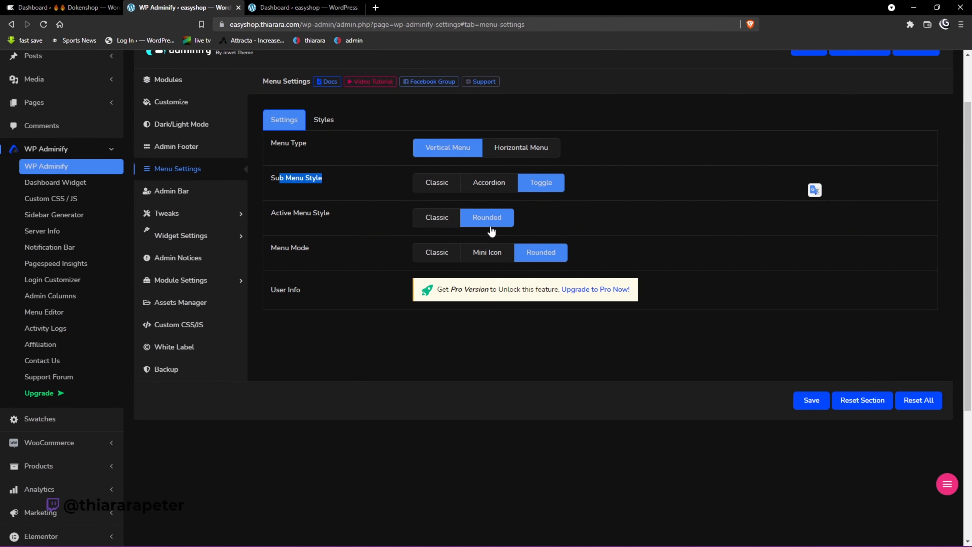
pyautogui.click(483, 187)
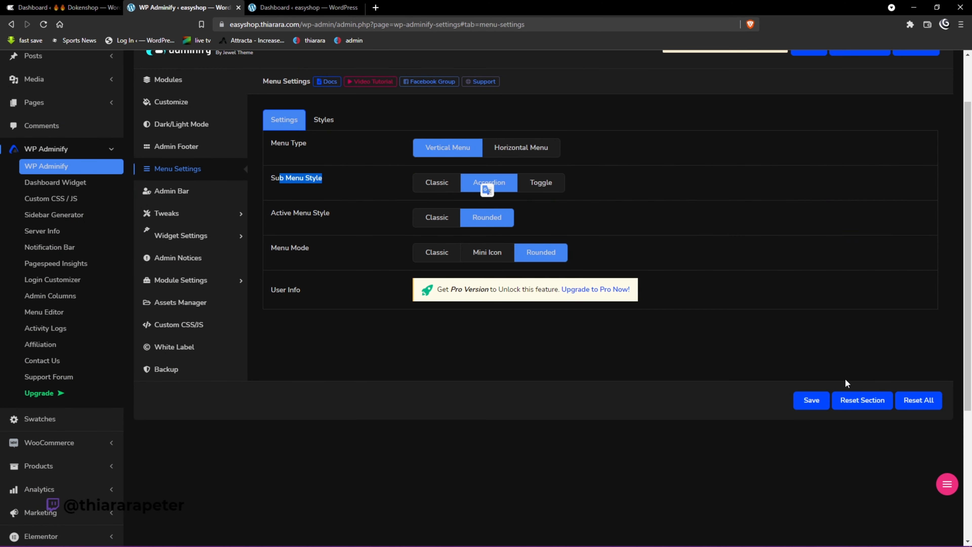
pyautogui.click(810, 400)
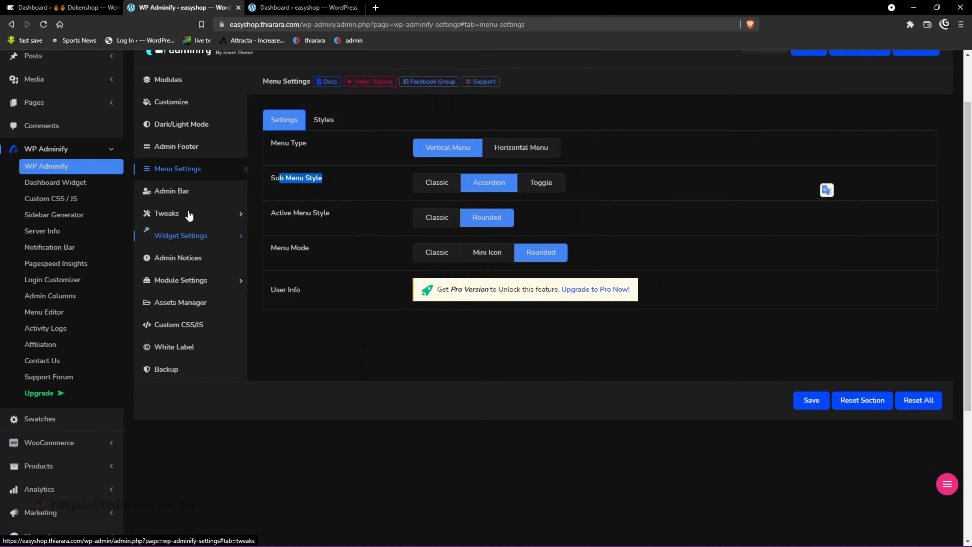
# Open the Admin Bar settings and add the Editor, Author and Contributor roles to Disable for.
pyautogui.click(180, 191)
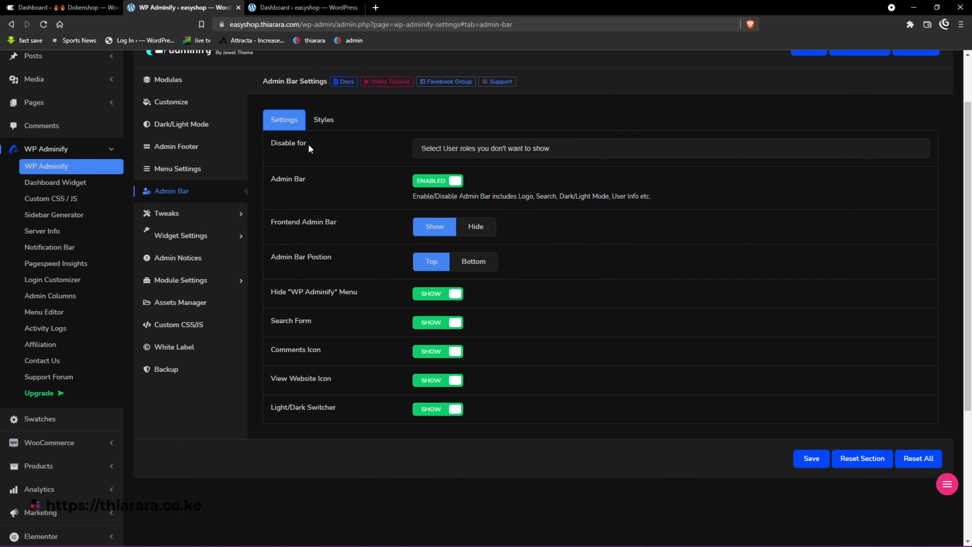
pyautogui.moveTo(308, 144); pyautogui.dragTo(265, 144)
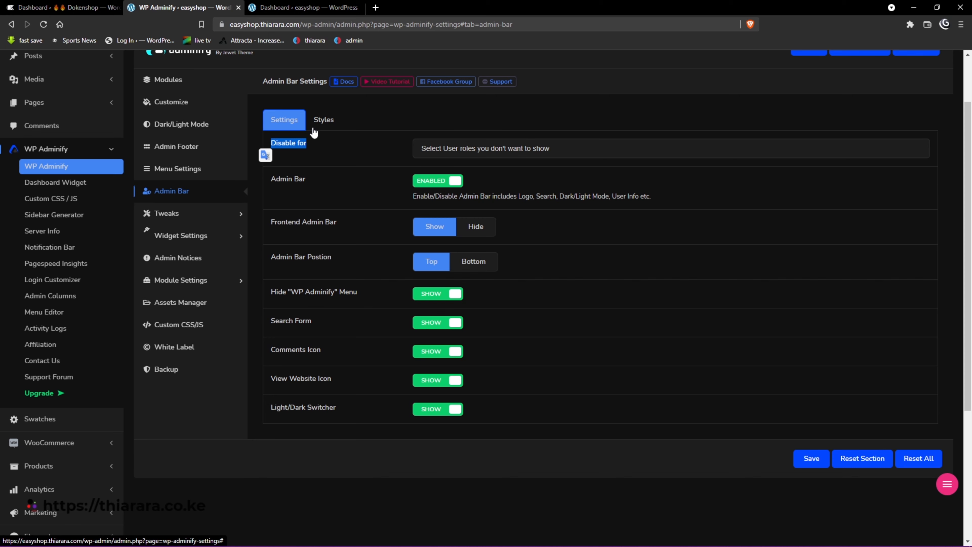
pyautogui.click(558, 148)
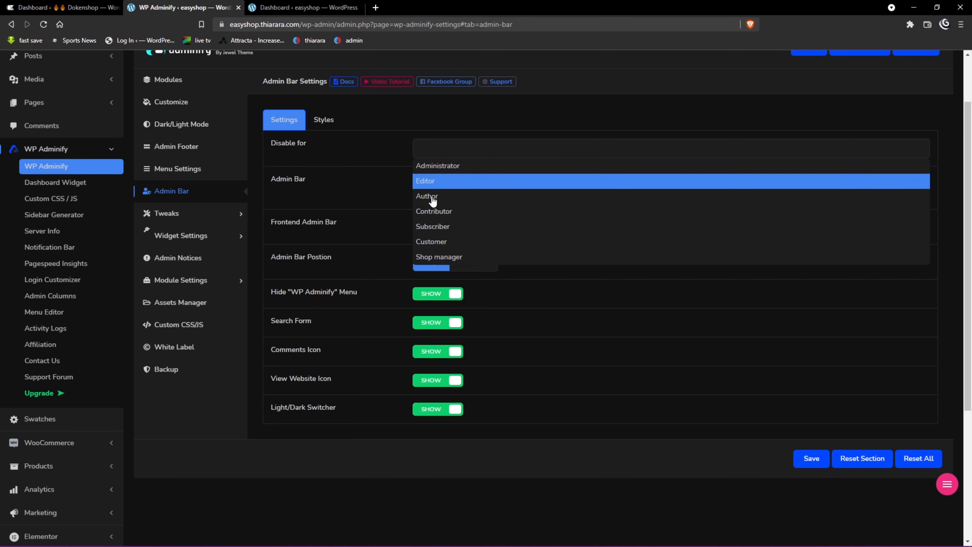
pyautogui.click(435, 184)
pyautogui.click(461, 161)
pyautogui.click(446, 219)
pyautogui.click(470, 157)
pyautogui.click(454, 234)
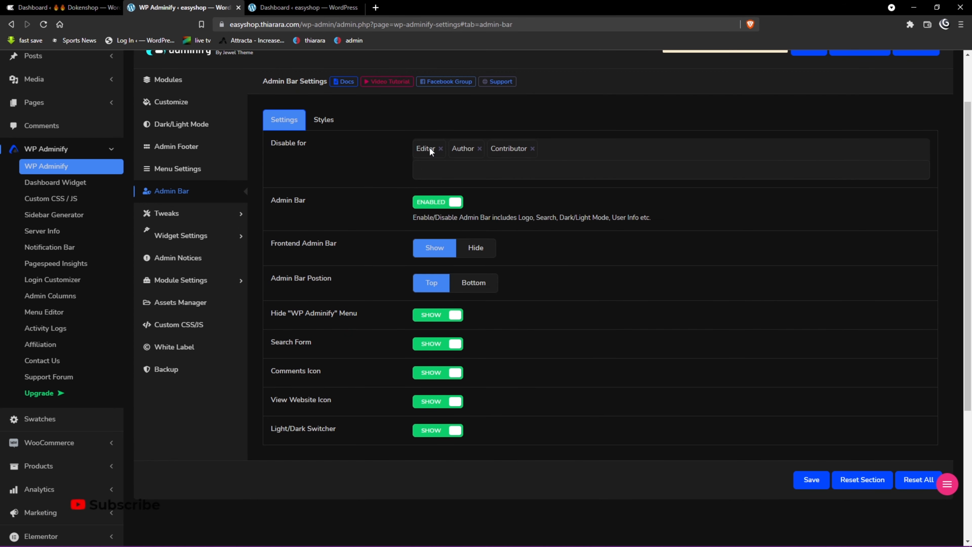
# Remove the Editor, Author and Contributor roles from the Disable for setting.
pyautogui.click(445, 150)
pyautogui.click(441, 148)
pyautogui.click(444, 147)
pyautogui.click(448, 147)
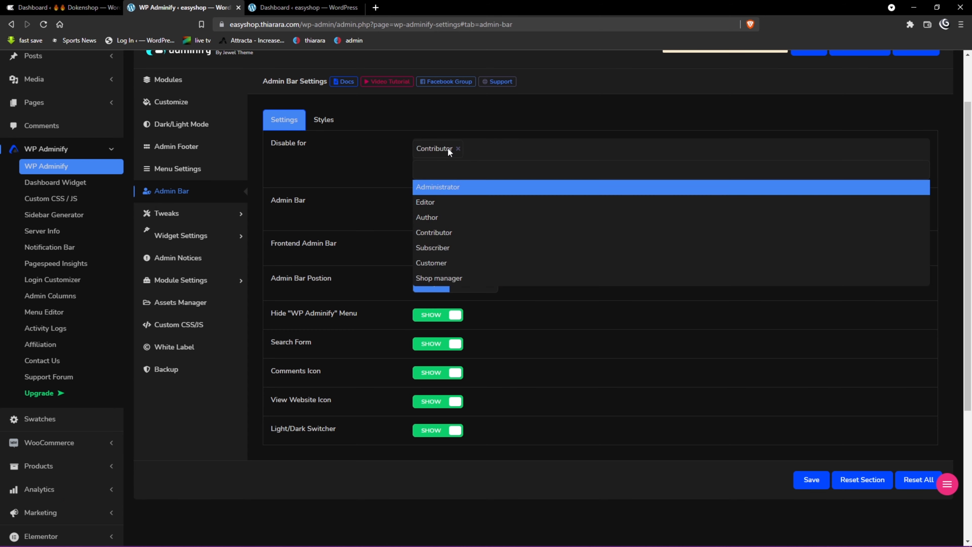
pyautogui.click(458, 149)
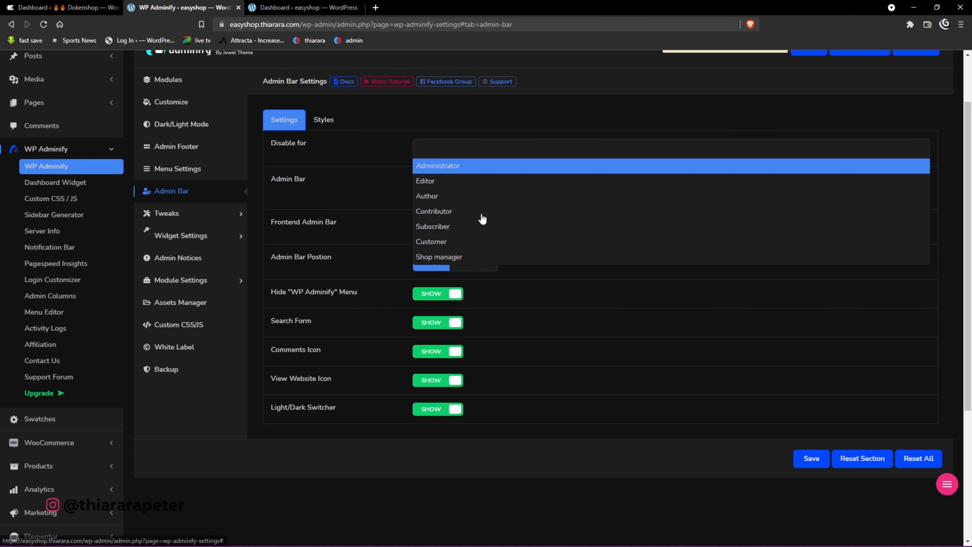
pyautogui.click(395, 307)
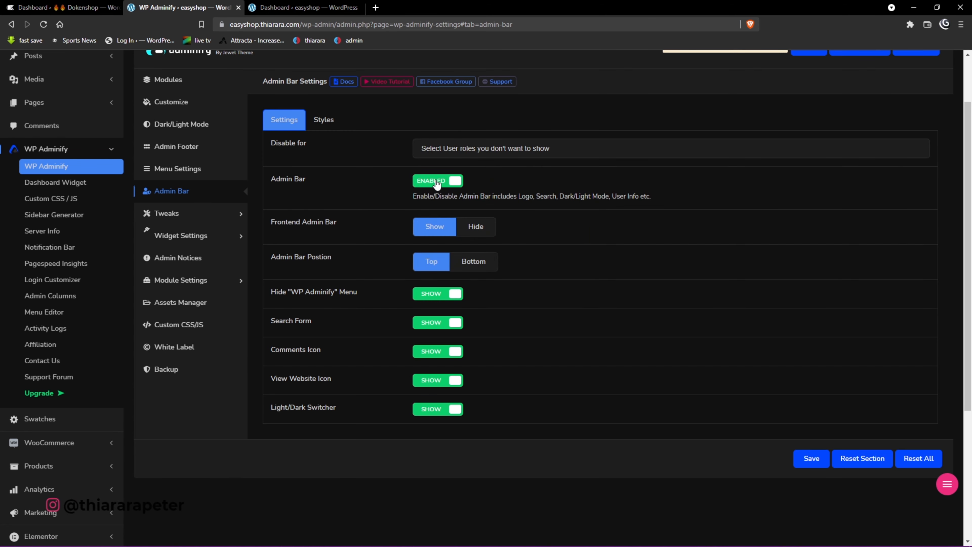
# Review the Admin Bar settings, then open the easyshop.thiarara.com storefront in a separate browser tab to inspect its frontend admin bar.
pyautogui.scroll(3, 356, 107)
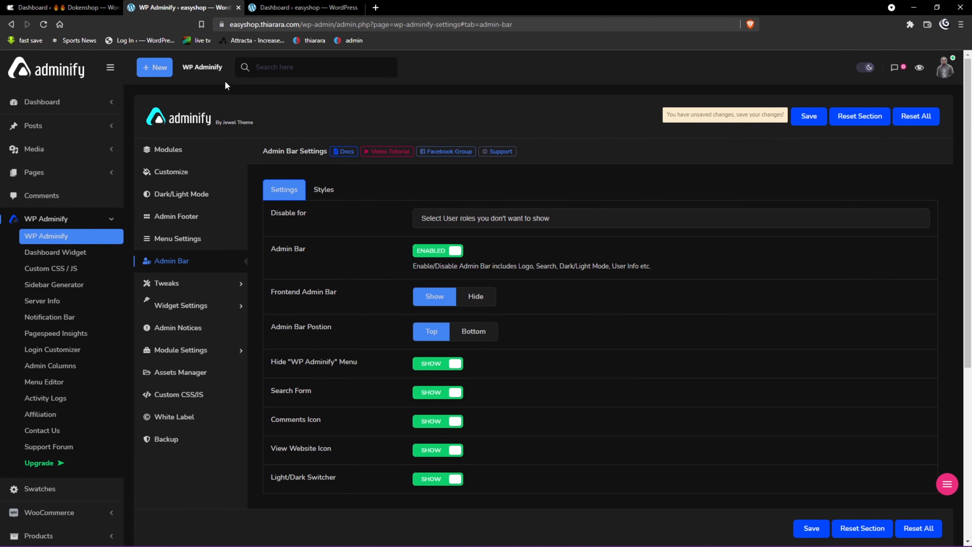
pyautogui.scroll(-2, 321, 263)
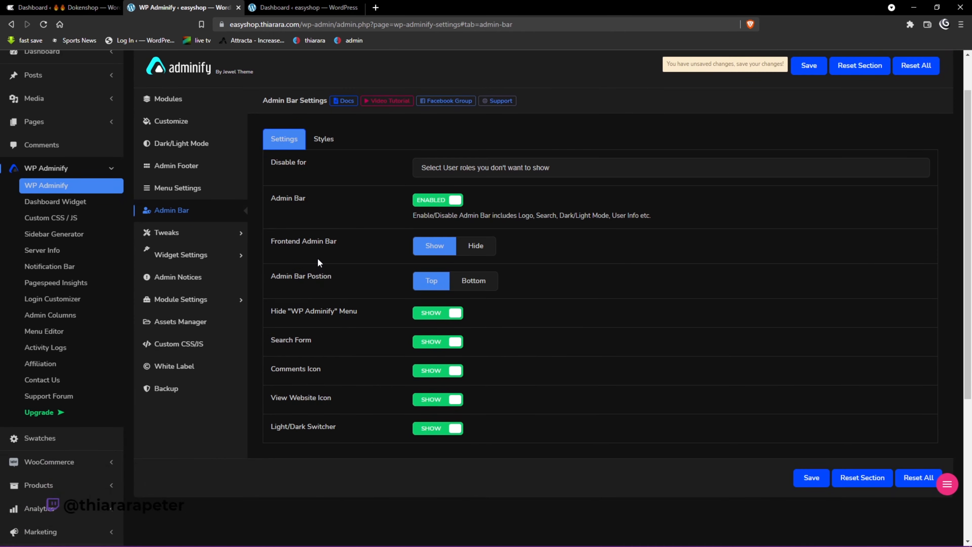
pyautogui.click(290, 7)
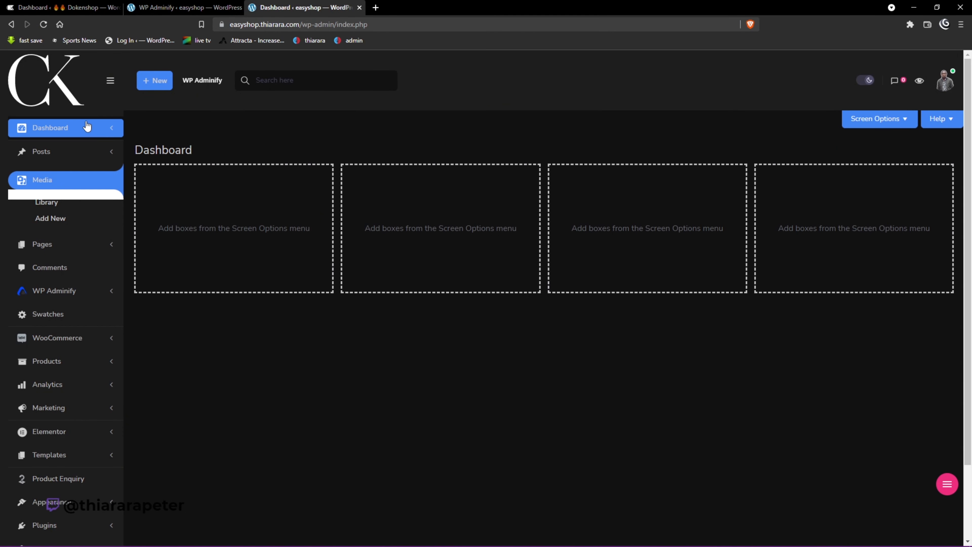
pyautogui.rightClick(67, 92)
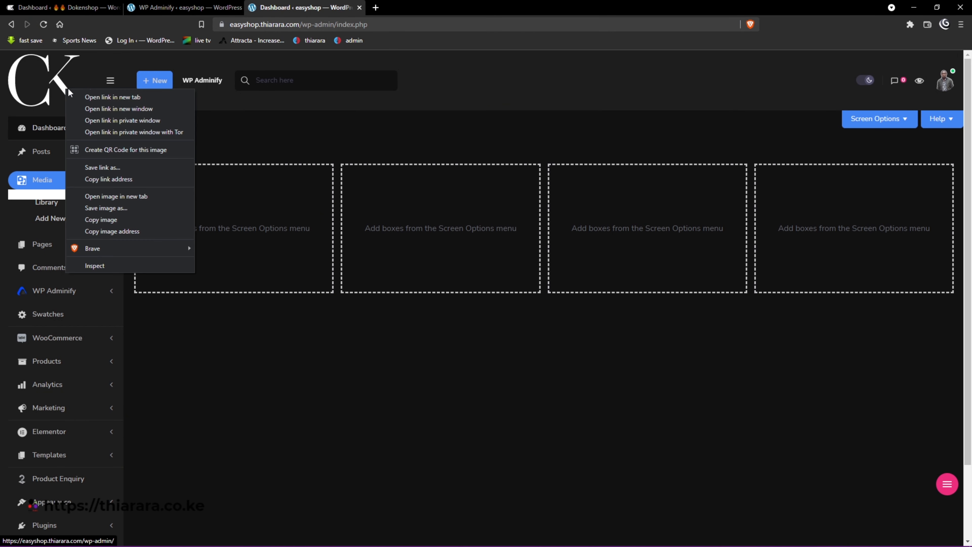
pyautogui.click(95, 97)
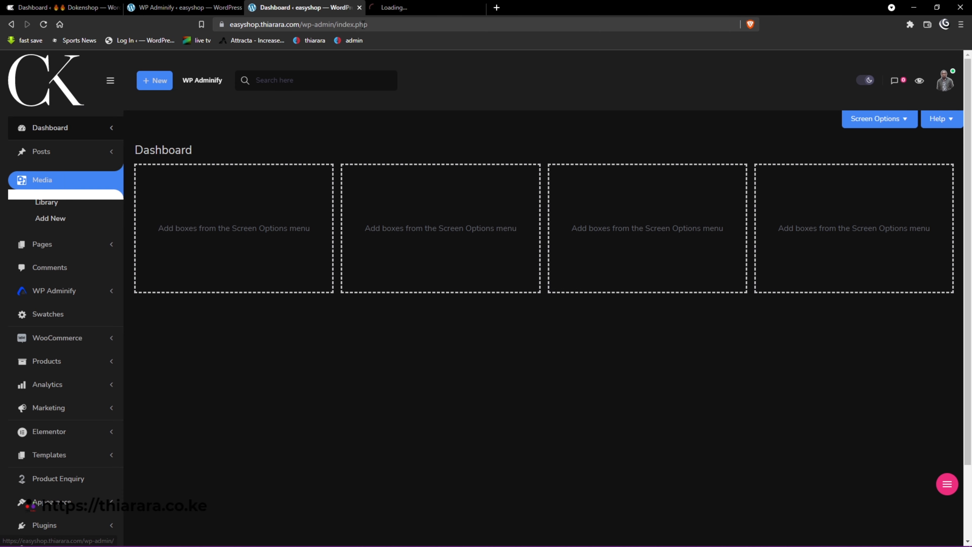
pyautogui.click(410, 5)
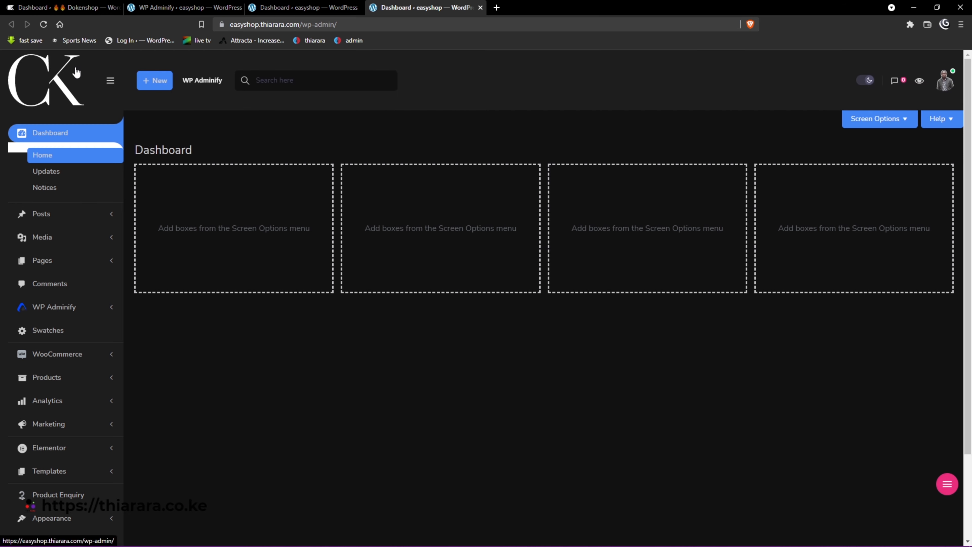
pyautogui.moveTo(300, 24); pyautogui.dragTo(364, 22)
pyautogui.press('BackSpace')
pyautogui.press('Return')
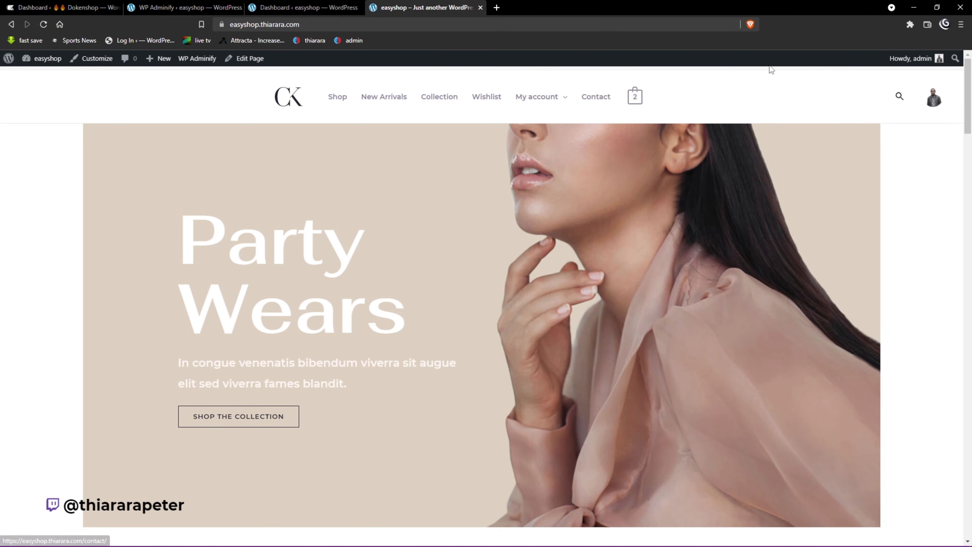
# Compare WP Adminify's Admin Bar settings with the admin bar shown on the easyshop storefront.
pyautogui.click(304, 7)
pyautogui.click(215, 6)
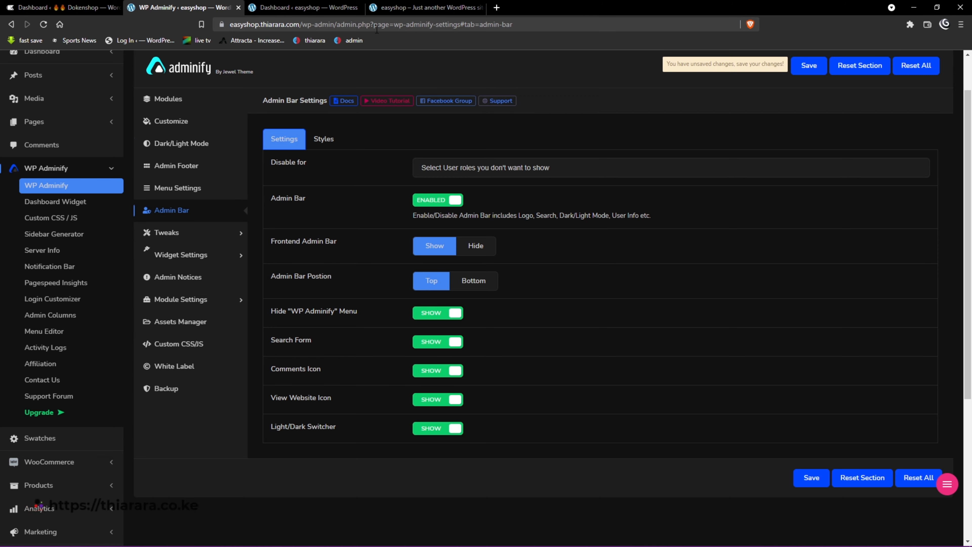
pyautogui.click(387, 8)
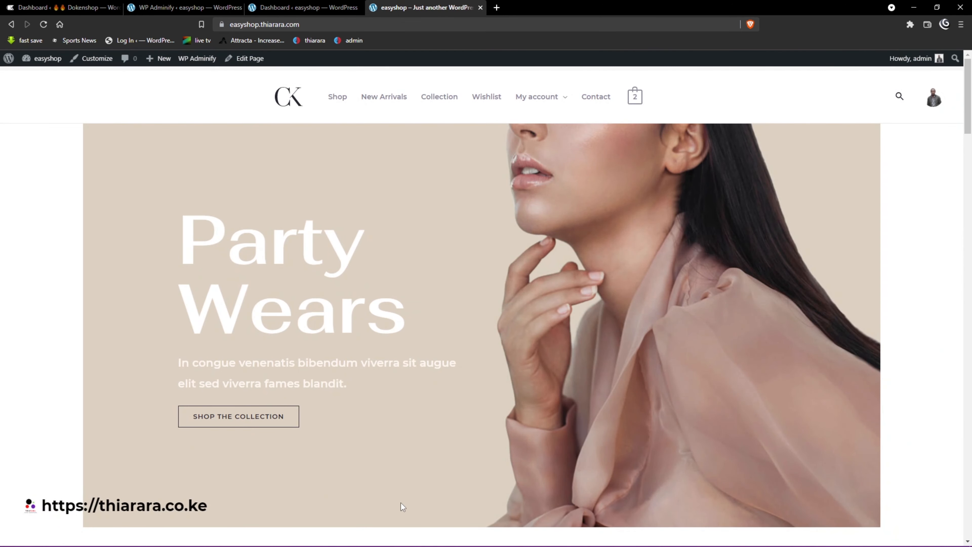
pyautogui.click(303, 7)
pyautogui.click(203, 5)
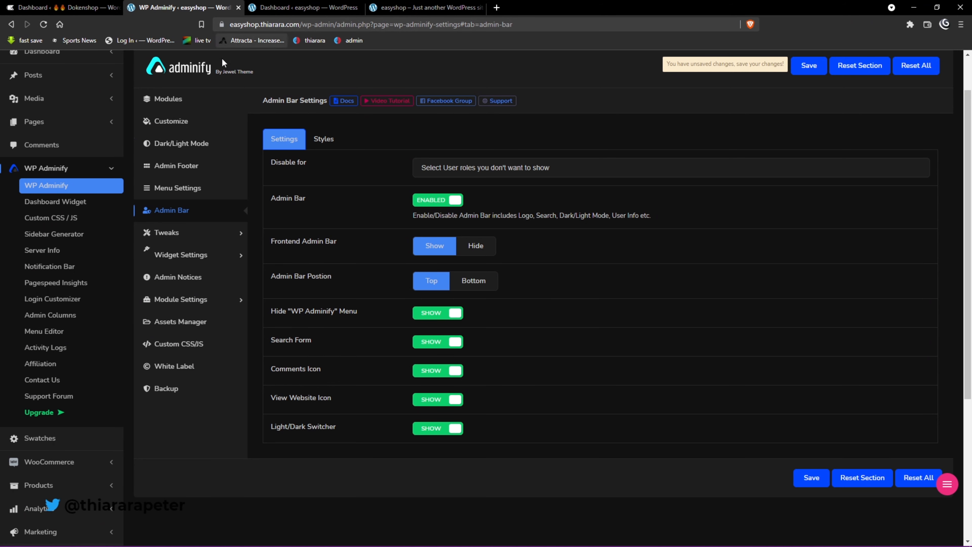
# Open WP Adminify's Tweaks settings and review the Head options for removing unnecessary links, scripts and styles.
pyautogui.scroll(1, 302, 87)
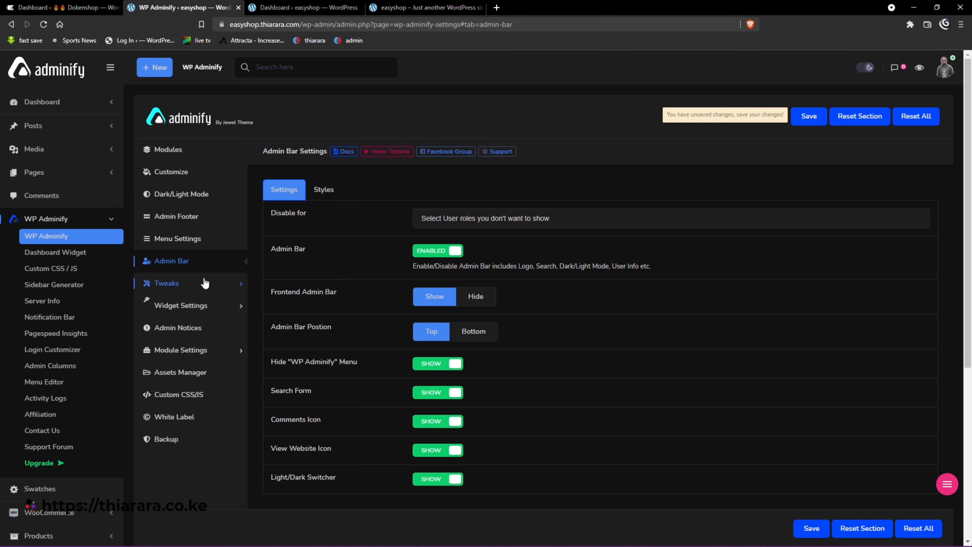
pyautogui.click(171, 288)
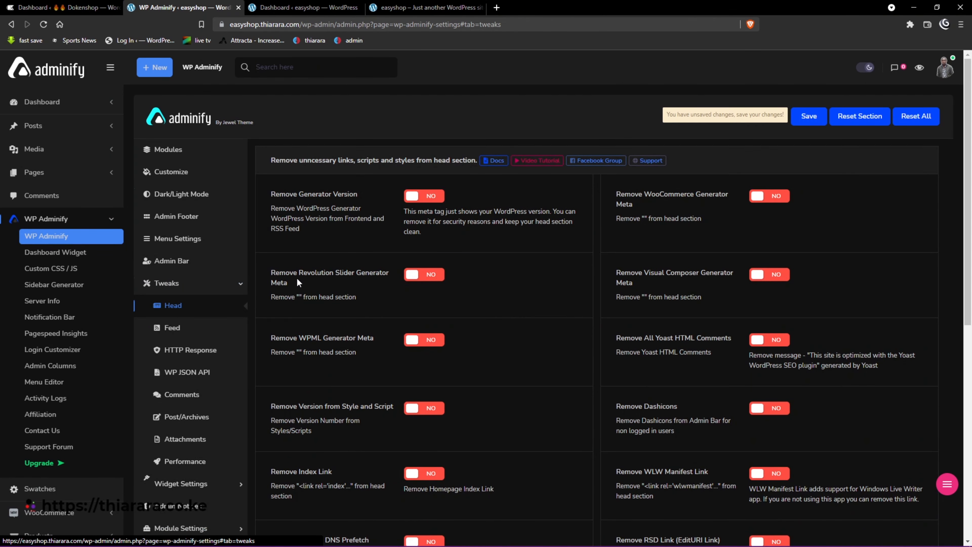
pyautogui.scroll(-6, 518, 334)
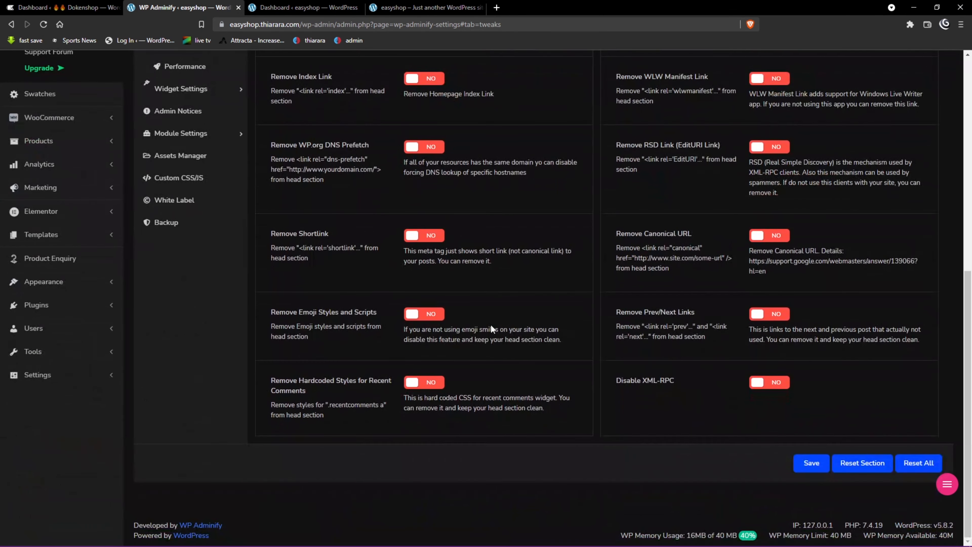
pyautogui.scroll(3, 490, 323)
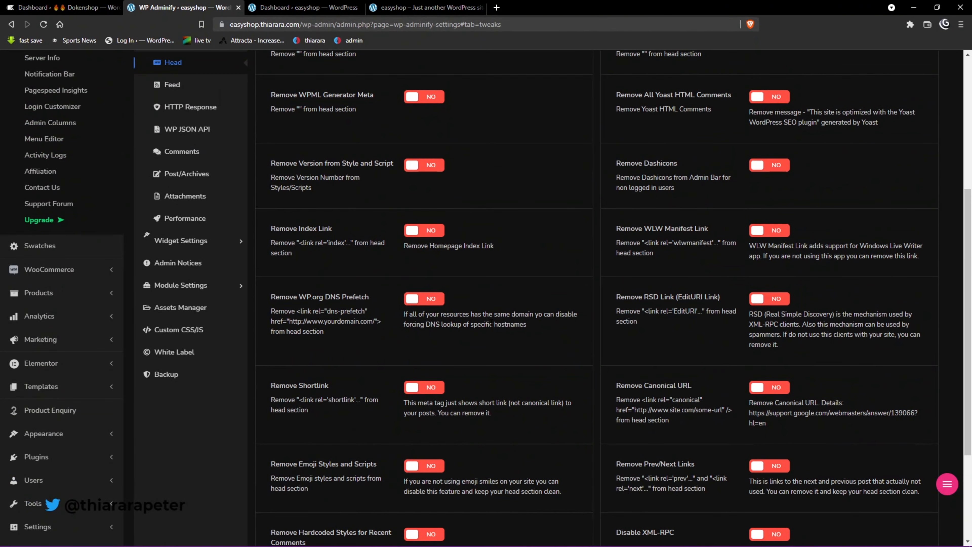
pyautogui.scroll(5, 433, 298)
pyautogui.scroll(-2, 185, 306)
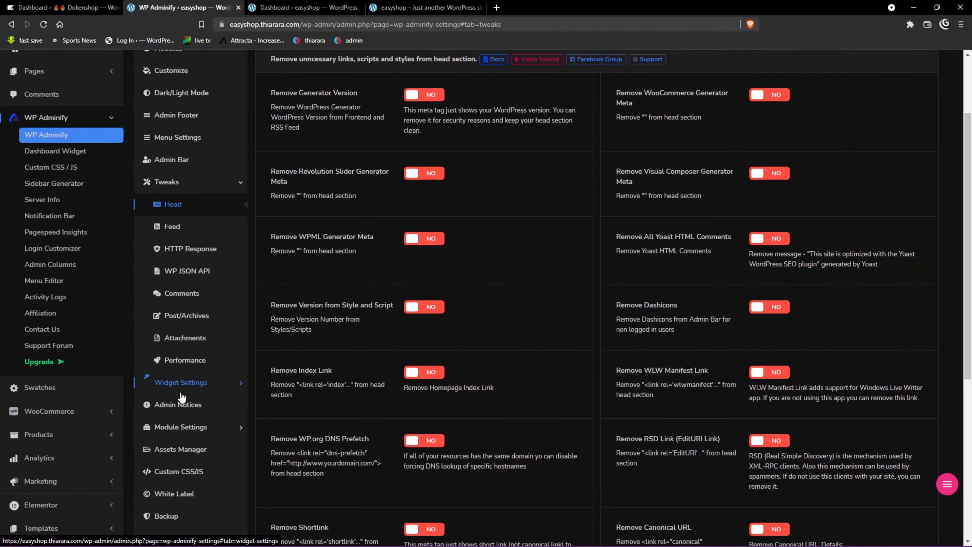
# Open WP Adminify's Dashboard Widgets settings and compare its removable widgets with the Dashboard's Screen Options.
pyautogui.click(182, 385)
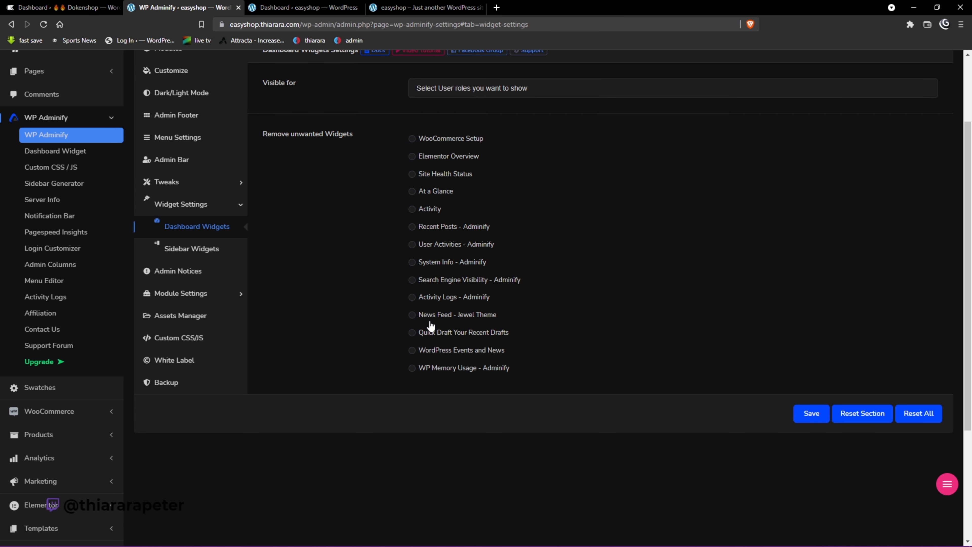
pyautogui.click(338, 7)
pyautogui.click(425, 7)
pyautogui.click(303, 7)
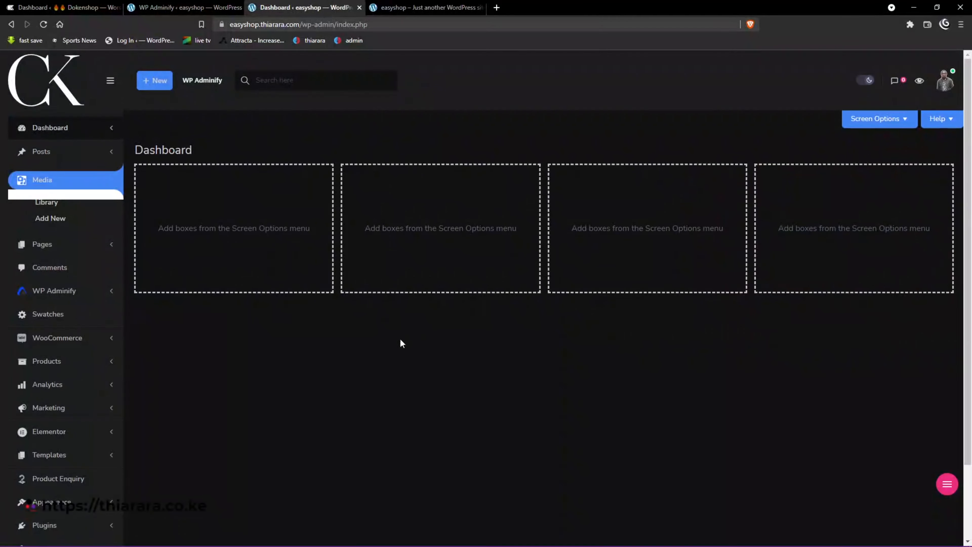
pyautogui.click(877, 120)
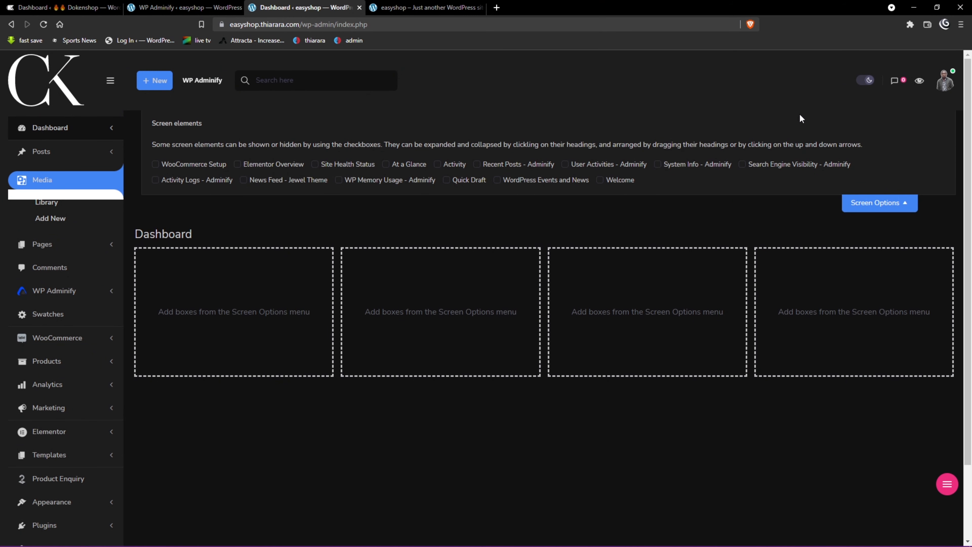
pyautogui.click(184, 7)
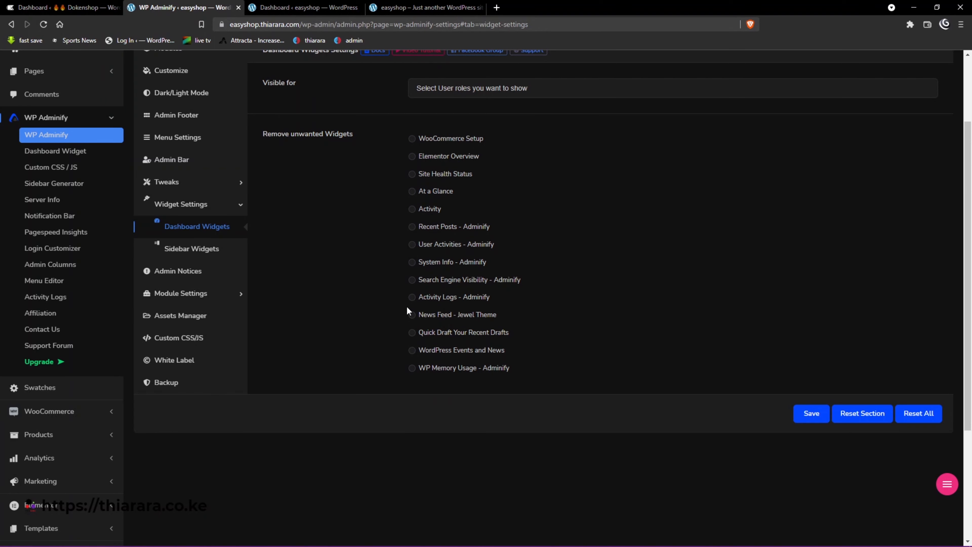
# Mark At a Glance, Recent Posts - Adminify and Quick Draft Your Recent Drafts as unwanted widgets and save.
pyautogui.click(412, 139)
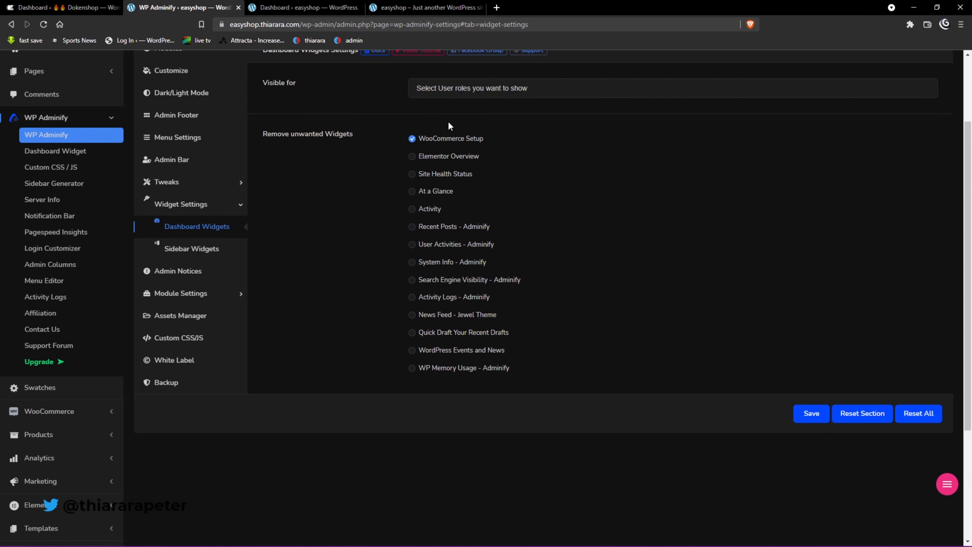
pyautogui.click(413, 141)
pyautogui.click(412, 191)
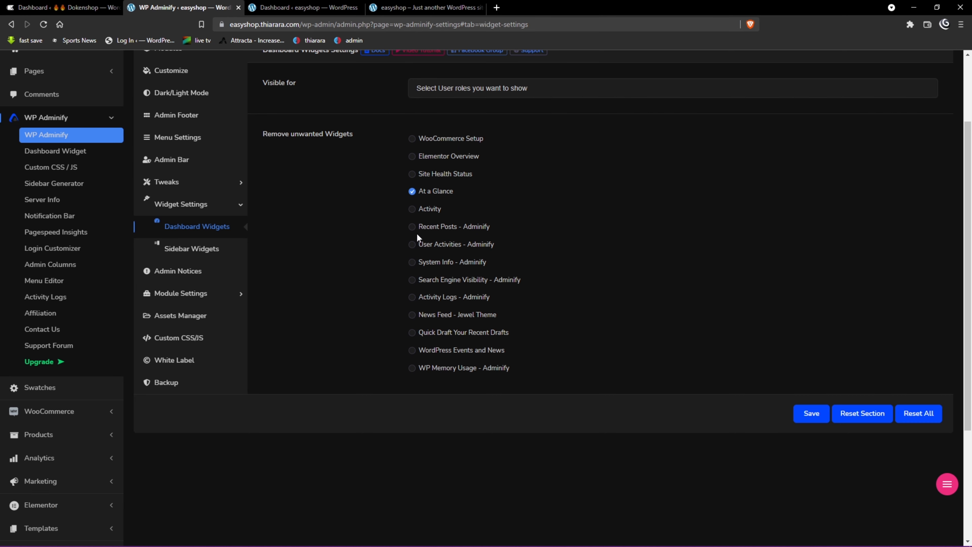
pyautogui.click(416, 227)
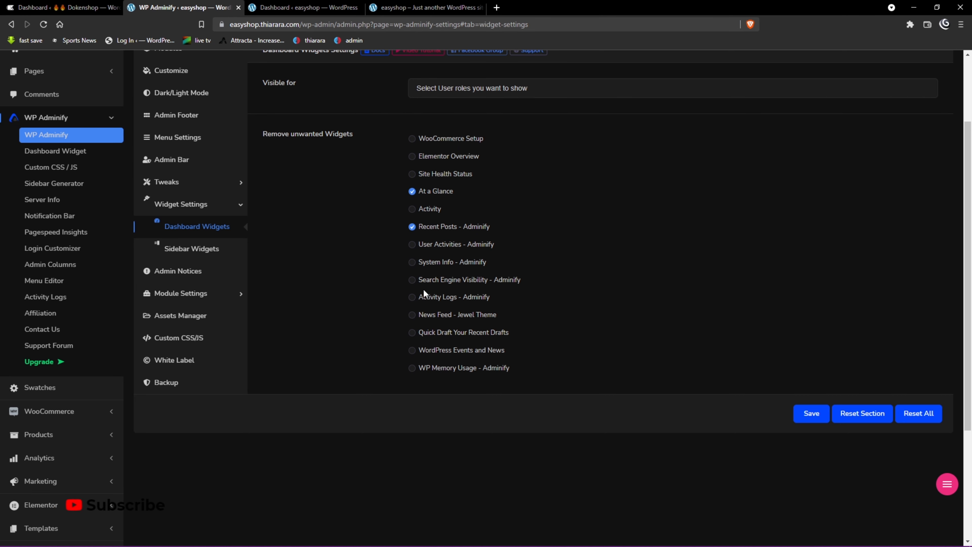
pyautogui.click(418, 332)
pyautogui.click(804, 416)
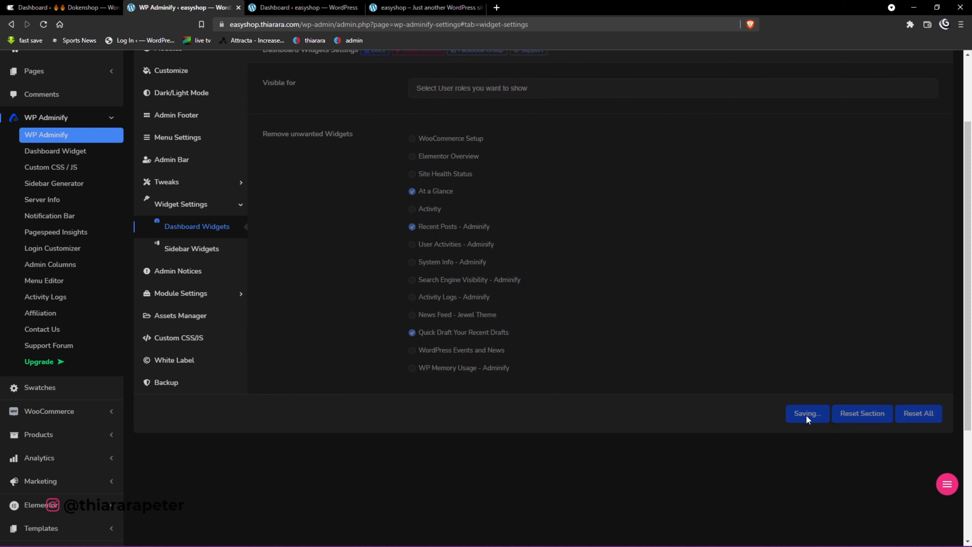
# Reload the easyshop Dashboard and check which widgets its Screen Options offer, then return to the Dashboard Widgets settings.
pyautogui.click(315, 6)
pyautogui.click(44, 24)
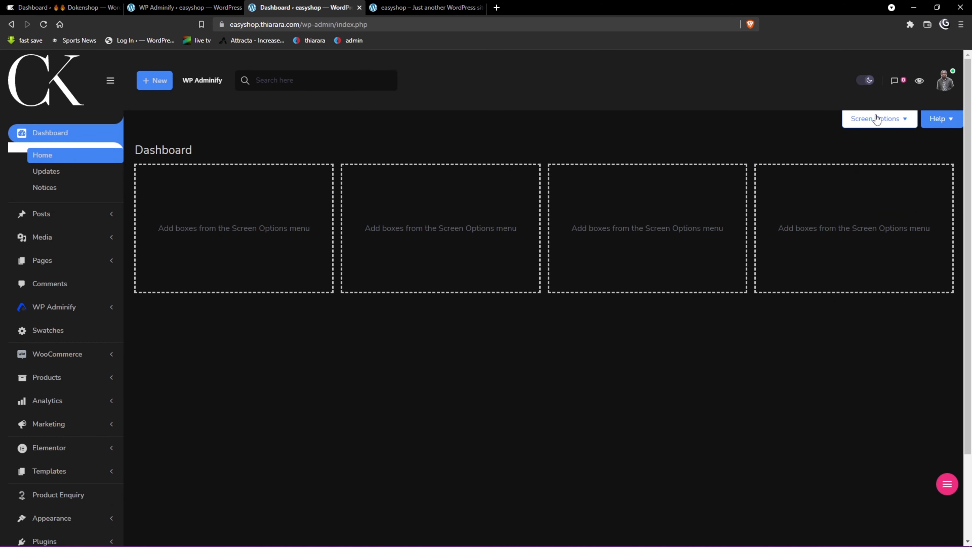
pyautogui.click(877, 119)
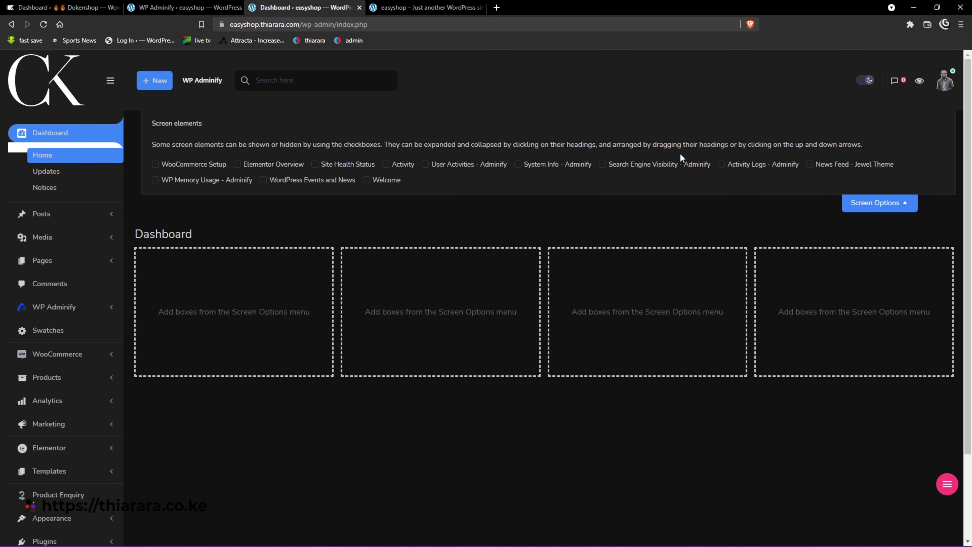
pyautogui.click(187, 8)
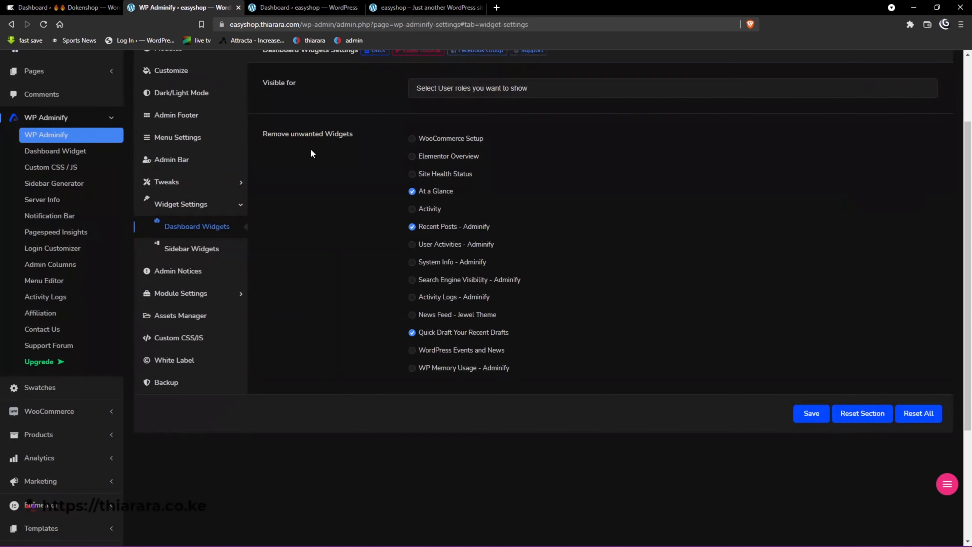
# Mark every dashboard widget as unwanted except At a Glance, Recent Posts - Adminify and Quick Draft Your Recent Drafts, and save the settings.
pyautogui.scroll(2, 374, 269)
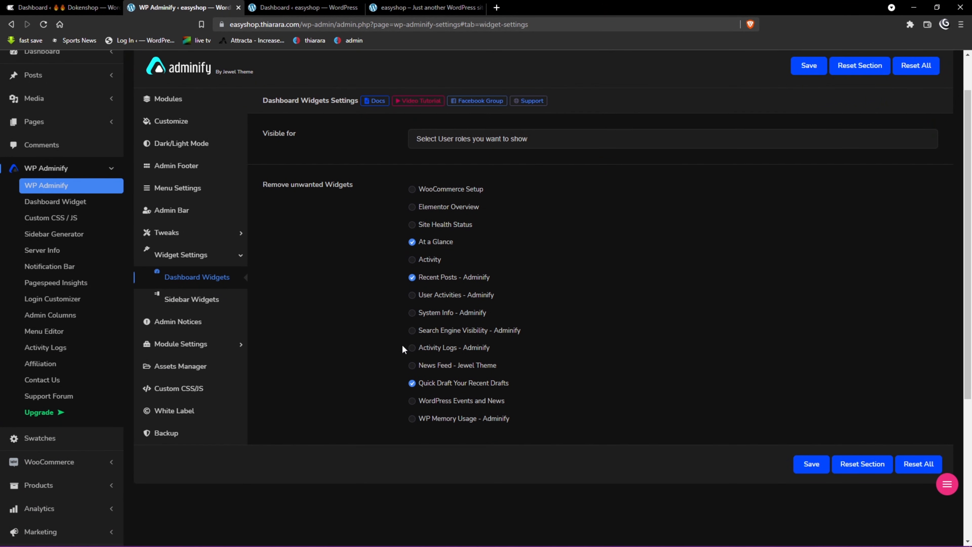
pyautogui.click(412, 189)
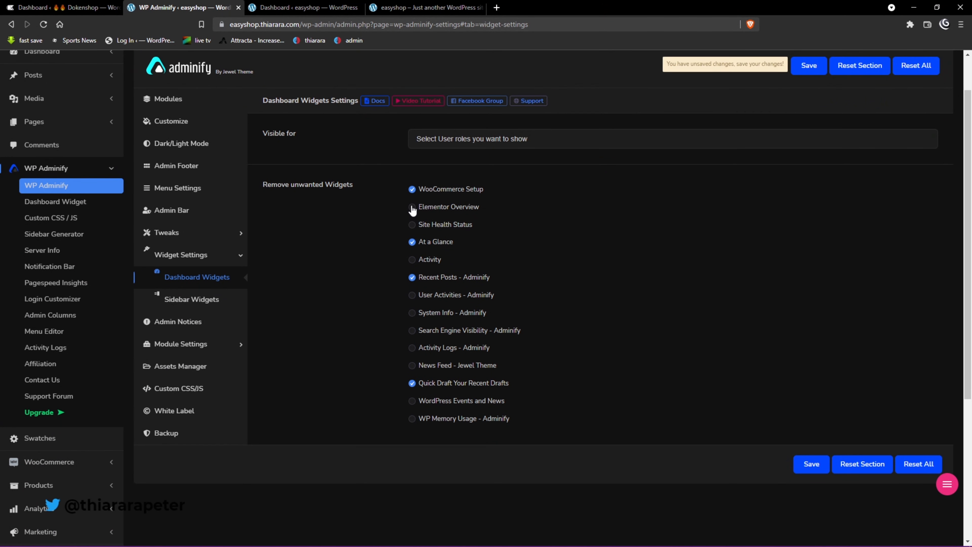
pyautogui.click(412, 260)
pyautogui.click(412, 277)
pyautogui.click(412, 295)
pyautogui.click(412, 330)
pyautogui.click(413, 383)
pyautogui.click(412, 418)
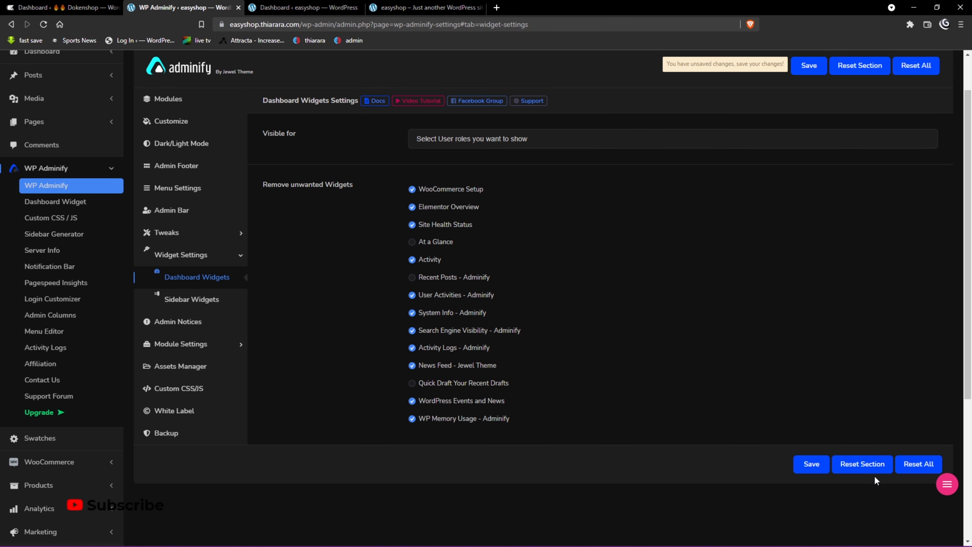
pyautogui.click(819, 466)
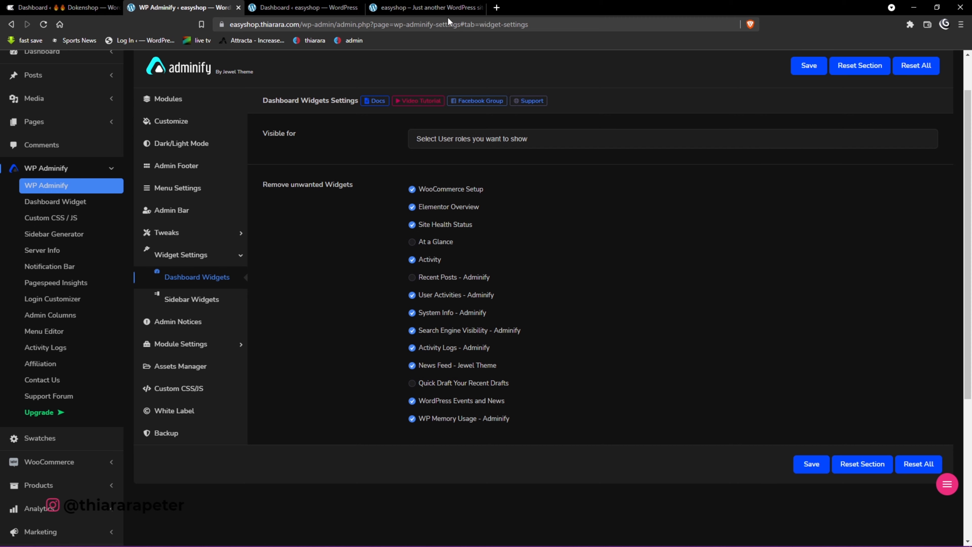
# Reload the Dashboard and verify the saved widget removals in Screen Options, then return to the WP Adminify settings.
pyautogui.click(304, 8)
pyautogui.click(43, 24)
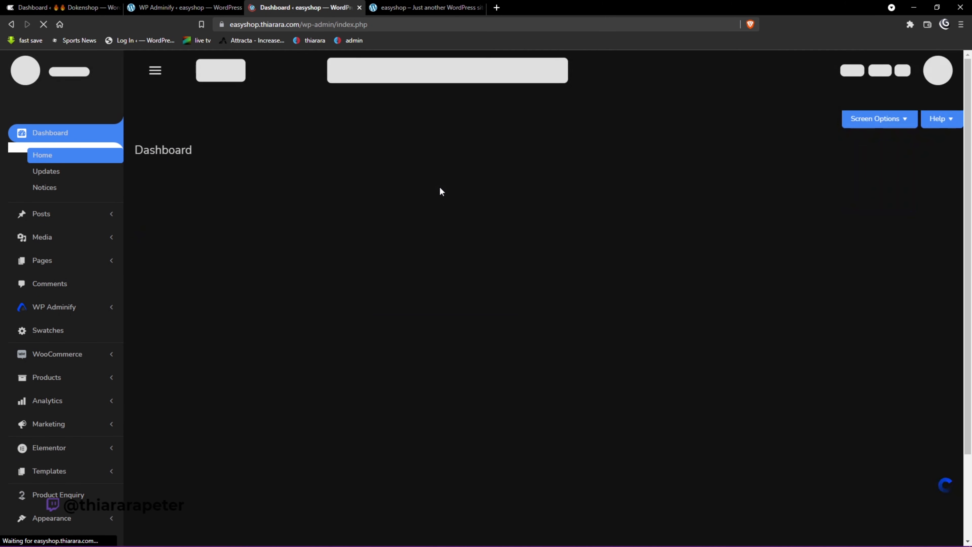
pyautogui.click(875, 124)
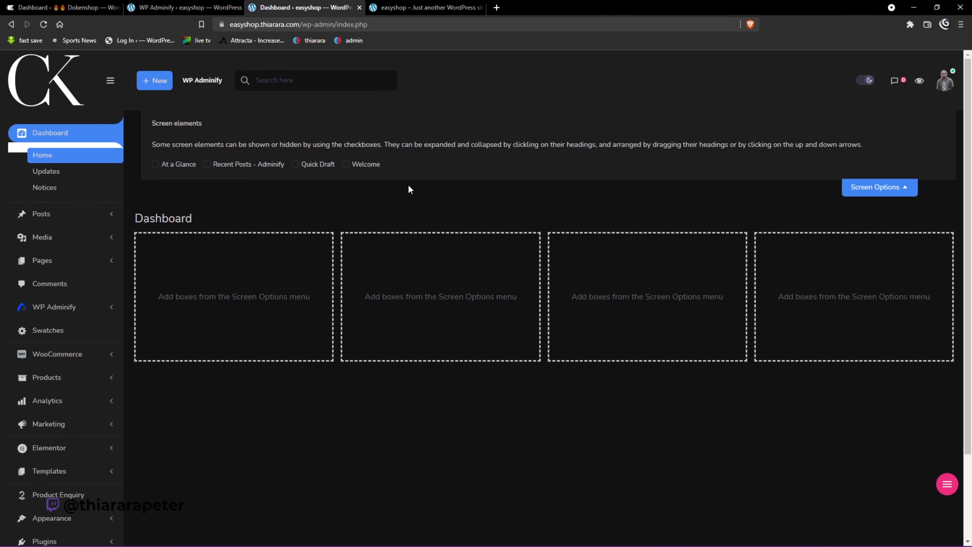
pyautogui.click(184, 7)
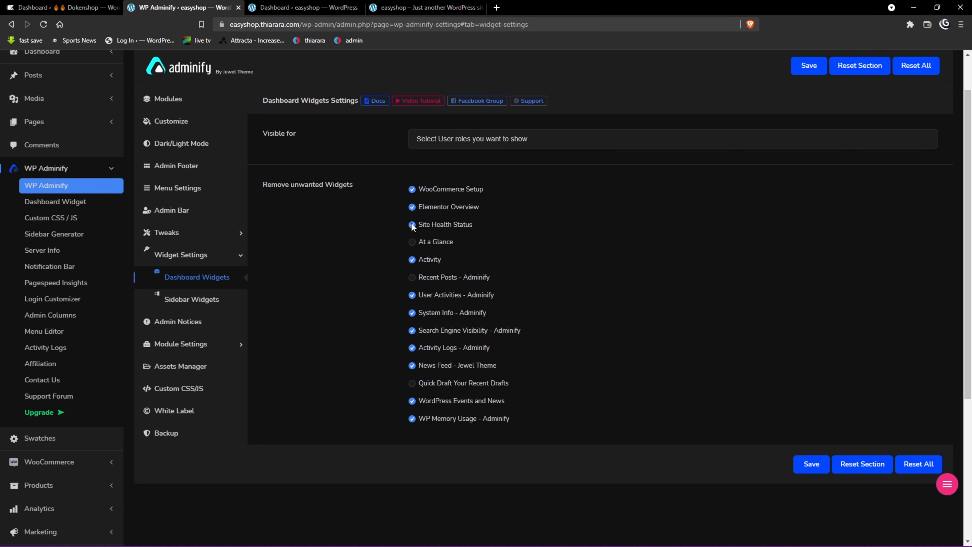
# Review the user roles available for Dashboard Widgets visibility and view the Sidebar Widgets settings.
pyautogui.click(490, 139)
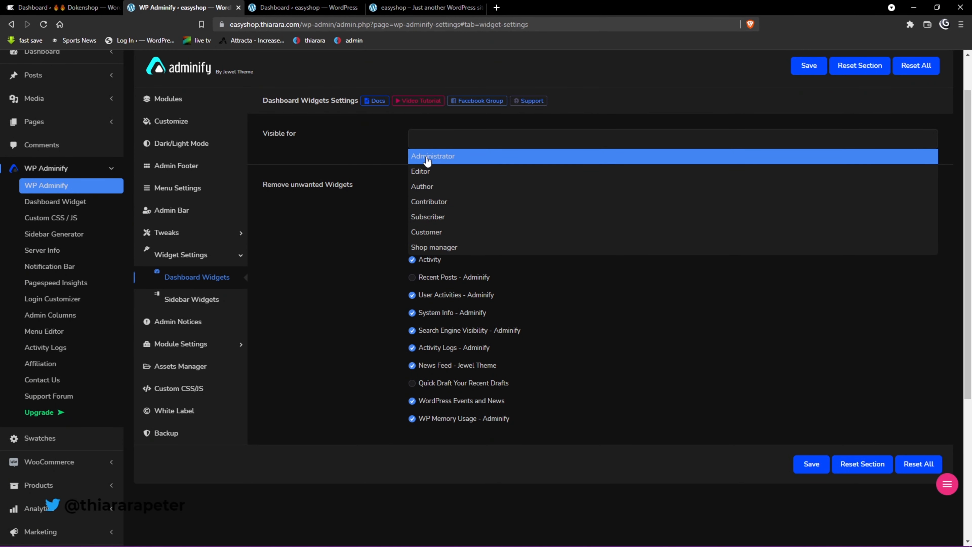
pyautogui.click(360, 155)
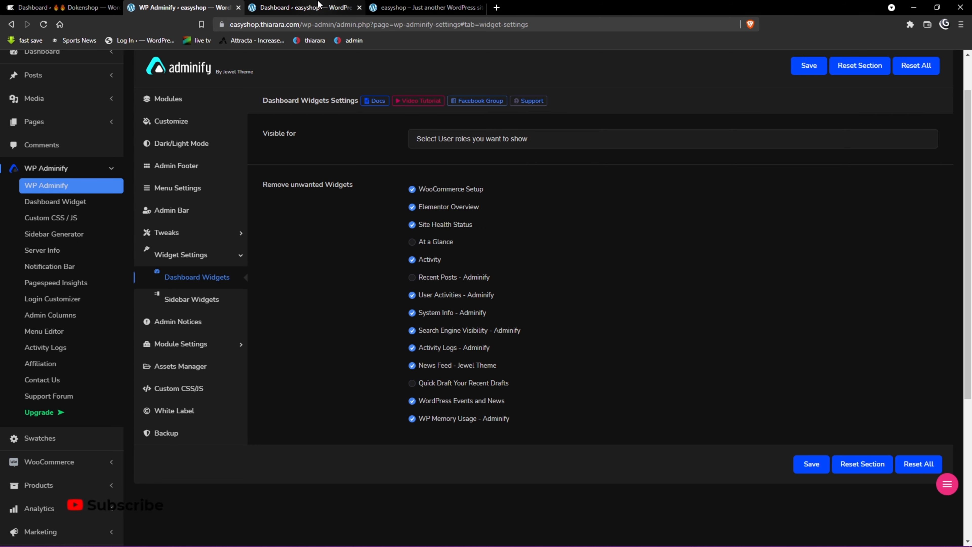
pyautogui.click(190, 299)
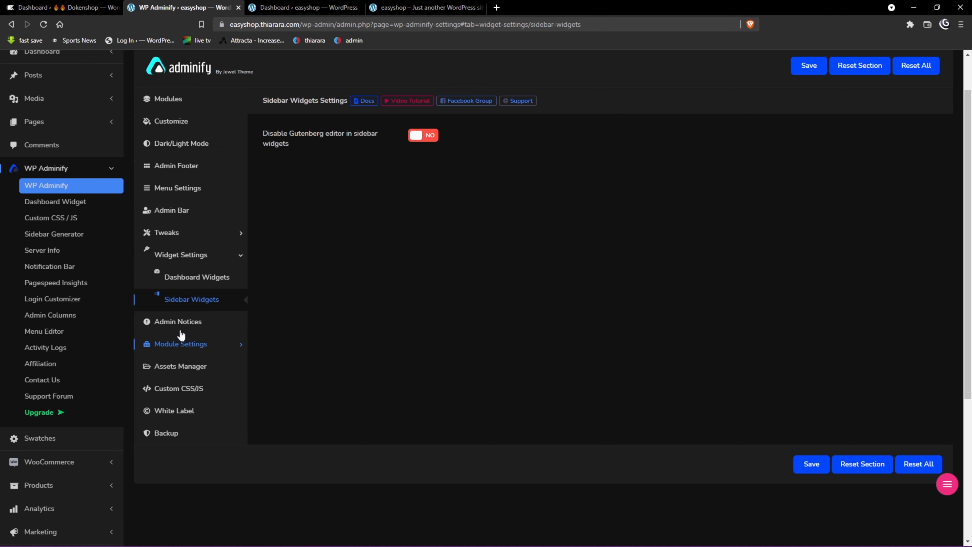
# Review the Admin Notices settings and try the Remove Welcome Panel option, switching it on and back off.
pyautogui.click(180, 321)
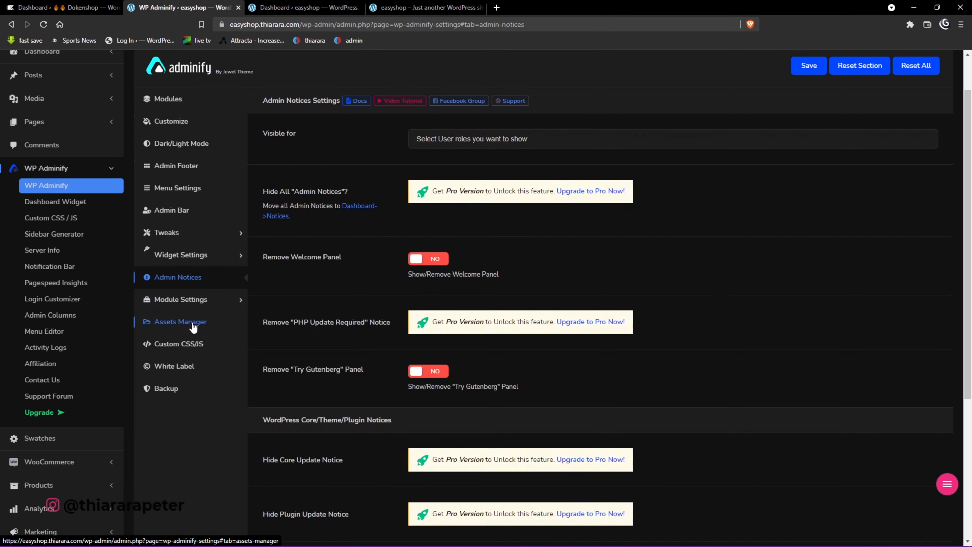
pyautogui.scroll(-2, 428, 225)
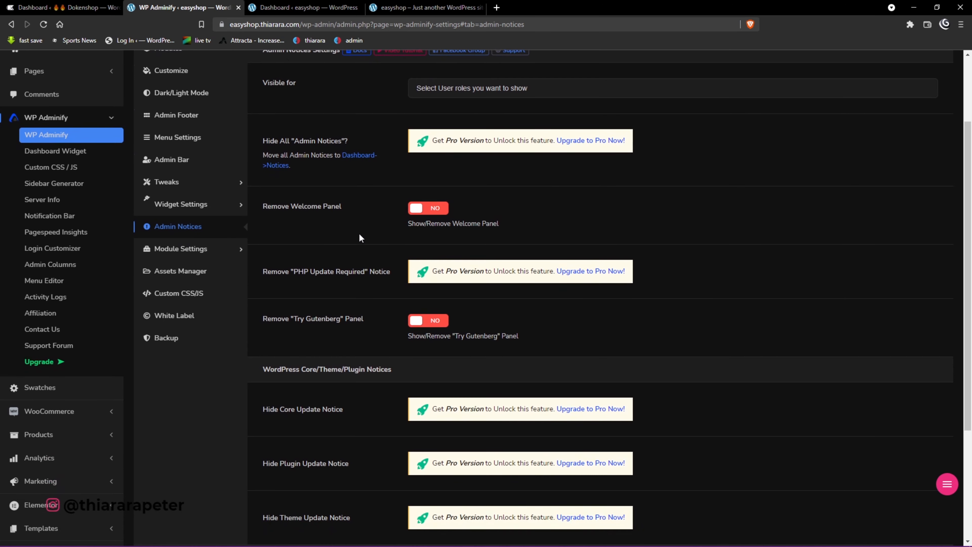
pyautogui.scroll(-1, 309, 227)
pyautogui.scroll(5, 310, 231)
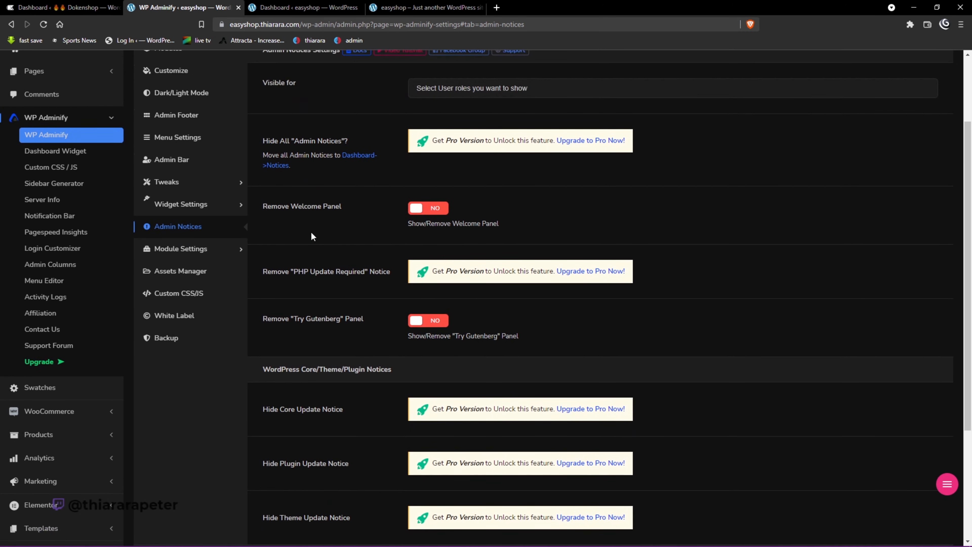
pyautogui.click(432, 317)
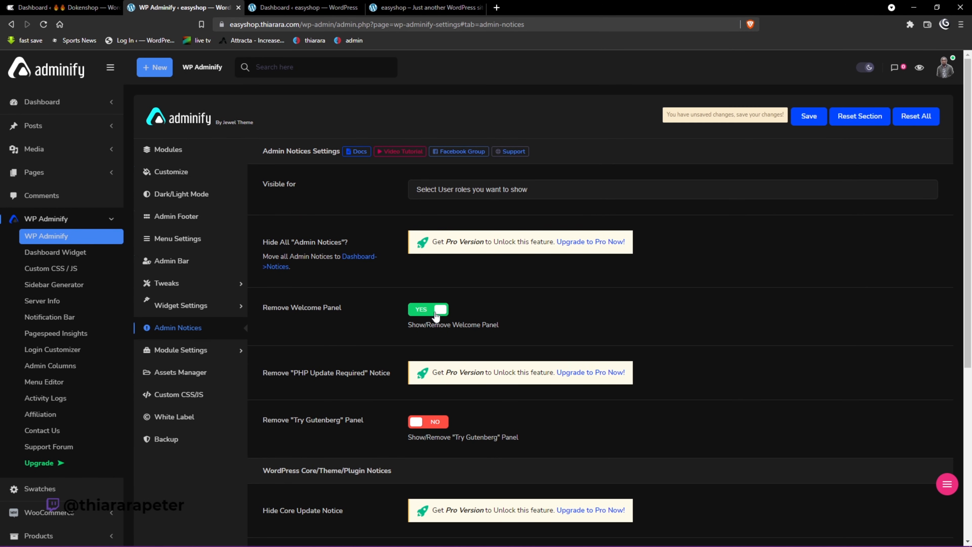
pyautogui.click(437, 315)
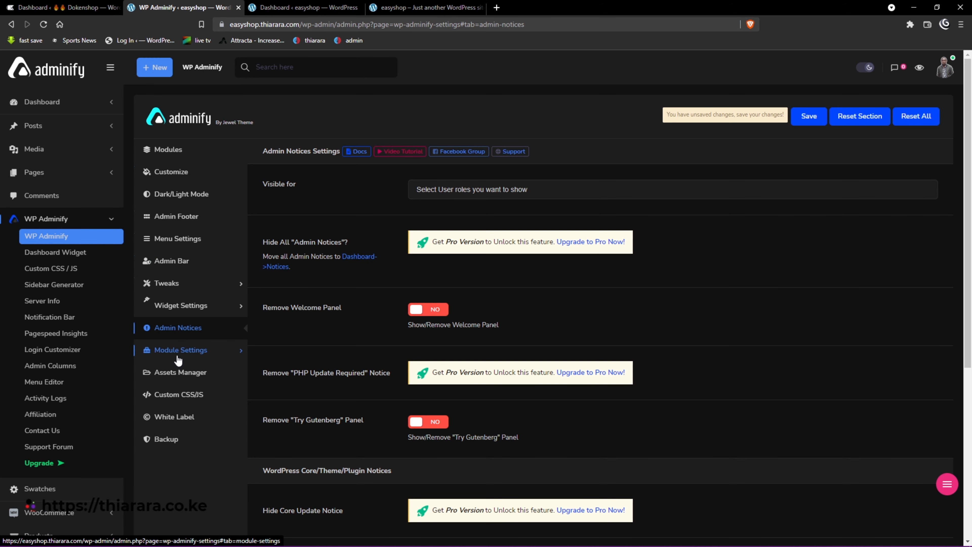
# Review WP Adminify's White Label settings and the import, export and reset options in Backup.
pyautogui.click(168, 421)
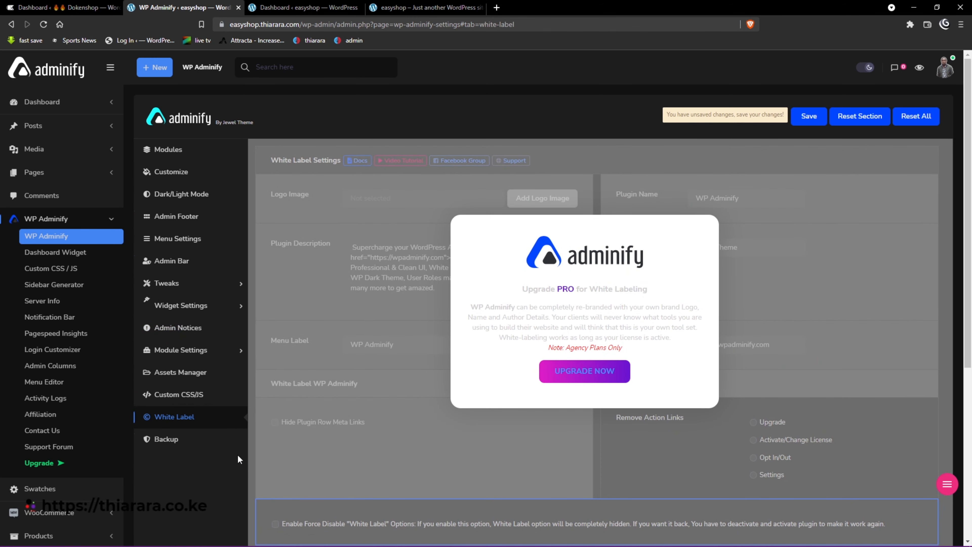
pyautogui.click(166, 439)
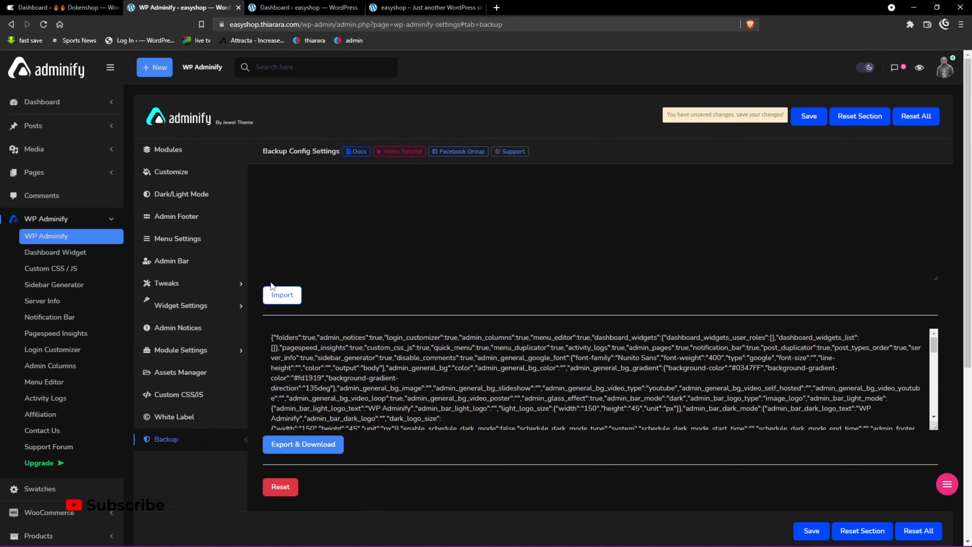
# Open WP Adminify's Dashboard Widget page, leaving the settings without saving the pending changes.
pyautogui.click(69, 255)
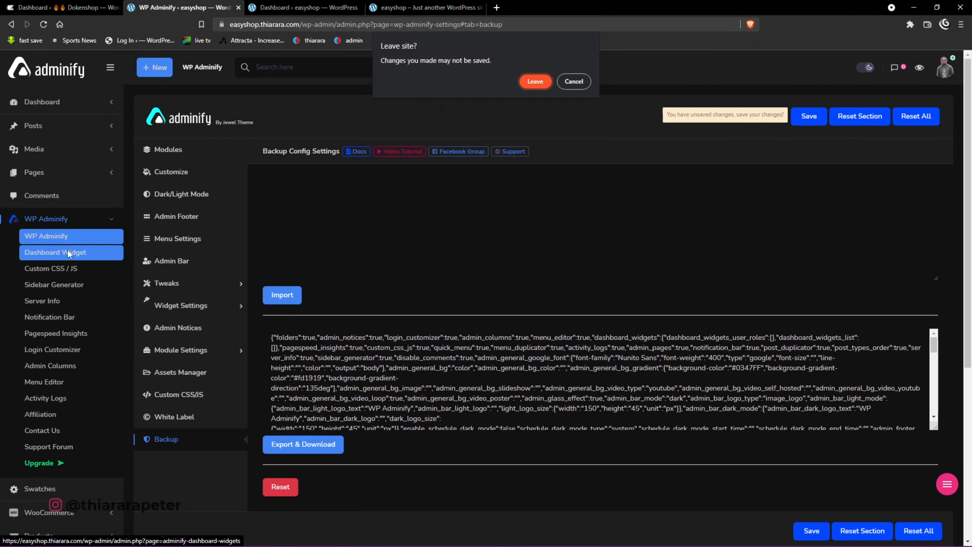
pyautogui.click(536, 82)
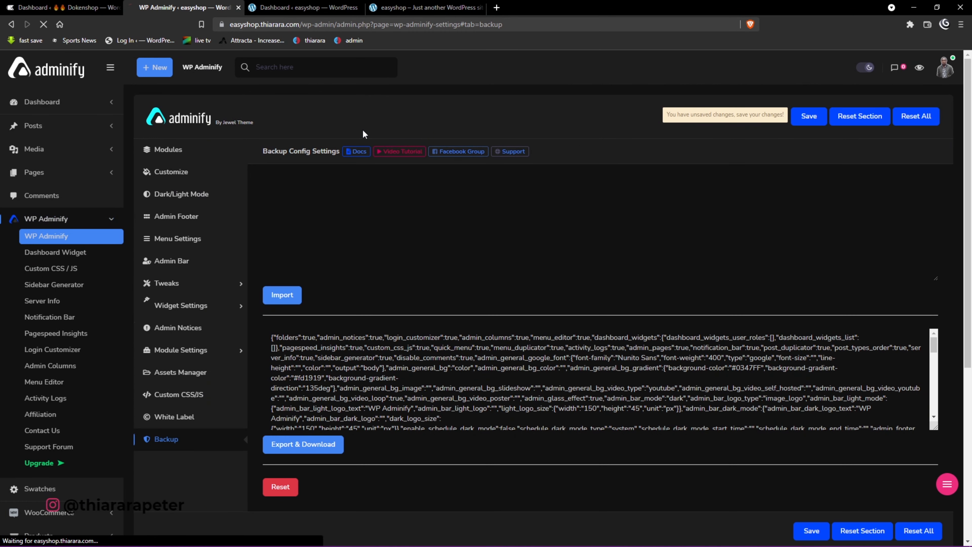
pyautogui.click(37, 254)
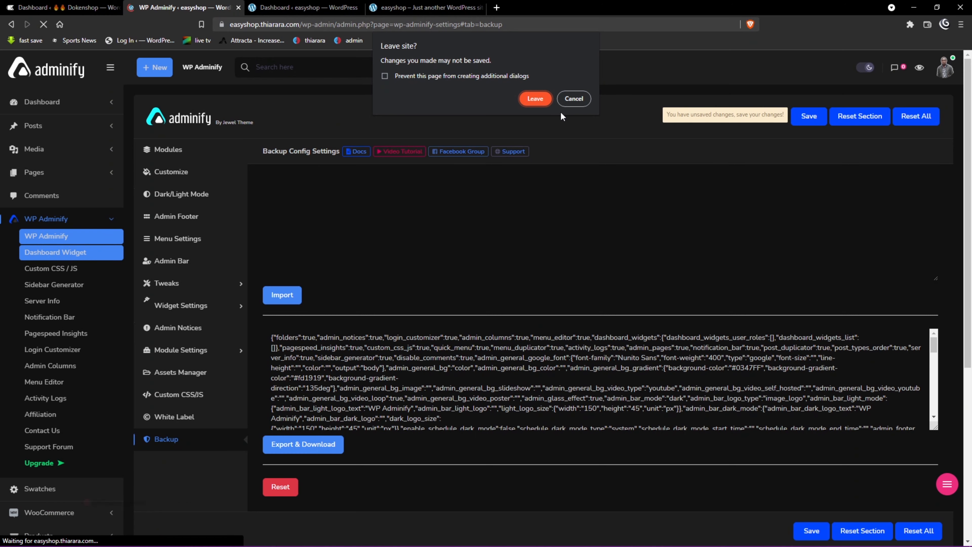
pyautogui.click(536, 99)
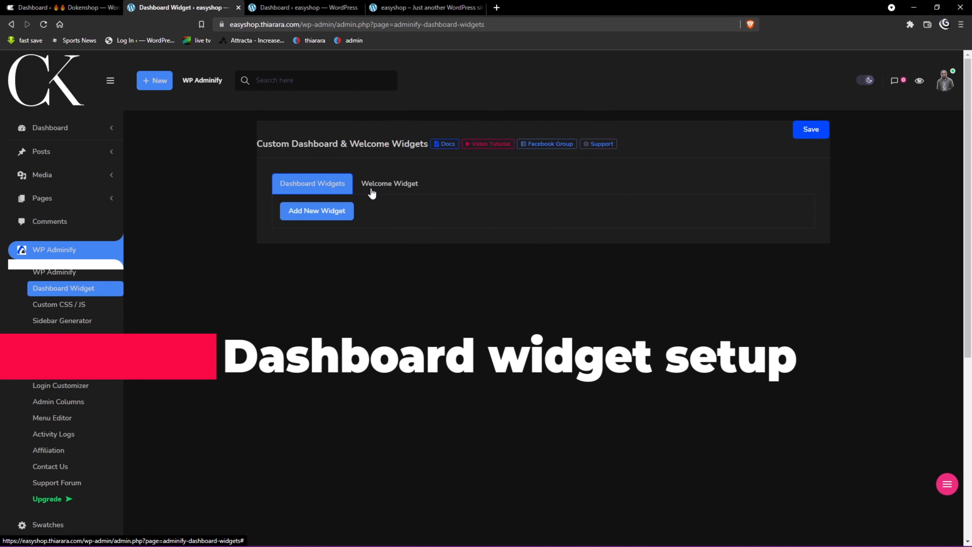
# Collapse the Screen Options on the easyshop Dashboard, look over its empty widget areas and return to the Dashboard Widget page.
pyautogui.click(288, 8)
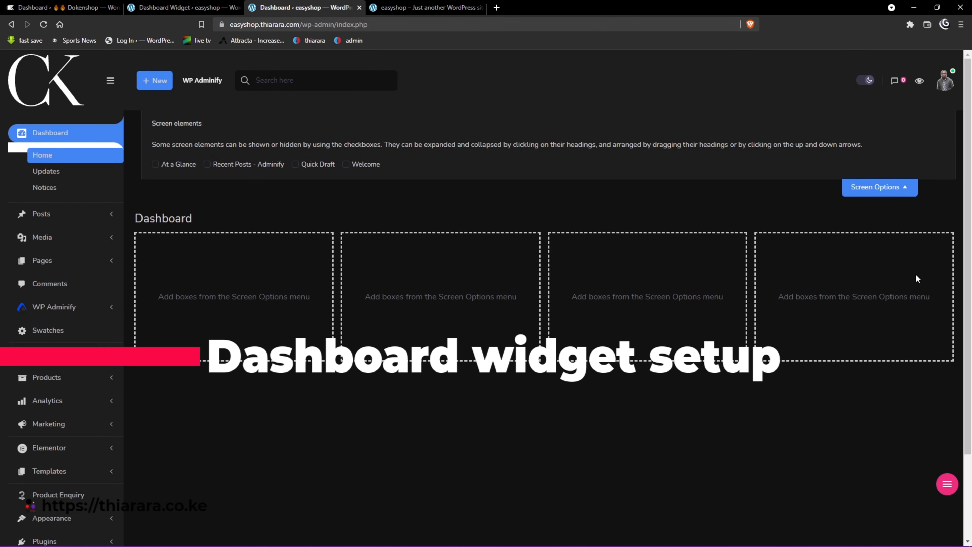
pyautogui.click(898, 188)
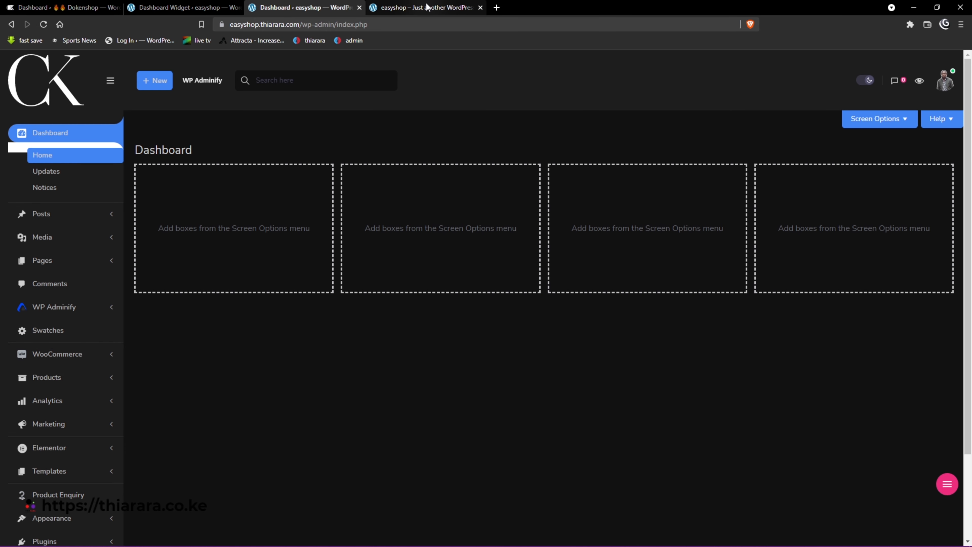
pyautogui.click(190, 7)
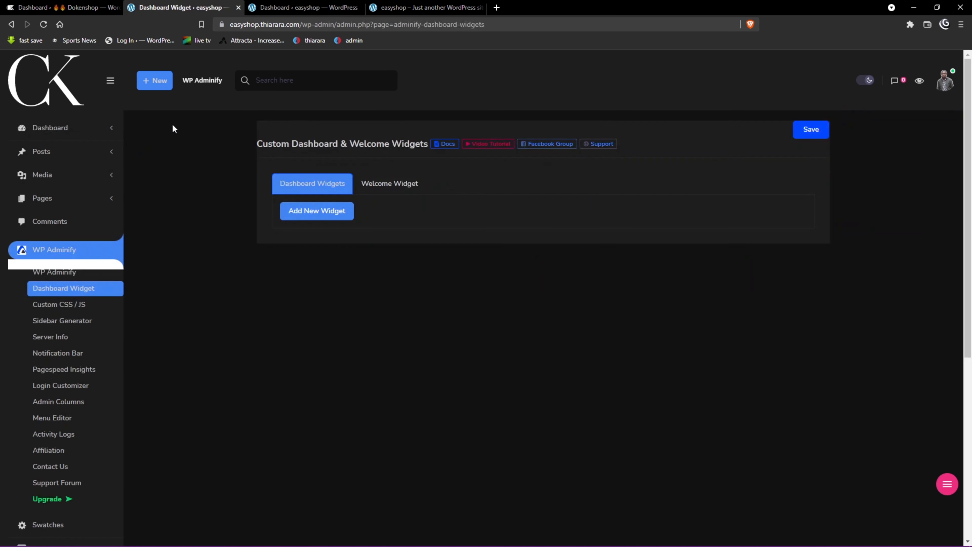
# Enable the custom welcome panel in the Welcome Widget settings and set its source to Elementor Template.
pyautogui.click(375, 186)
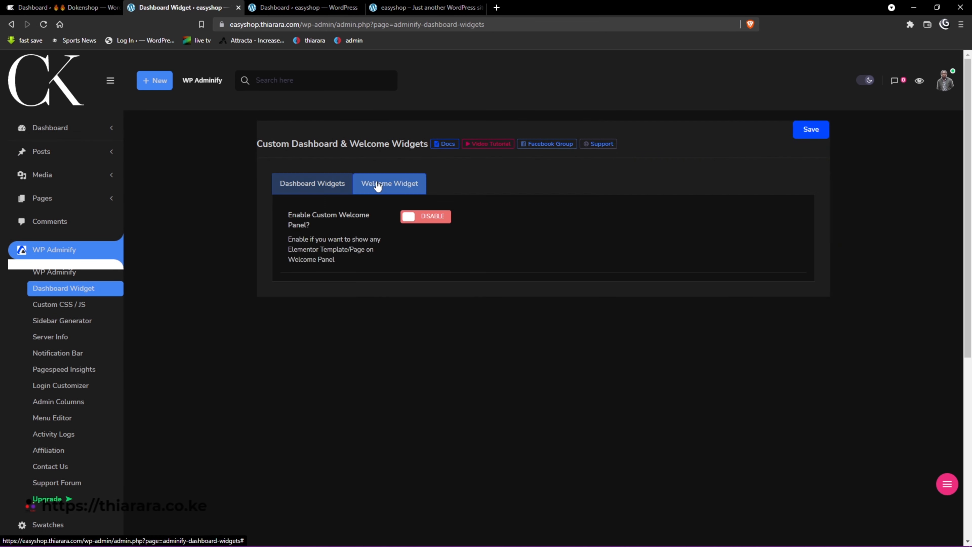
pyautogui.click(404, 218)
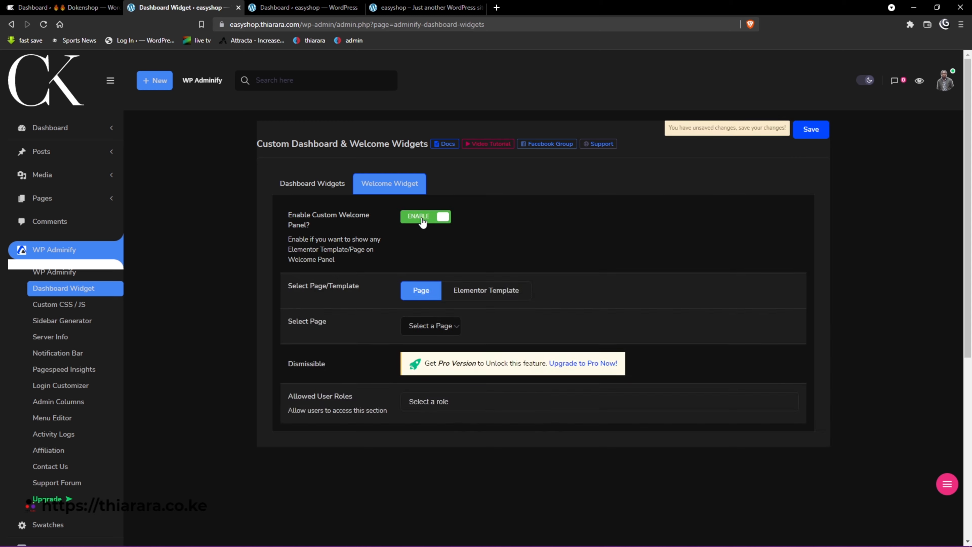
pyautogui.click(339, 191)
pyautogui.click(383, 189)
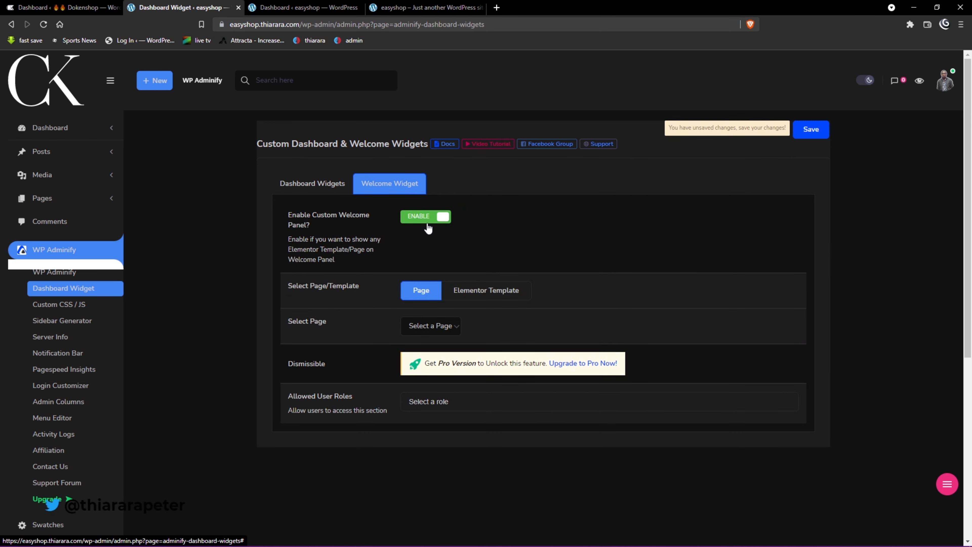
pyautogui.click(488, 295)
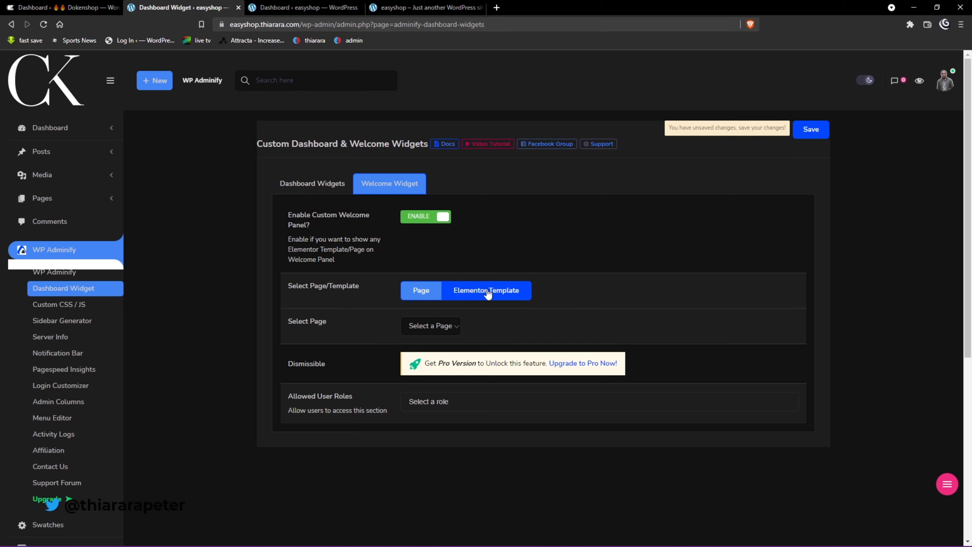
pyautogui.click(465, 290)
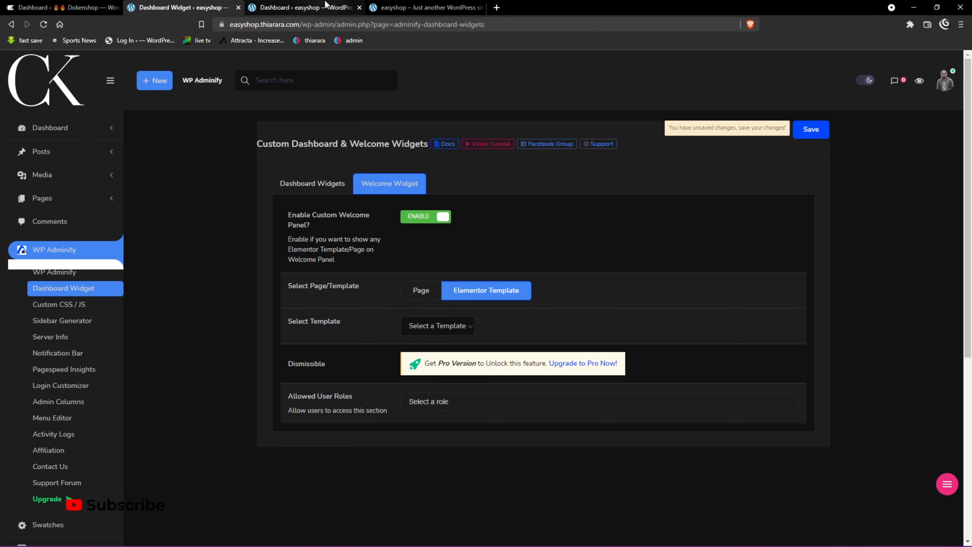
# Close the easyshop storefront page, look over the Dashboard's widget areas and return to the Dashboard Widget settings.
pyautogui.click(427, 7)
pyautogui.click(302, 7)
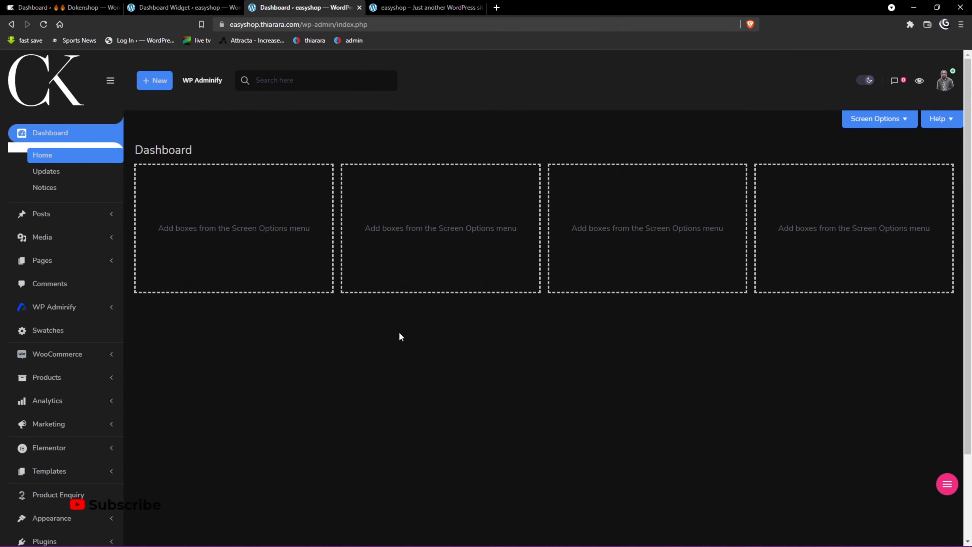
pyautogui.click(465, 8)
pyautogui.click(478, 8)
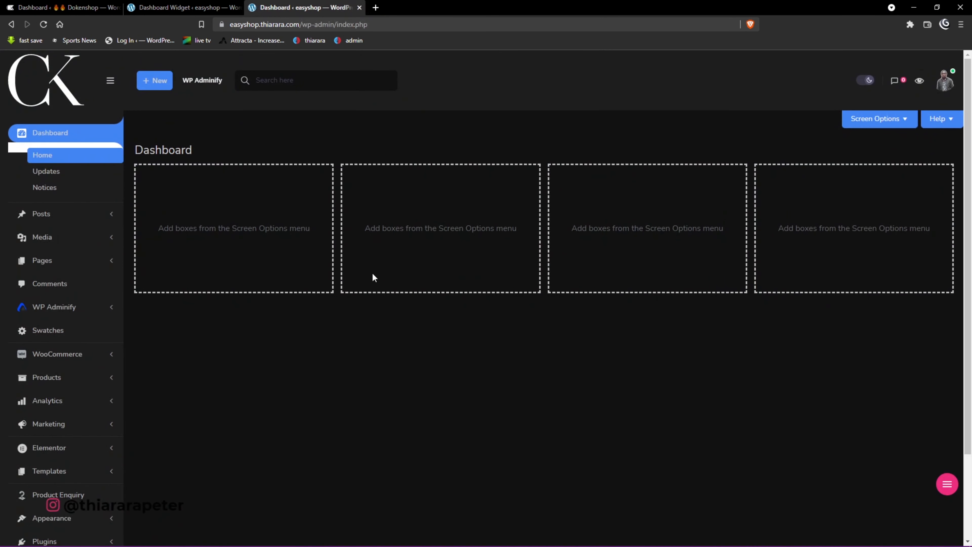
pyautogui.click(184, 8)
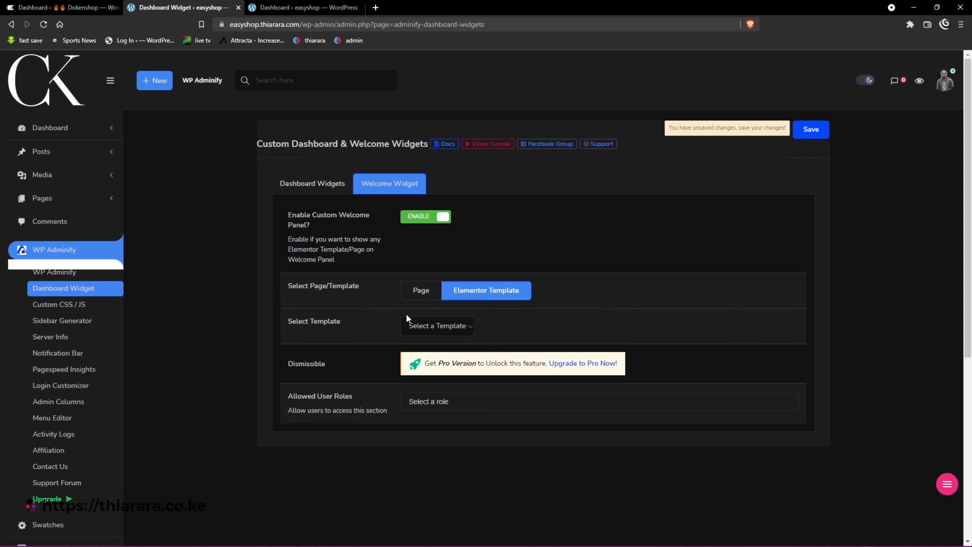
# Check the available Elementor templates for the welcome panel, then set its source back to Page.
pyautogui.click(451, 332)
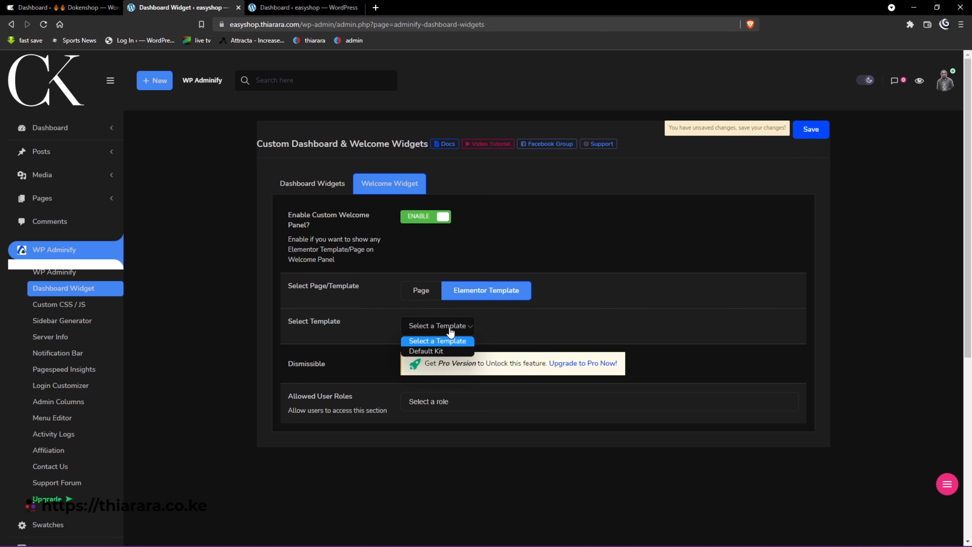
pyautogui.click(486, 325)
pyautogui.click(421, 291)
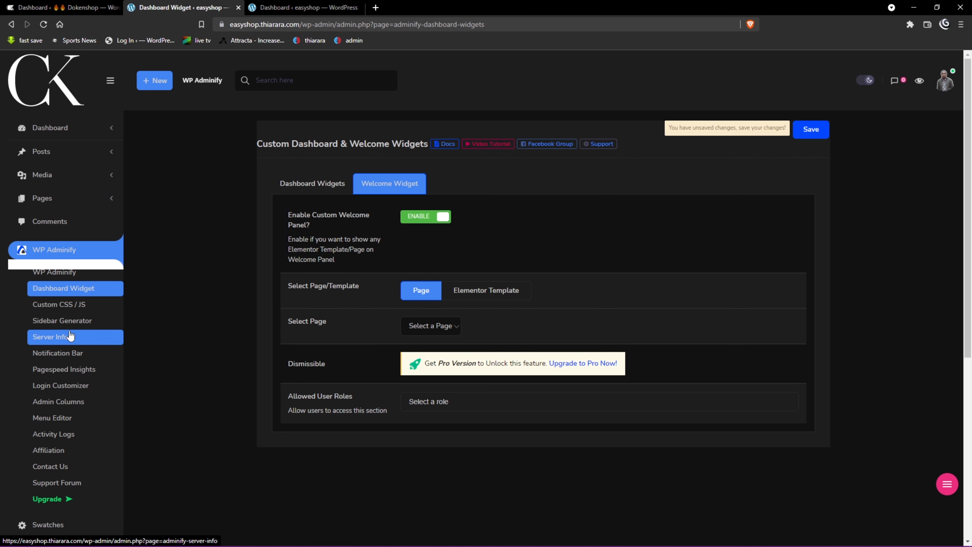
# Open WP Adminify's Notification Bar customizer and the easyshop storefront in separate browser tabs, ending in the customizer.
pyautogui.rightClick(46, 358)
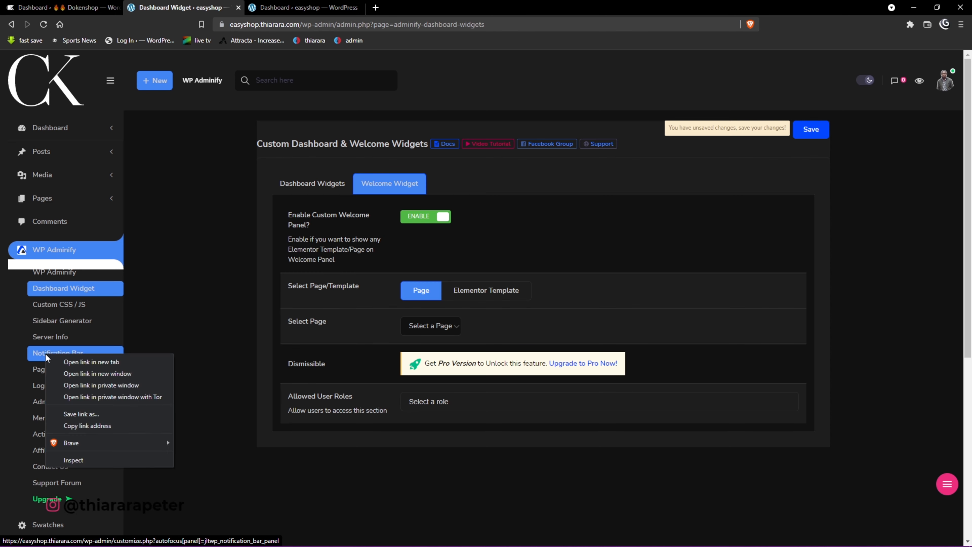
pyautogui.click(75, 361)
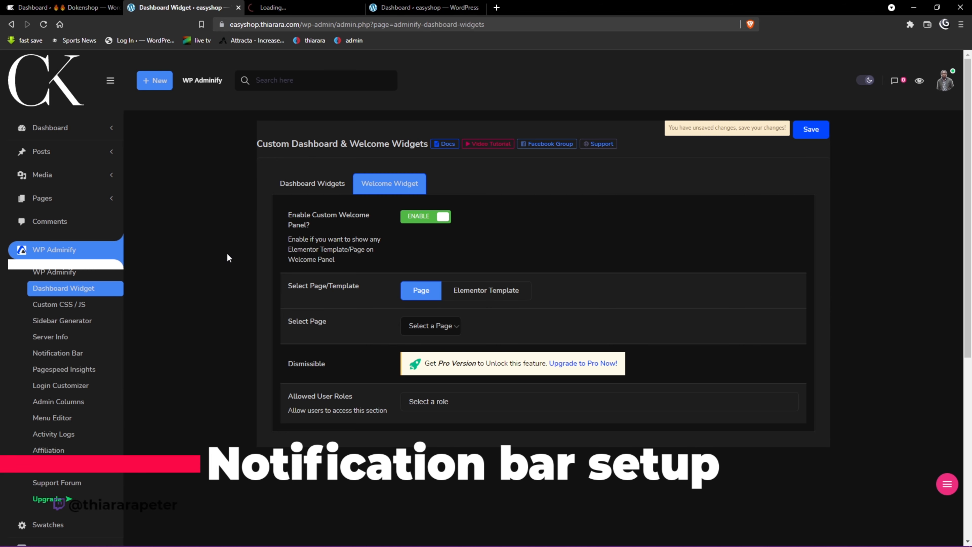
pyautogui.click(401, 10)
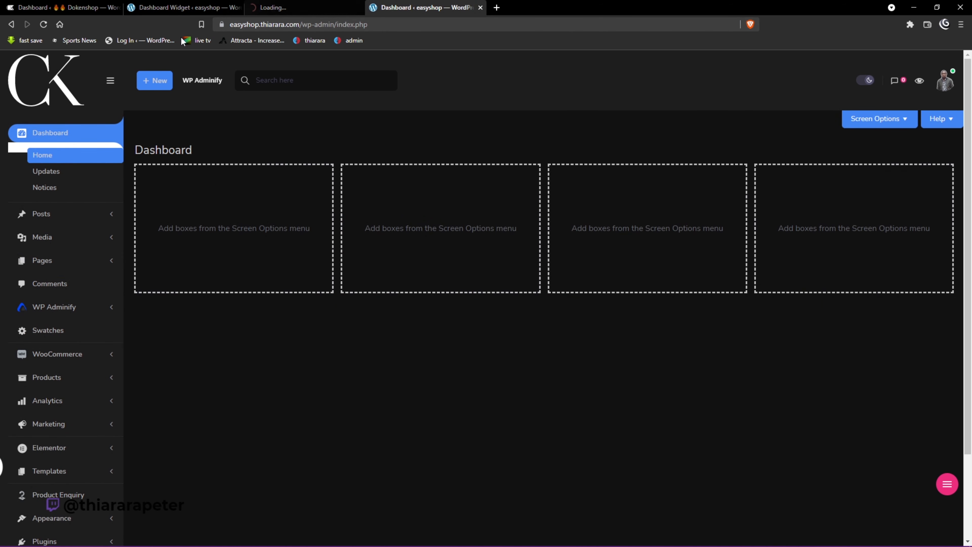
pyautogui.click(919, 80)
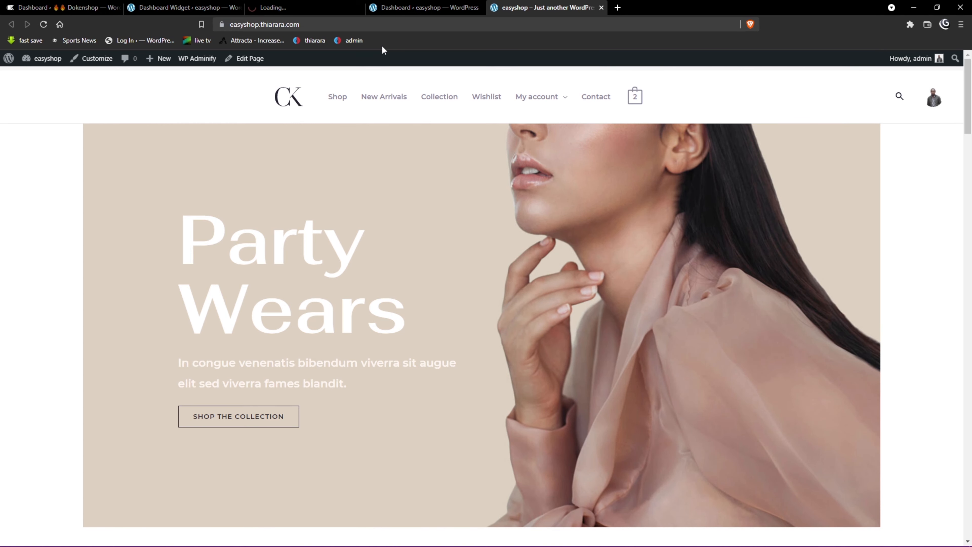
pyautogui.click(292, 6)
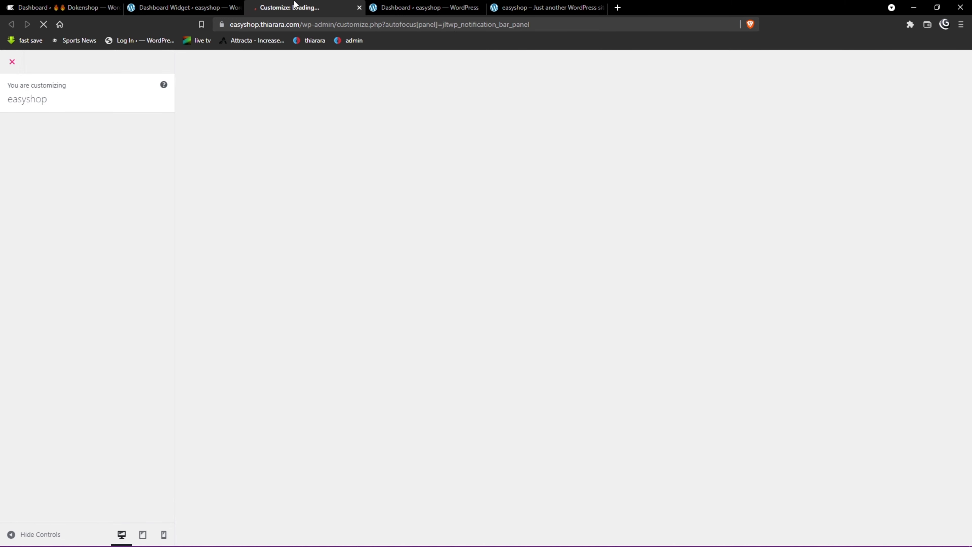
pyautogui.click(218, 7)
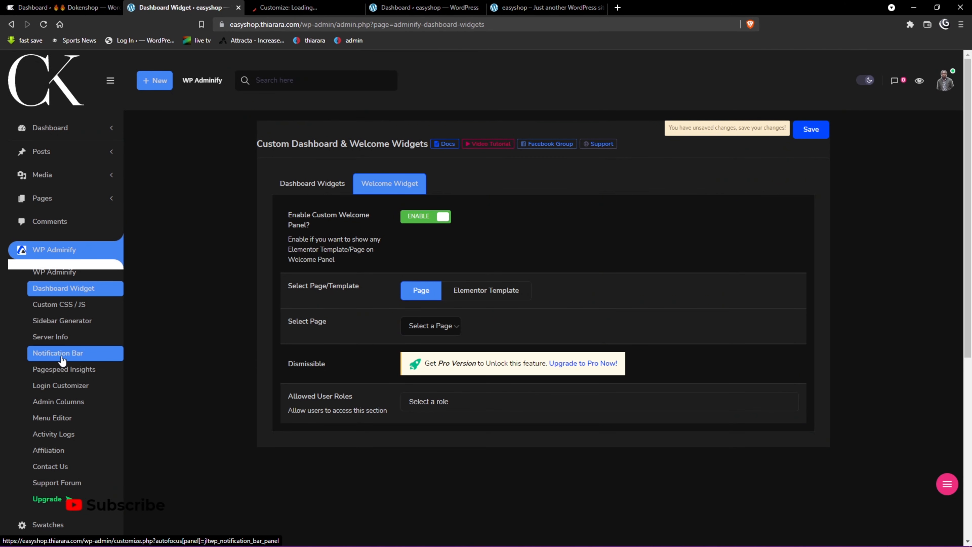
pyautogui.click(278, 4)
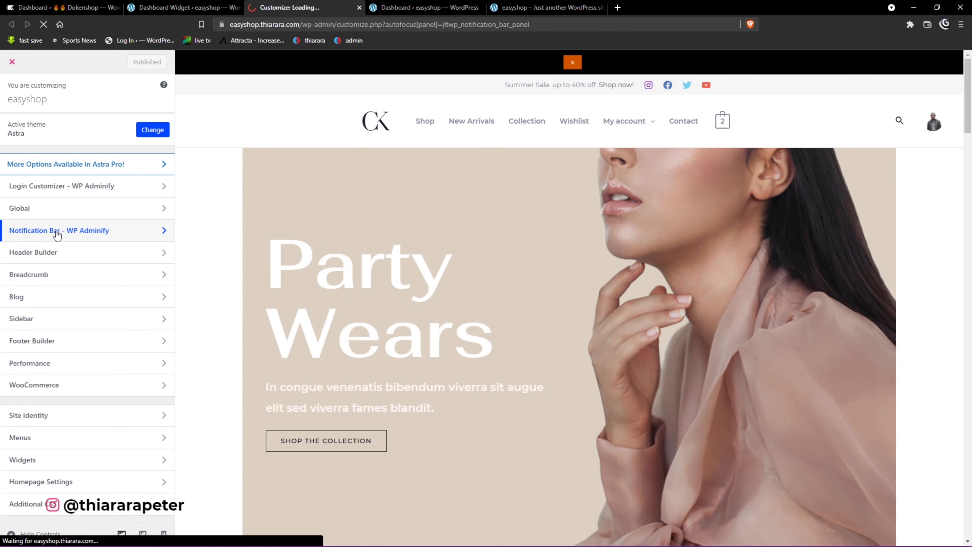
# Replace the default message in the Notification Bar's Content Section with "black Friday 50% off".
pyautogui.click(57, 235)
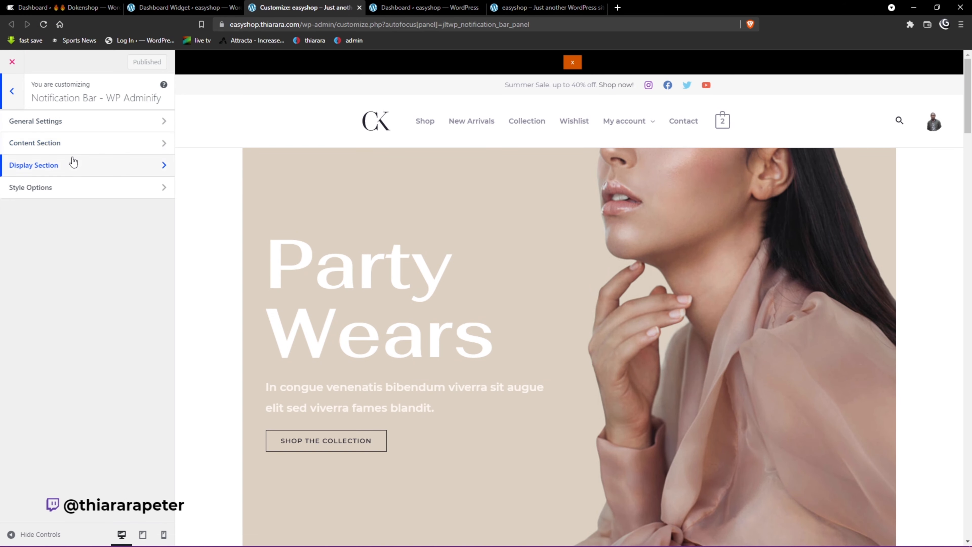
pyautogui.click(11, 92)
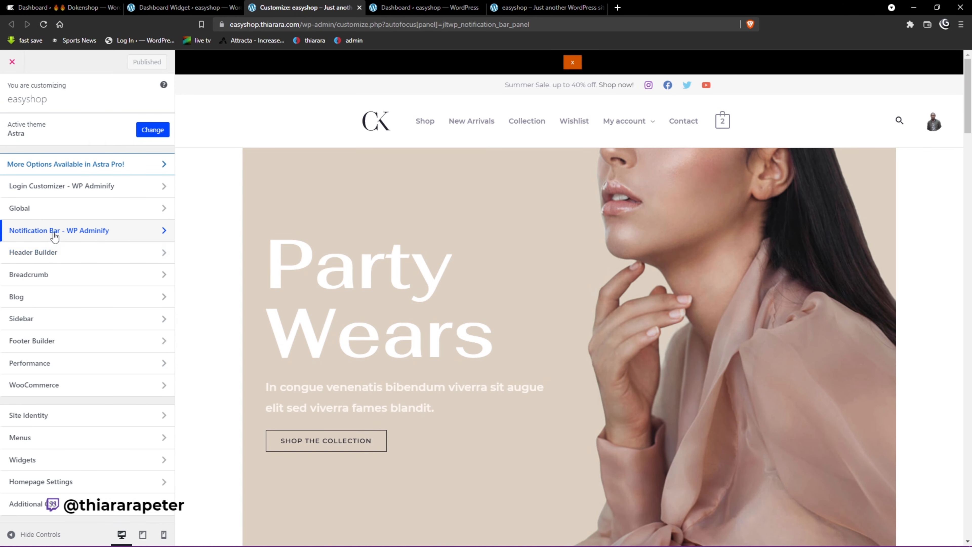
pyautogui.click(55, 236)
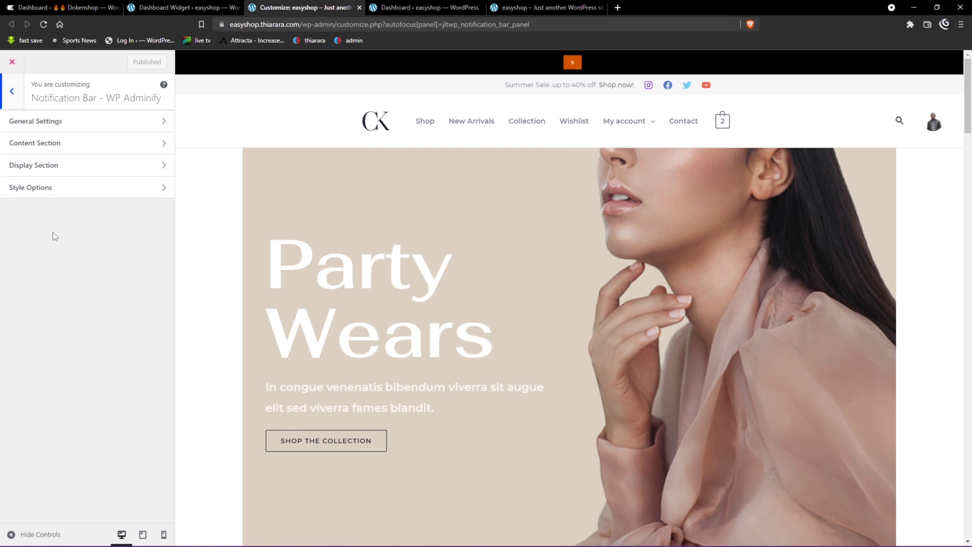
pyautogui.click(50, 143)
pyautogui.moveTo(139, 178); pyautogui.dragTo(14, 168)
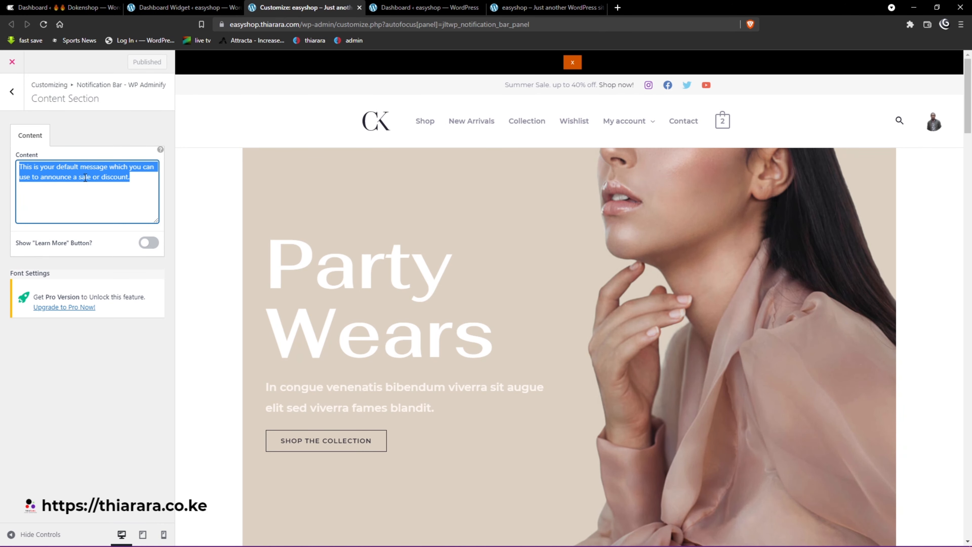
pyautogui.write('black f')
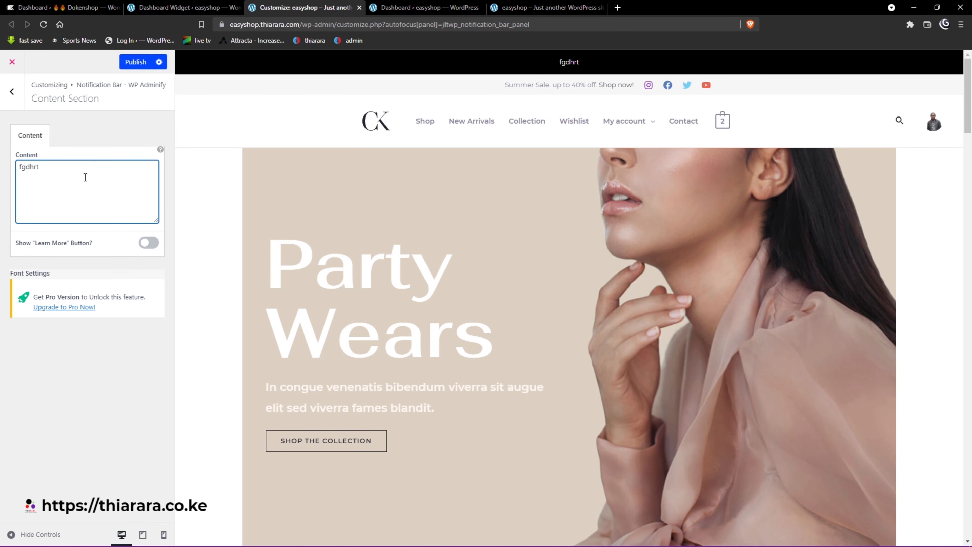
pyautogui.write('riday')
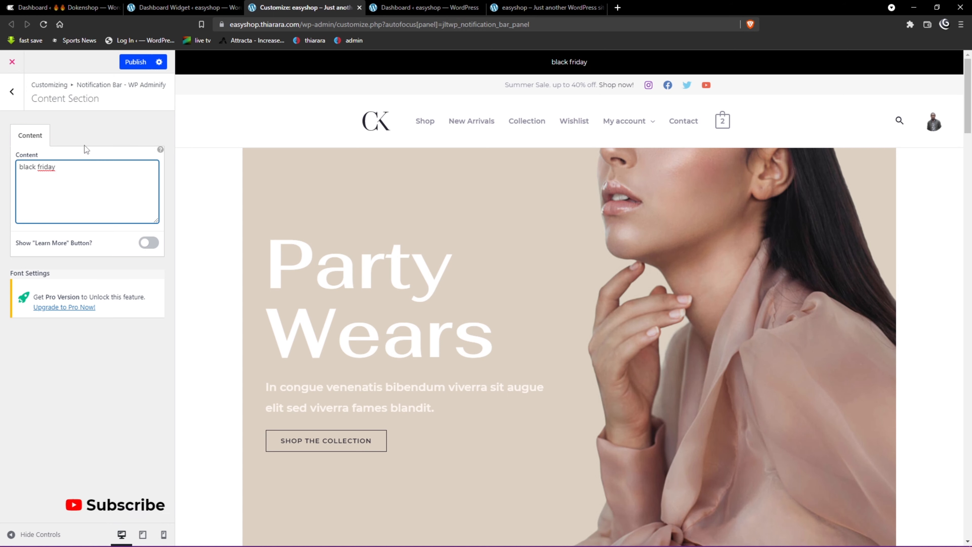
pyautogui.write(' 50% off')
pyautogui.rightClick(48, 167)
pyautogui.click(61, 170)
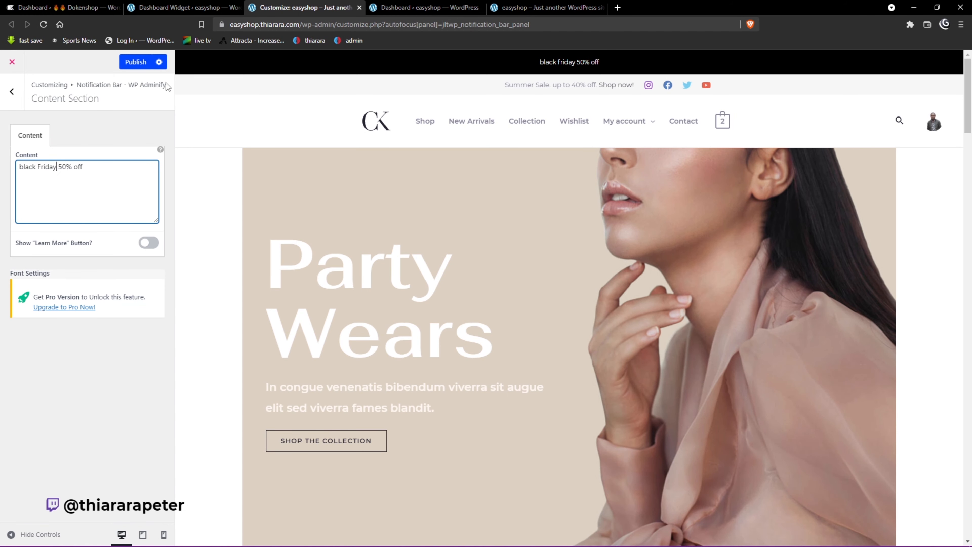
# Enable the notification bar's "Learn More" button and set its button text to "check now".
pyautogui.click(155, 245)
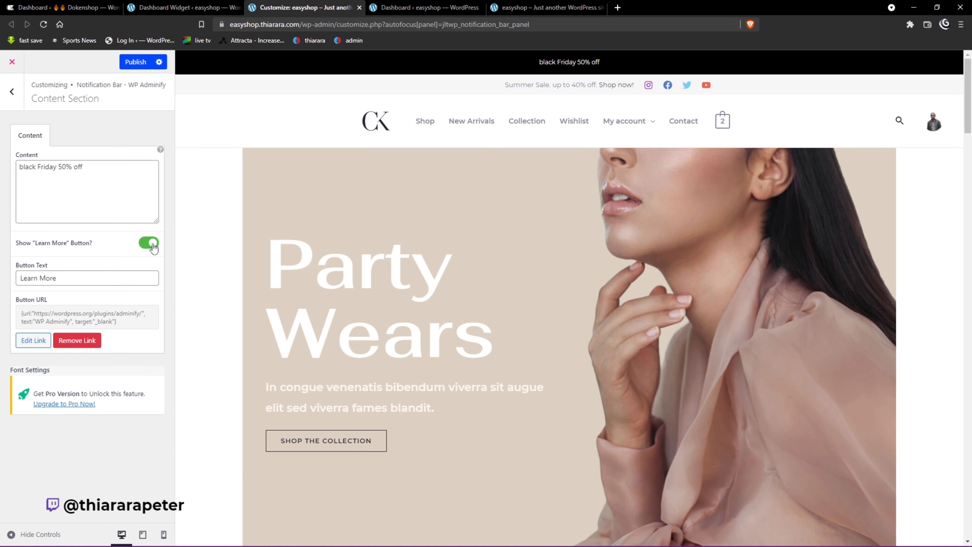
pyautogui.moveTo(93, 281); pyautogui.dragTo(29, 283)
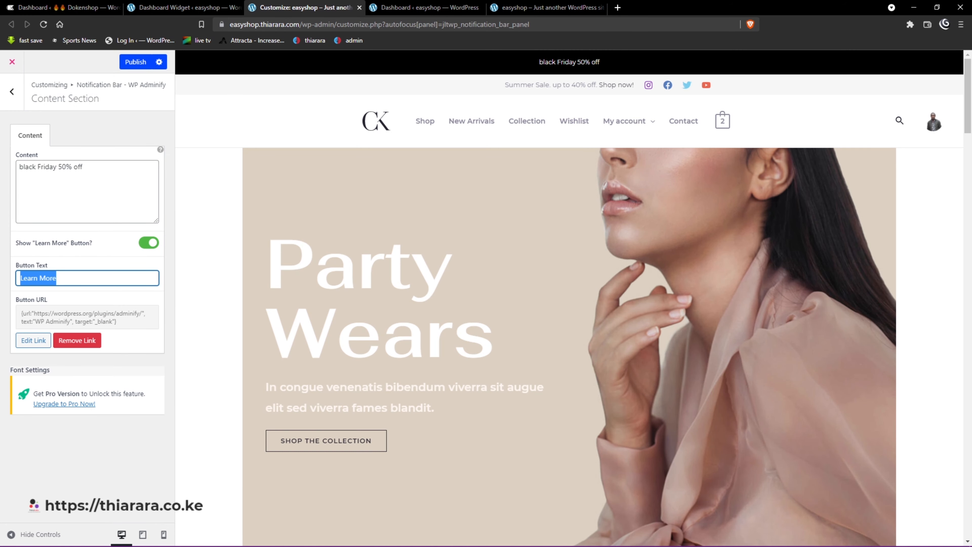
pyautogui.press('BackSpace')
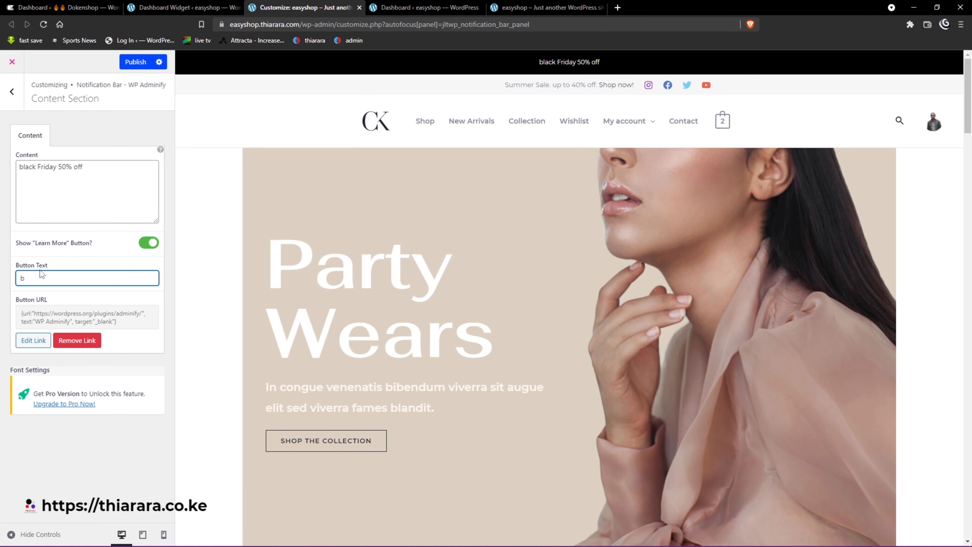
pyautogui.write('bu')
pyautogui.press('BackSpace')
pyautogui.press('BackSpace')
pyautogui.write('check now')
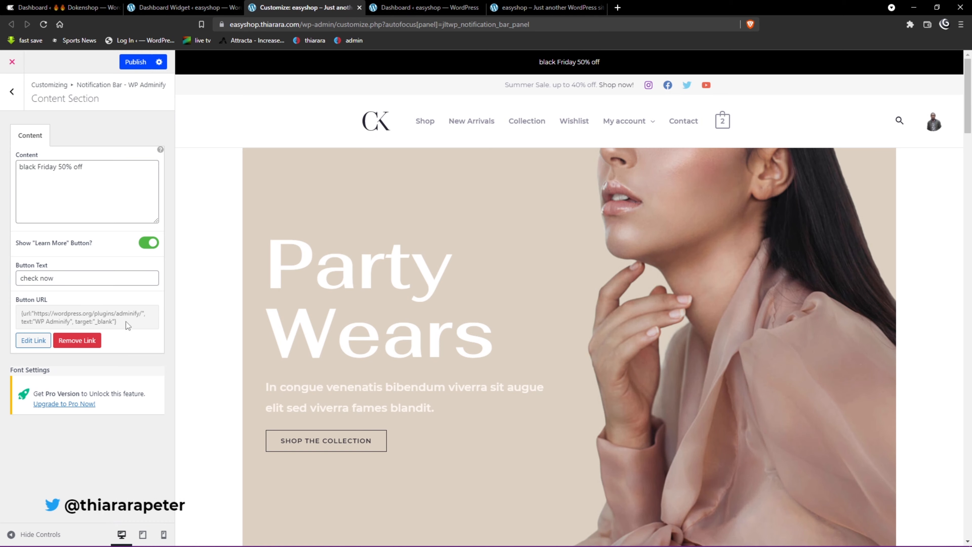
# Link the notification button to the existing Shop page with link text "shop now" and publish the changes.
pyautogui.moveTo(125, 321); pyautogui.dragTo(16, 315)
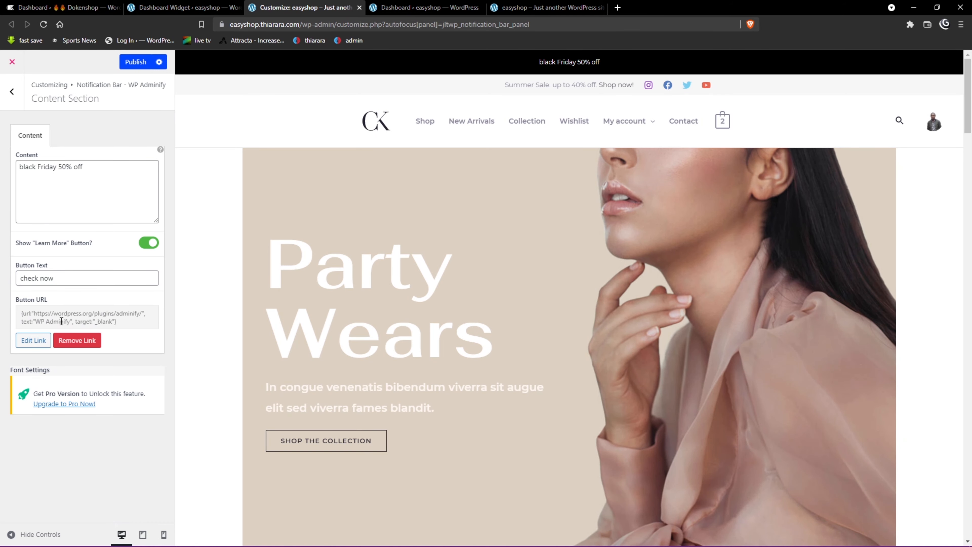
pyautogui.click(44, 342)
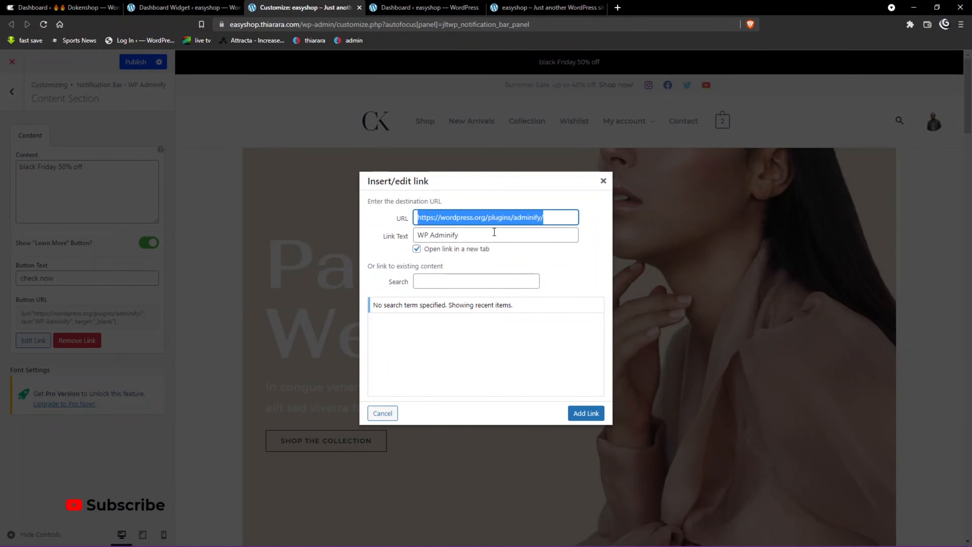
pyautogui.press('BackSpace')
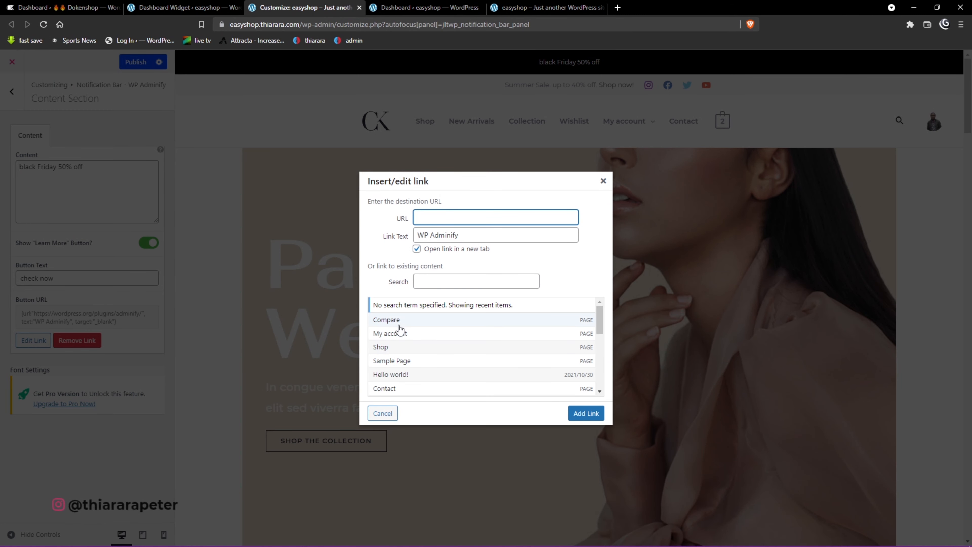
pyautogui.click(391, 347)
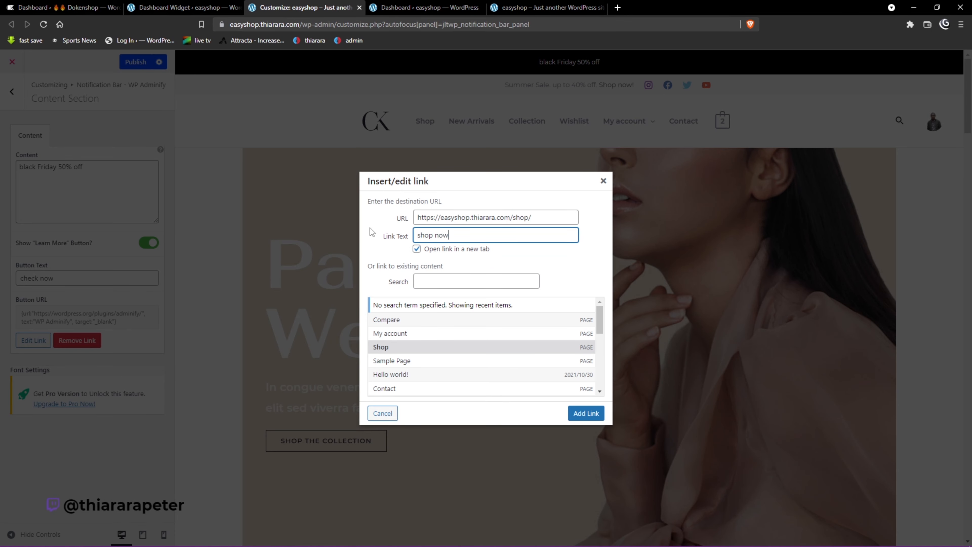
pyautogui.click(585, 413)
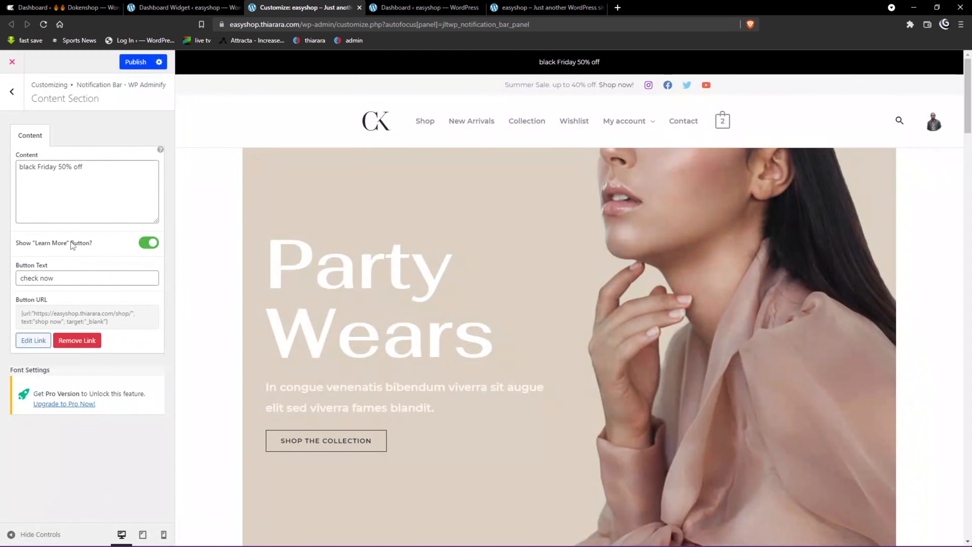
pyautogui.click(135, 62)
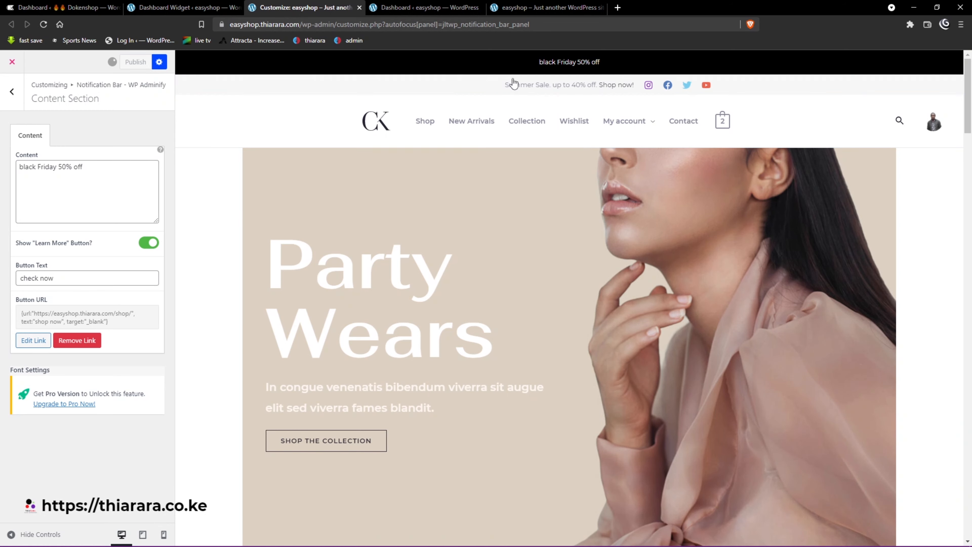
pyautogui.tripleClick(90, 174)
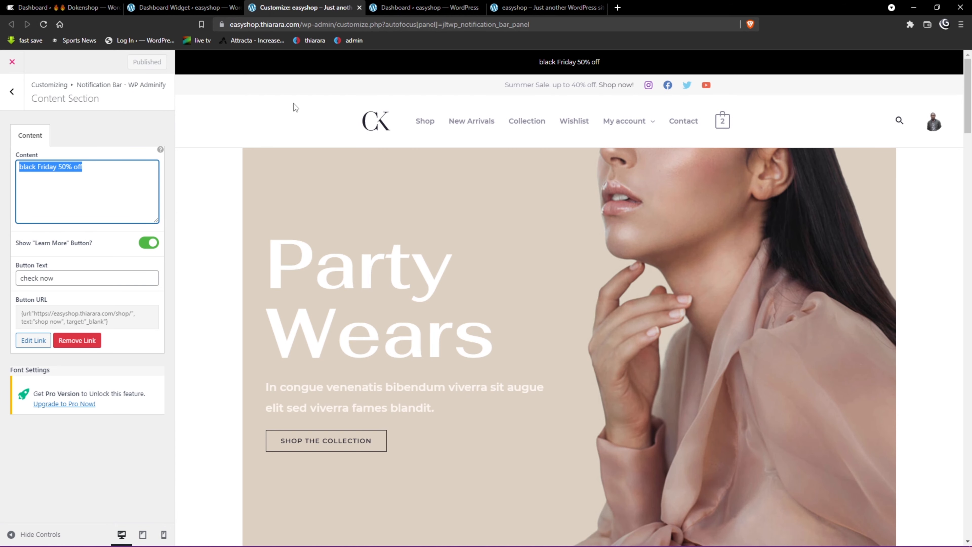
# Reload the easyshop storefront and view its address in a private browser window as a logged-out visitor.
pyautogui.click(544, 8)
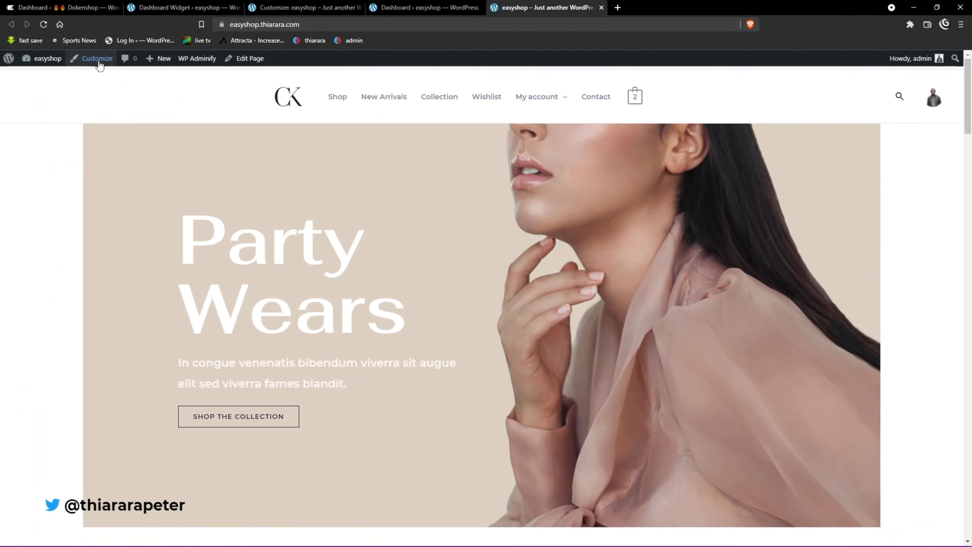
pyautogui.click(45, 24)
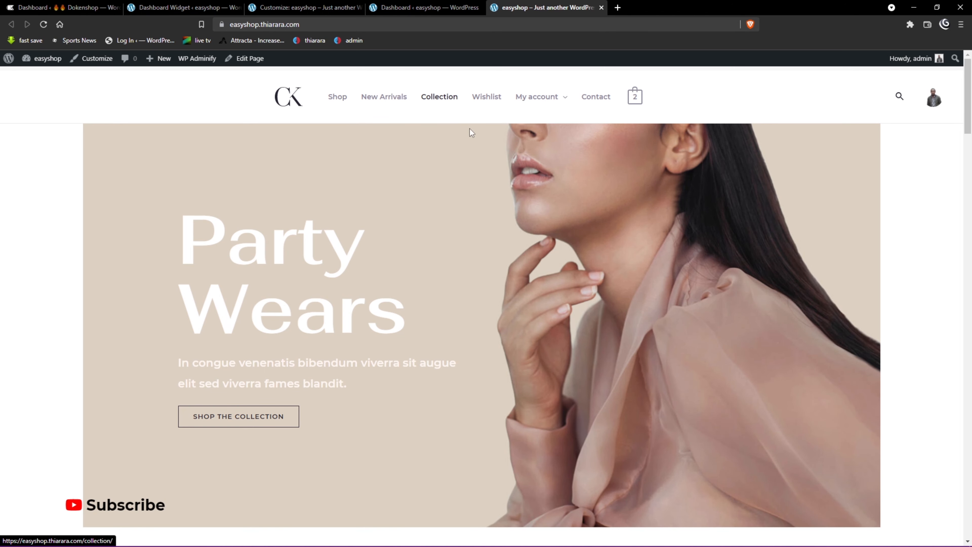
pyautogui.click(323, 22)
pyautogui.hotkey('ctrl', 'c')
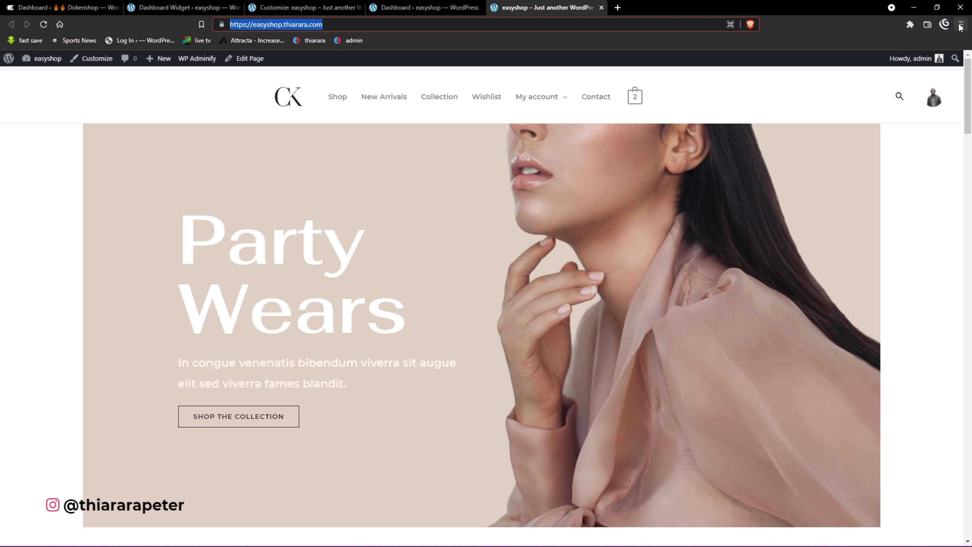
pyautogui.click(961, 26)
pyautogui.click(867, 62)
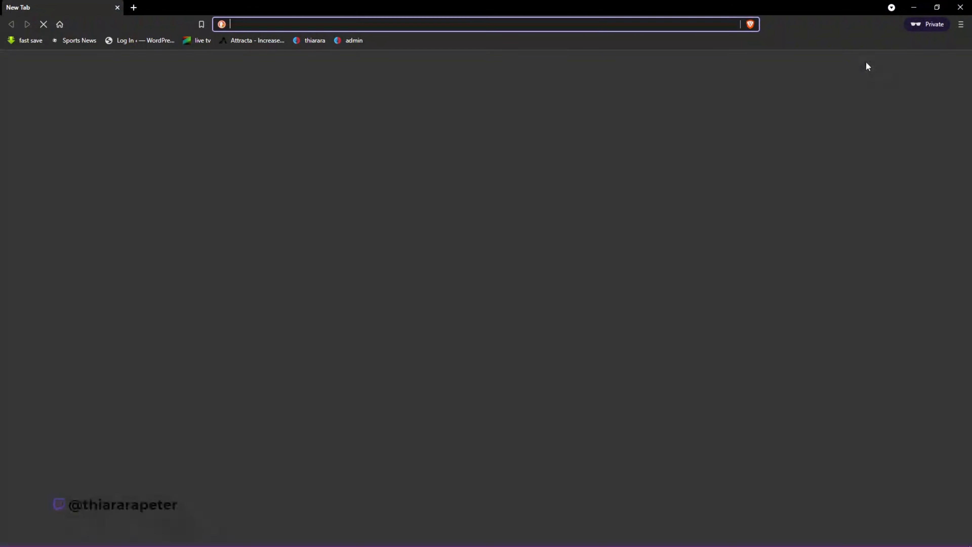
pyautogui.hotkey('ctrl', 'v')
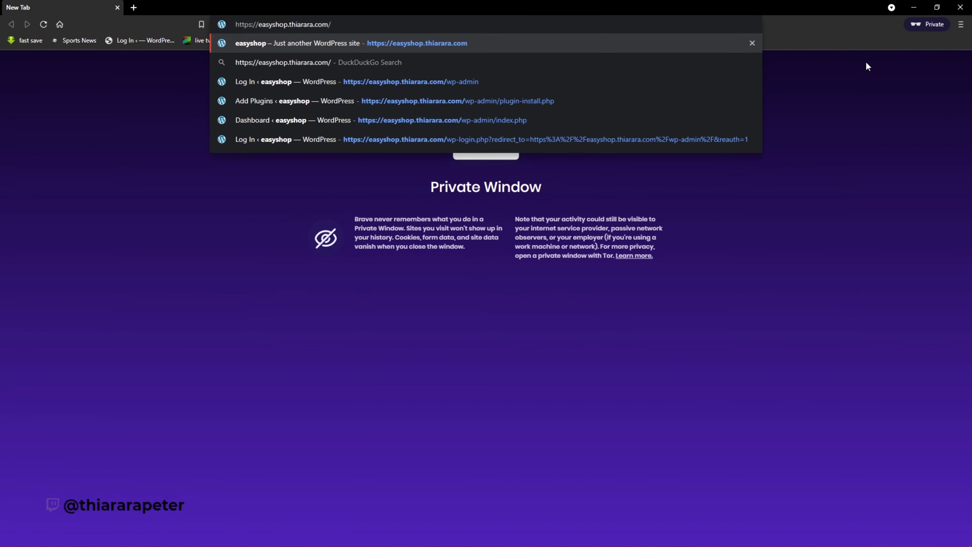
pyautogui.press('Return')
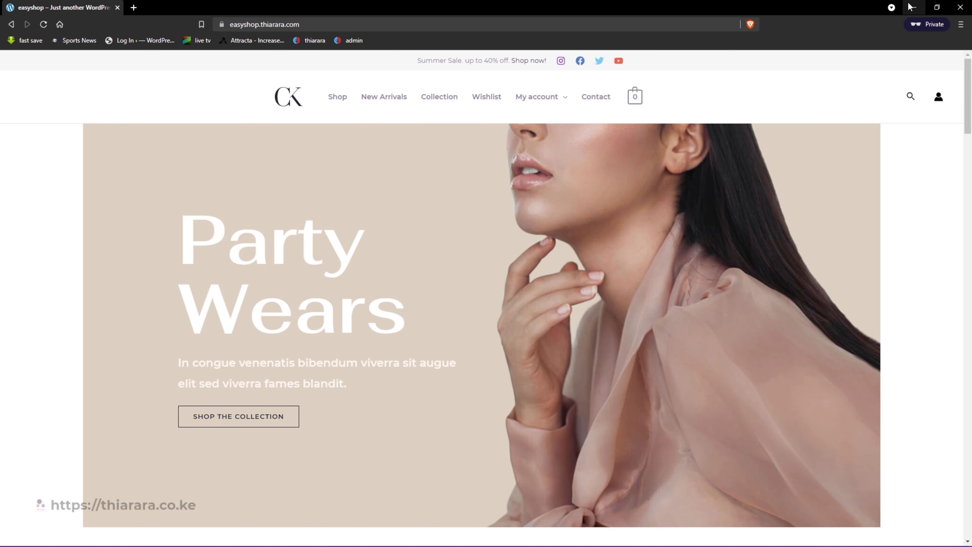
pyautogui.click(913, 6)
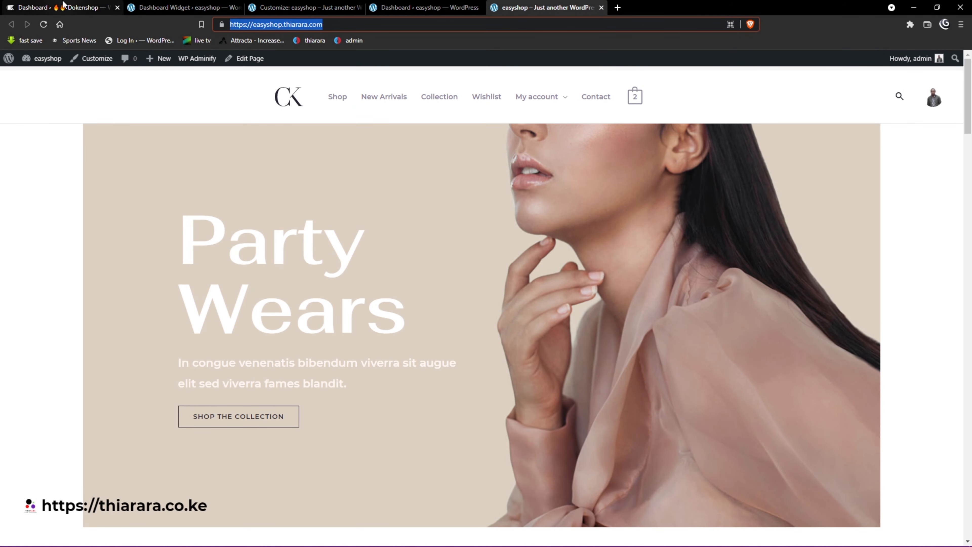
# Return to the Notification Bar customizer and check the message shown in the site preview.
pyautogui.click(409, 6)
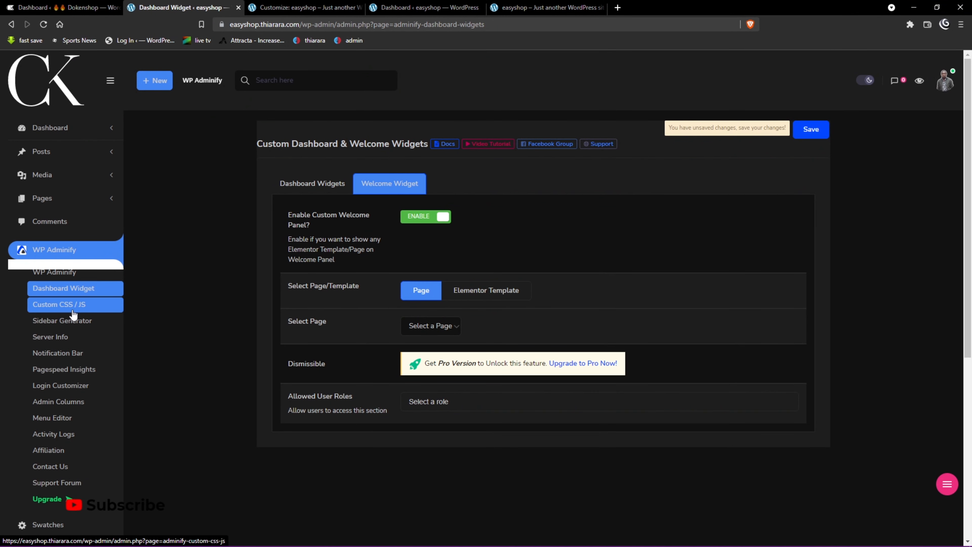
pyautogui.rightClick(68, 358)
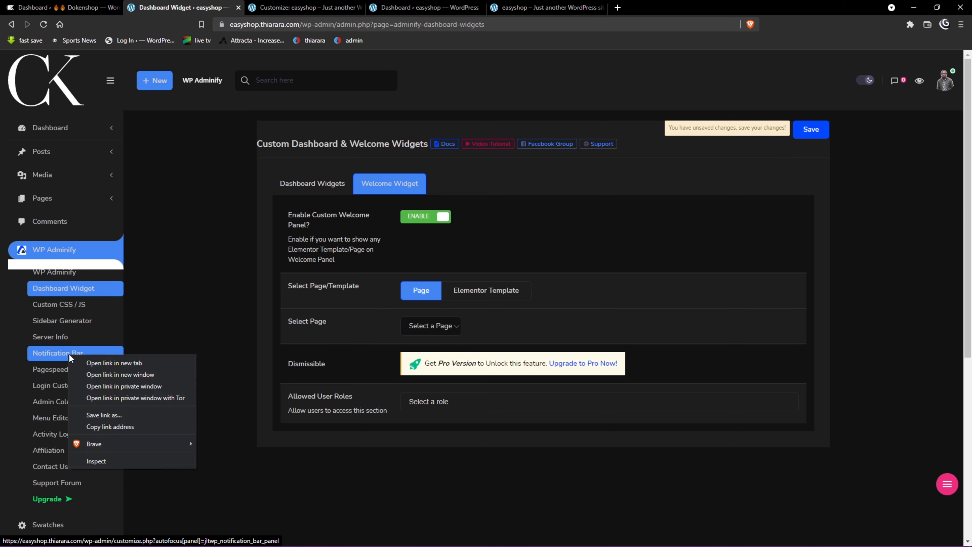
pyautogui.click(69, 354)
pyautogui.click(572, 84)
pyautogui.click(325, 3)
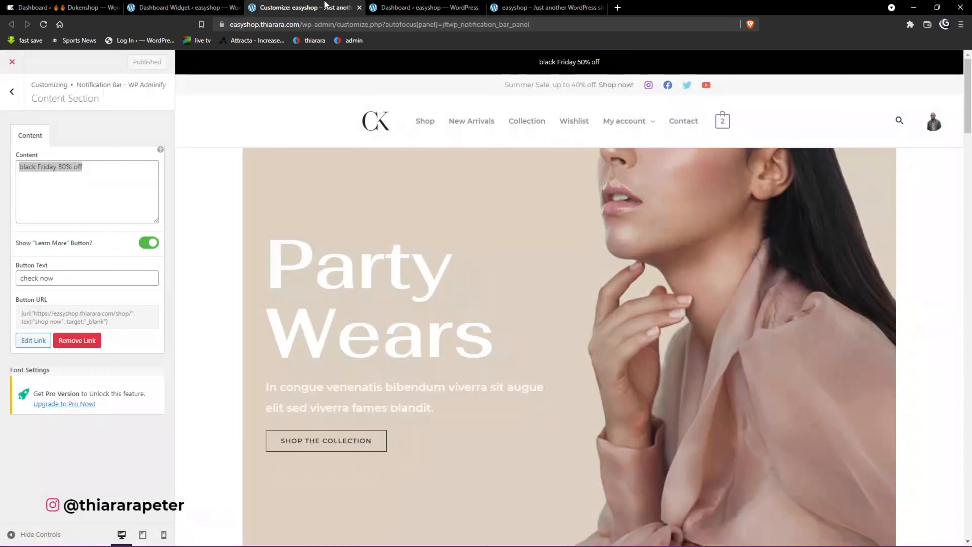
pyautogui.click(595, 61)
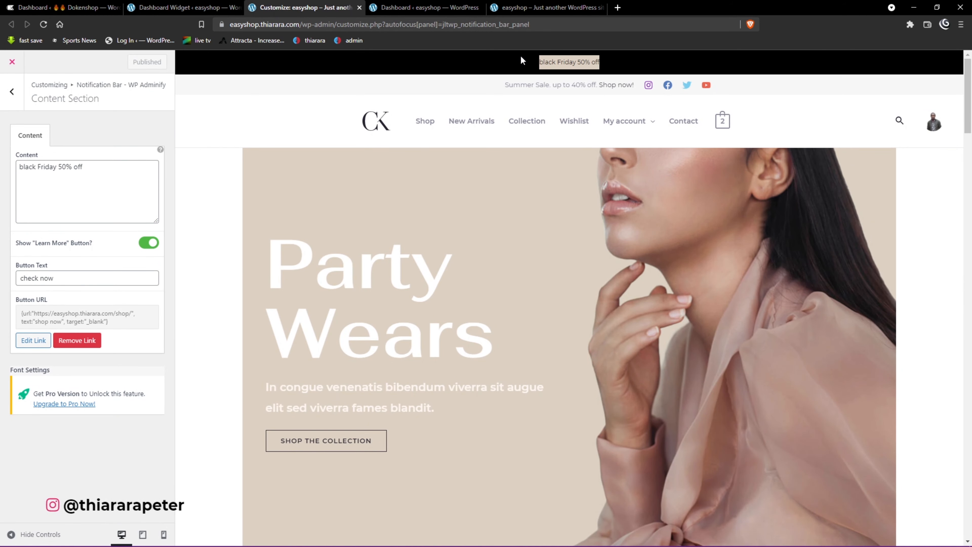
# Leave the Notification Bar settings and open the Templates section of Login Customizer - WP Adminify.
pyautogui.click(10, 93)
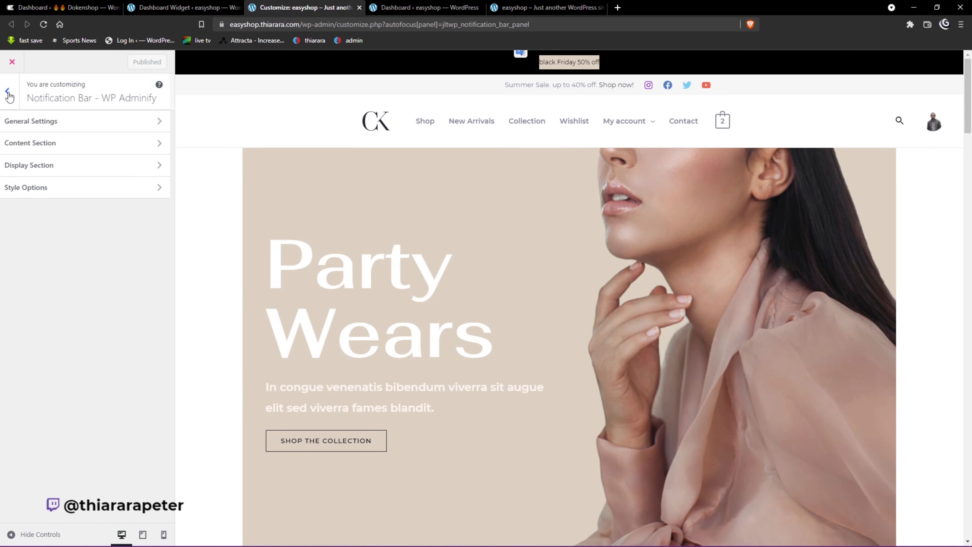
pyautogui.click(421, 8)
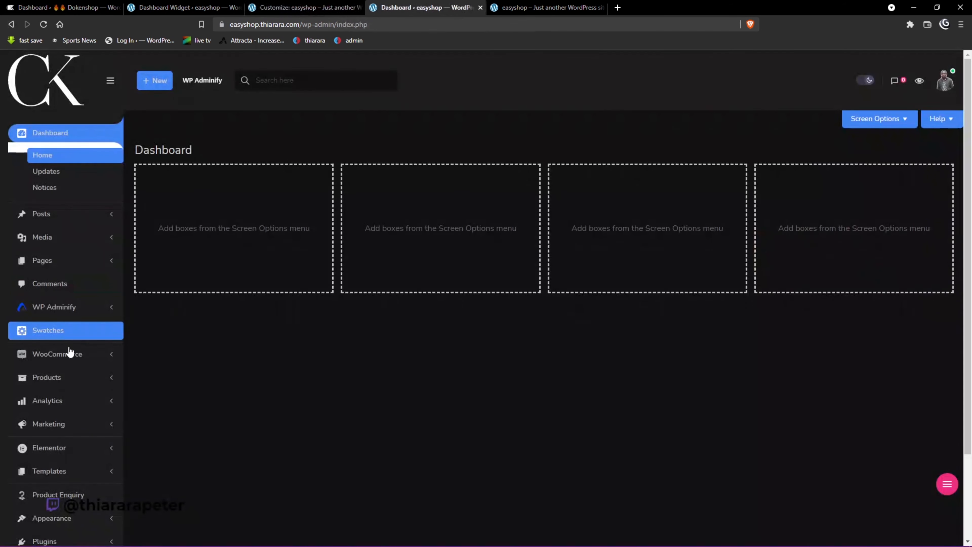
pyautogui.click(184, 7)
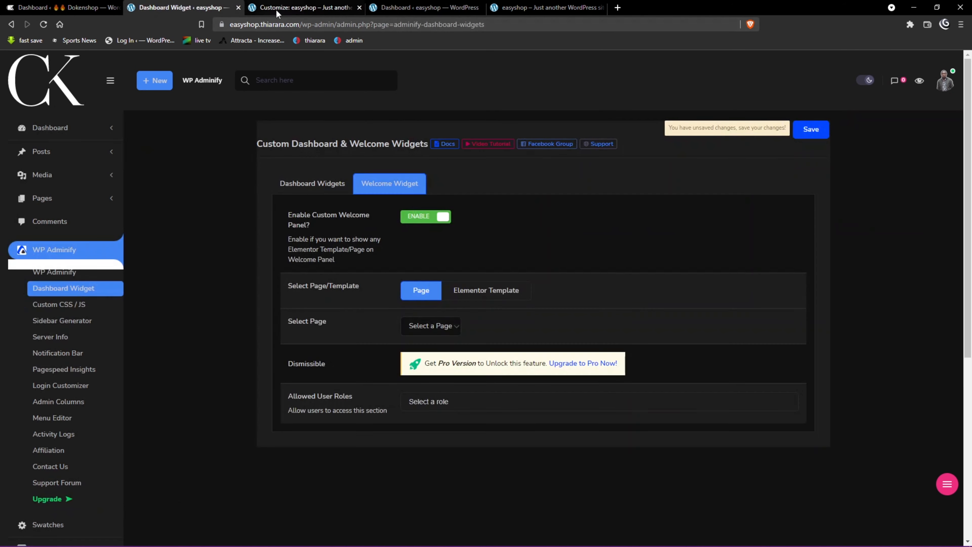
pyautogui.click(272, 11)
pyautogui.click(11, 92)
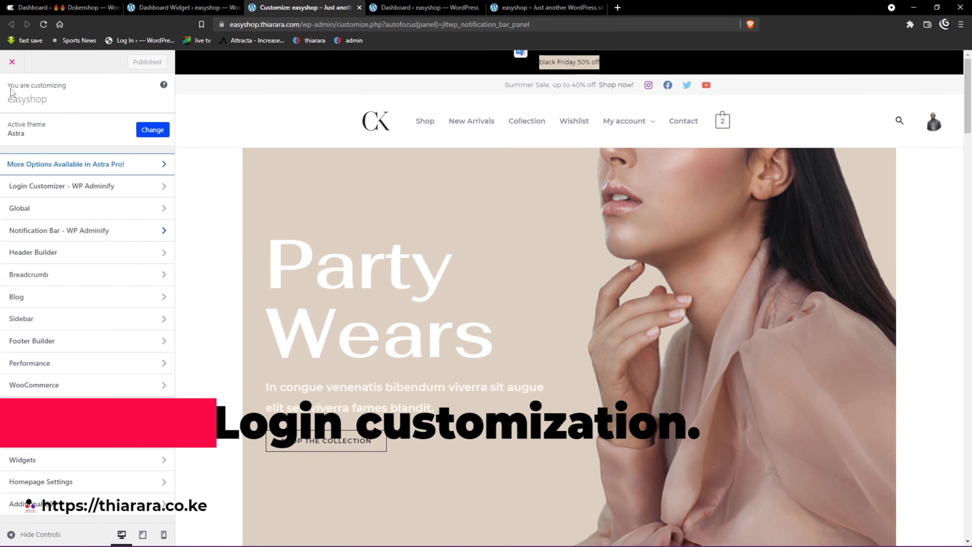
pyautogui.click(79, 187)
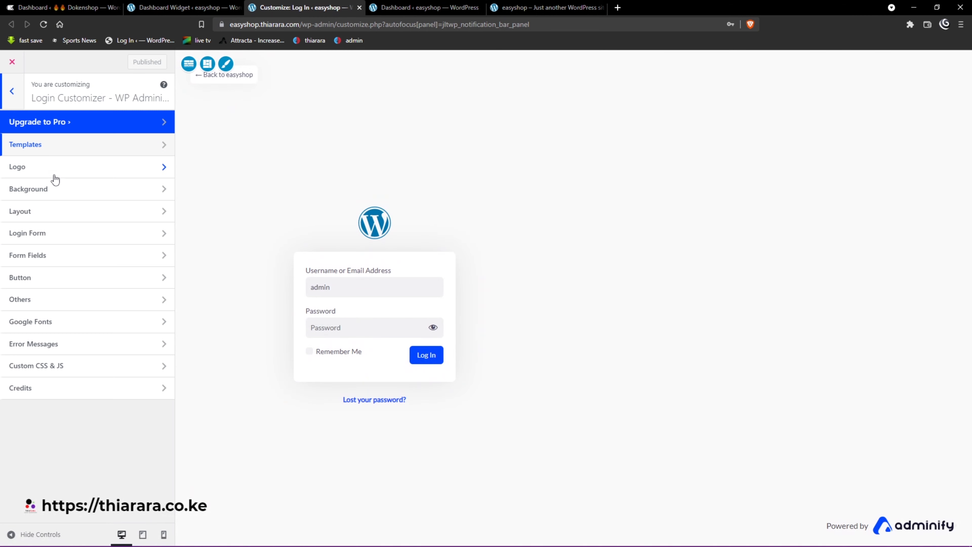
pyautogui.click(57, 144)
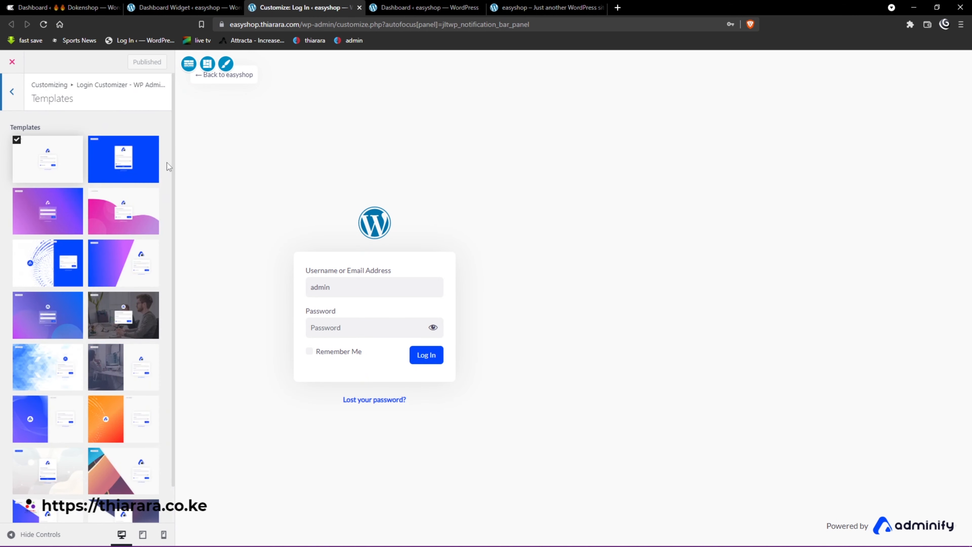
# Try the blue-and-white dotted and the purple gradient login page templates.
pyautogui.click(55, 267)
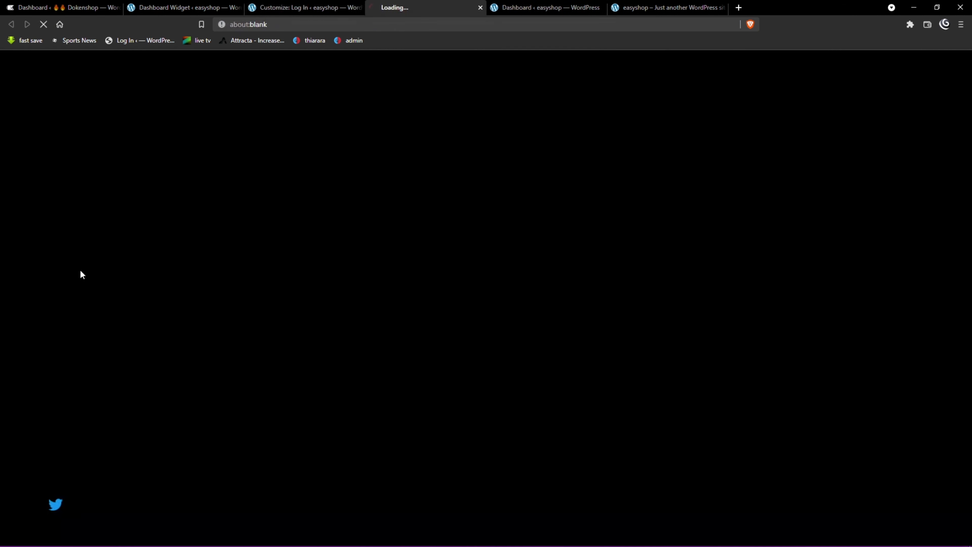
pyautogui.click(481, 7)
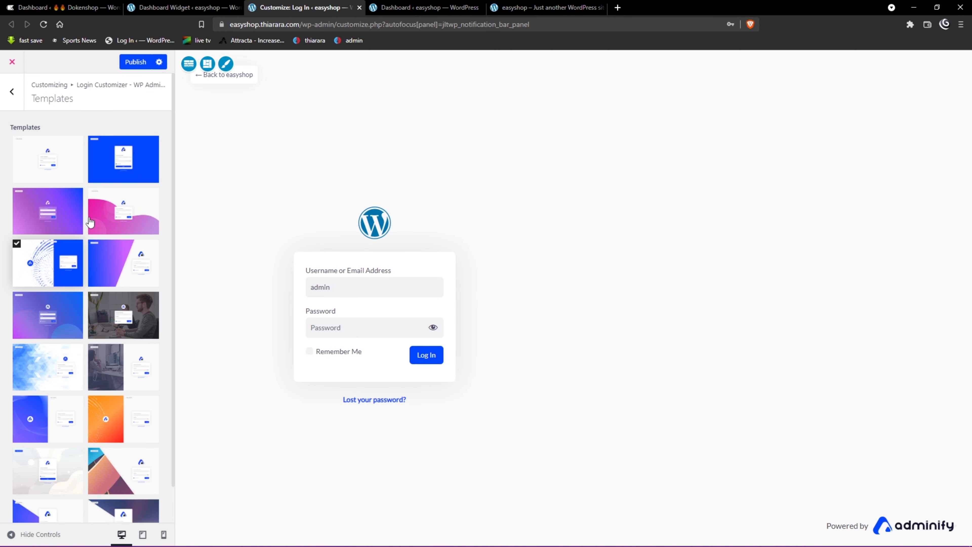
pyautogui.moveTo(59, 321)
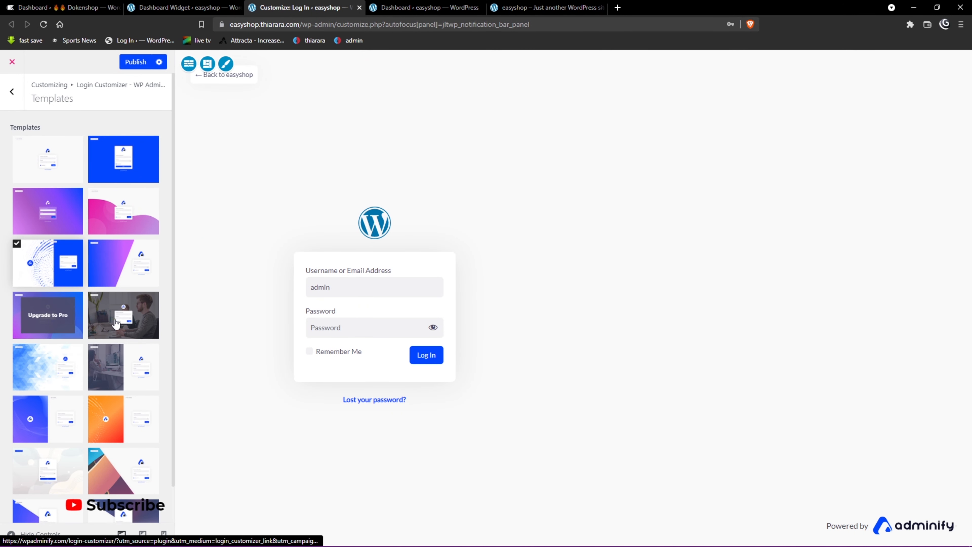
pyautogui.click(62, 204)
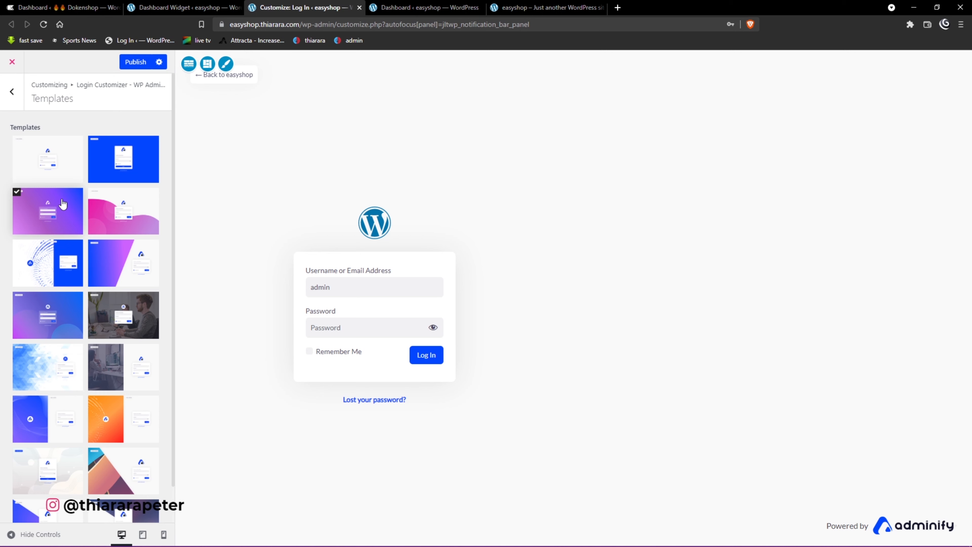
# Select the pink wave login page template and publish the change.
pyautogui.click(139, 220)
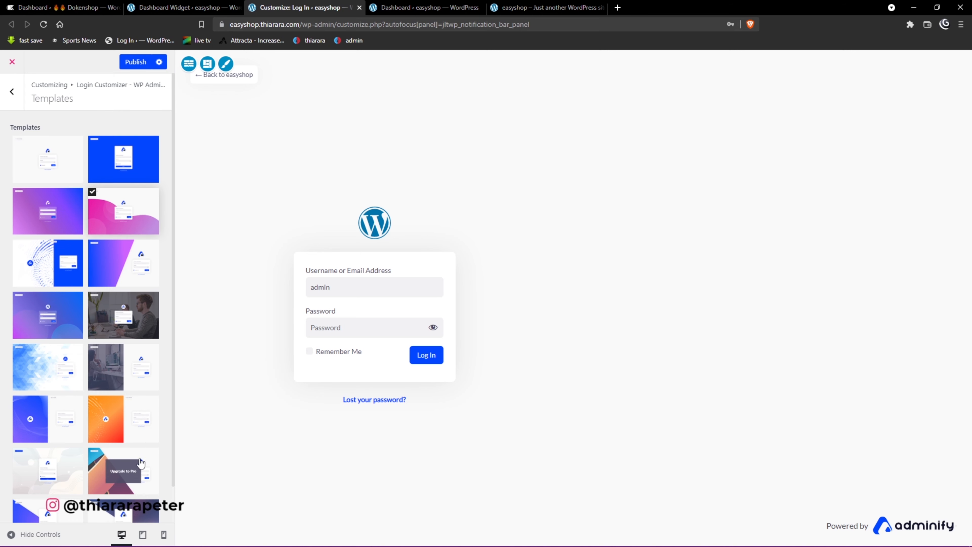
pyautogui.click(131, 63)
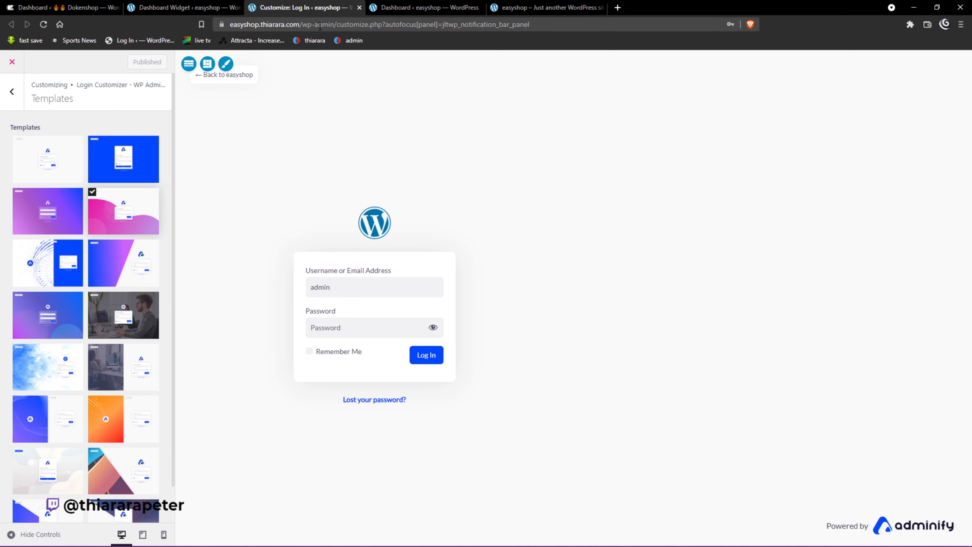
# View the easyshop wp-admin login page in a private browser window, then return to the Login Customizer.
pyautogui.click(336, 24)
pyautogui.moveTo(351, 24); pyautogui.dragTo(191, 27)
pyautogui.hotkey('ctrl', 'c')
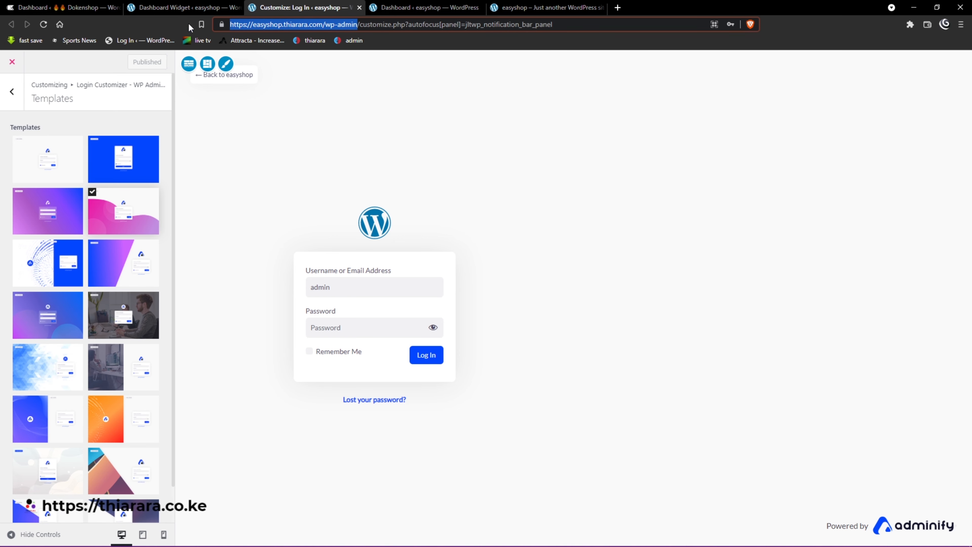
pyautogui.click(961, 24)
pyautogui.click(868, 64)
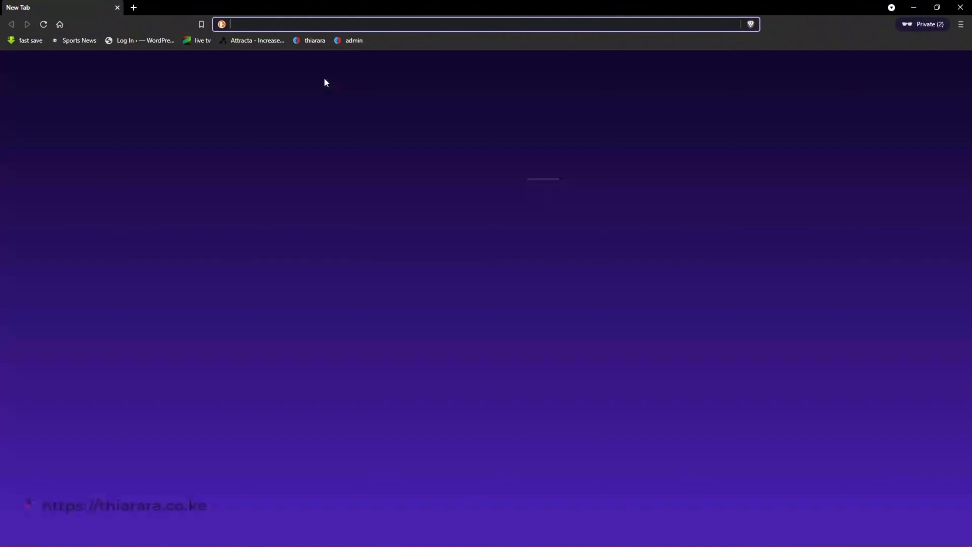
pyautogui.hotkey('ctrl', 'v')
pyautogui.press('Return')
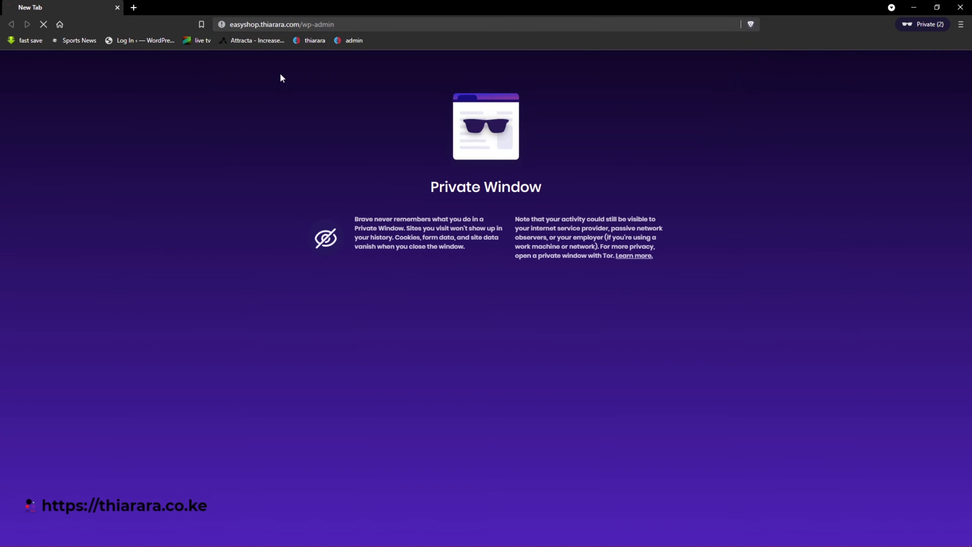
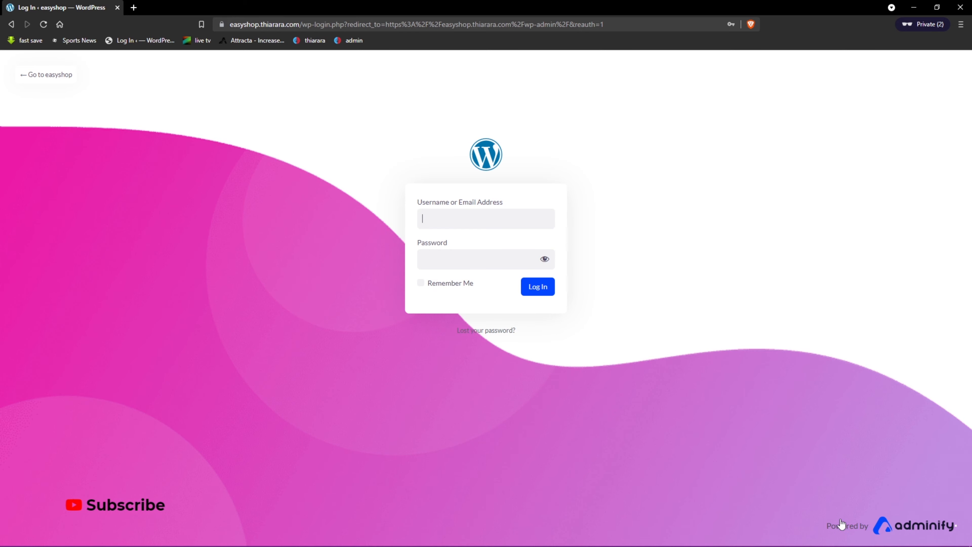
pyautogui.moveTo(303, 5); pyautogui.dragTo(391, 168)
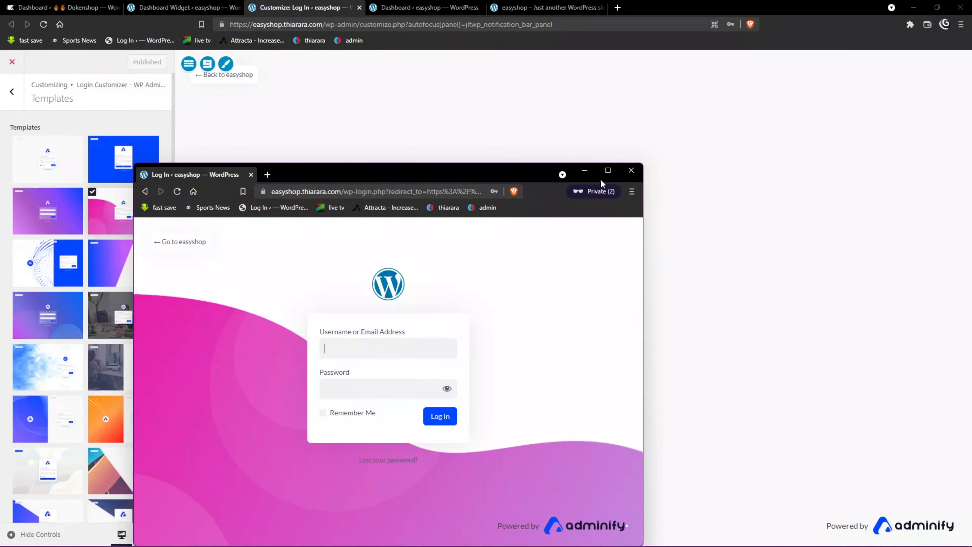
pyautogui.click(586, 172)
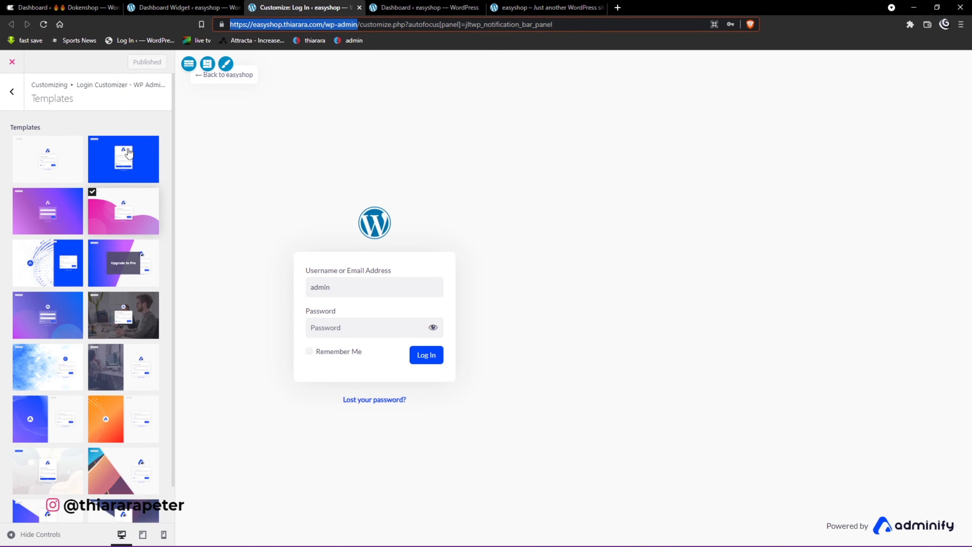
# Set the login page's logo image to site-logo.svg from the media library.
pyautogui.click(22, 98)
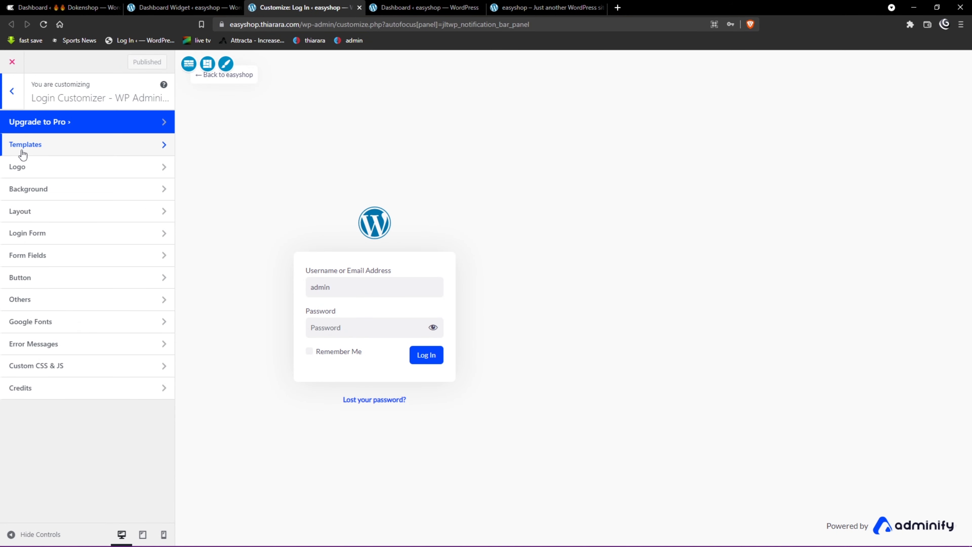
pyautogui.click(33, 167)
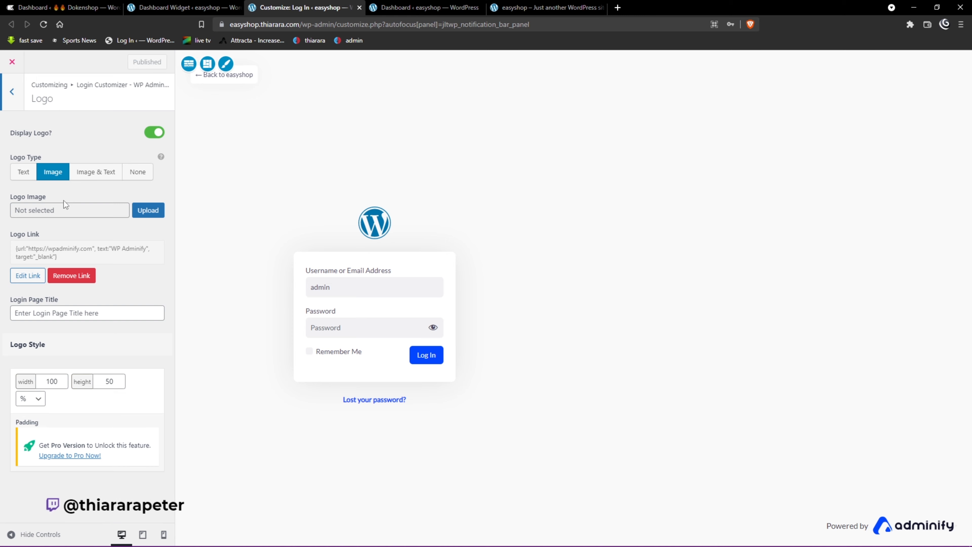
pyautogui.click(149, 212)
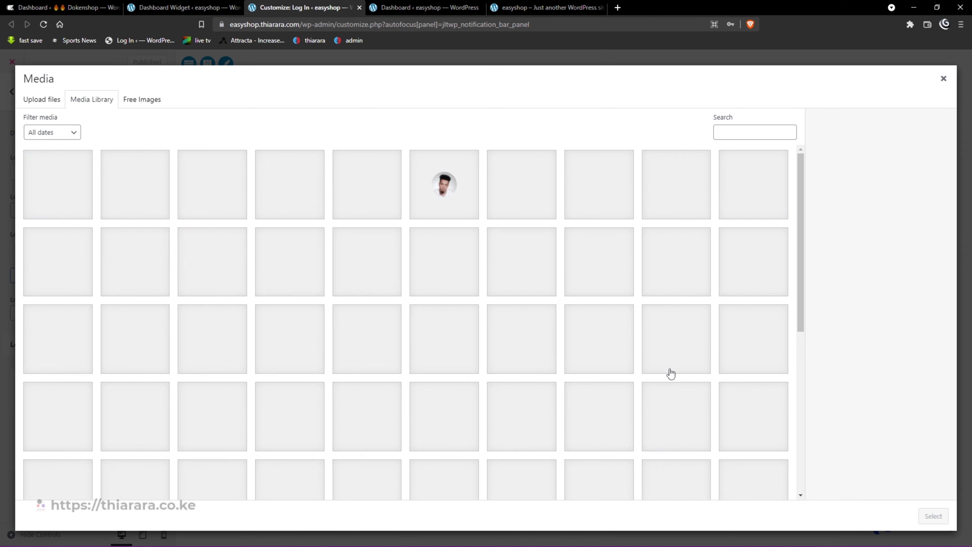
pyautogui.scroll(-3, 648, 396)
pyautogui.scroll(-5, 648, 397)
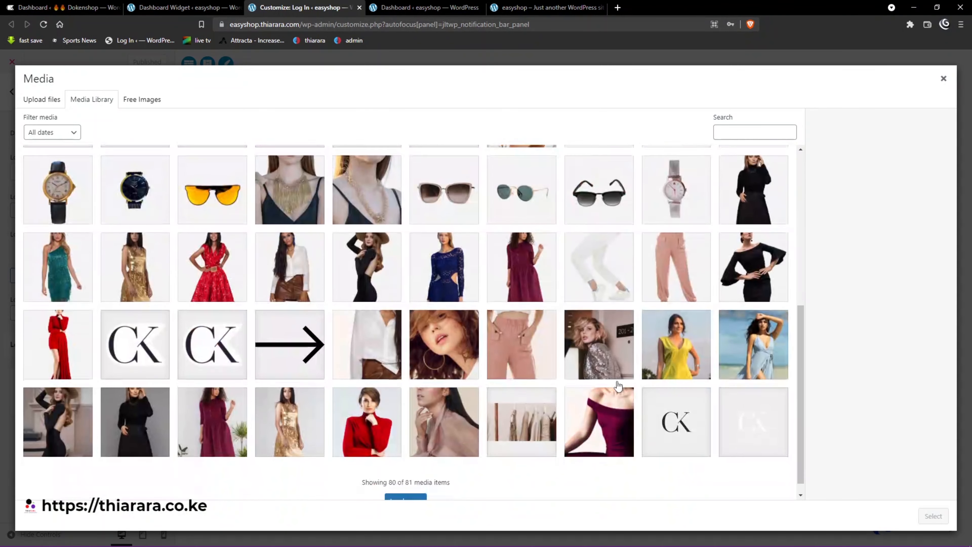
pyautogui.click(677, 408)
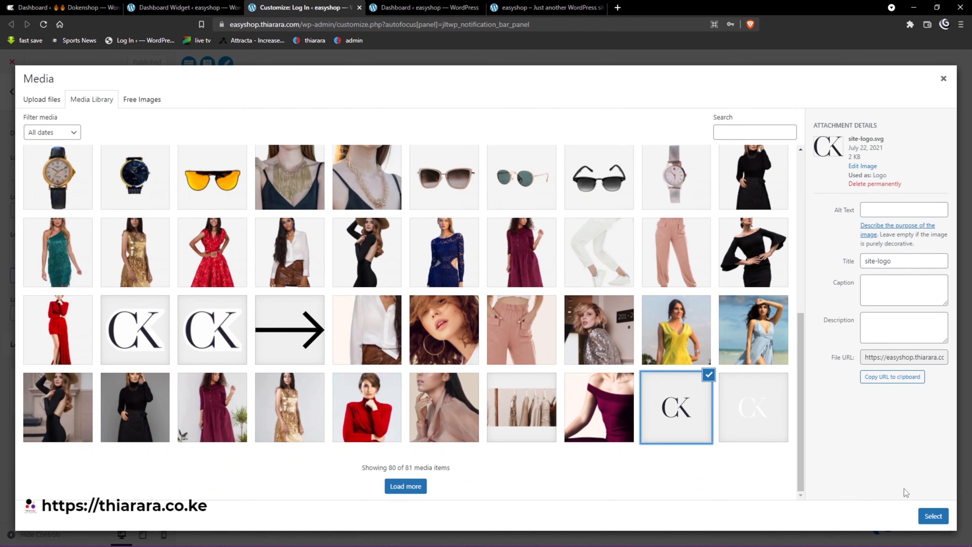
pyautogui.click(933, 516)
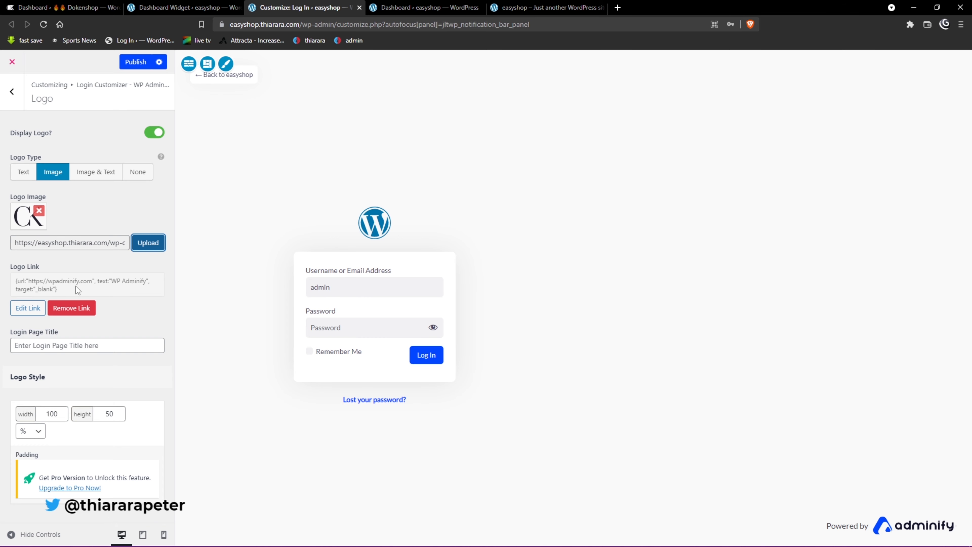
# Set the login logo link's URL and link text to # and publish the change.
pyautogui.click(27, 307)
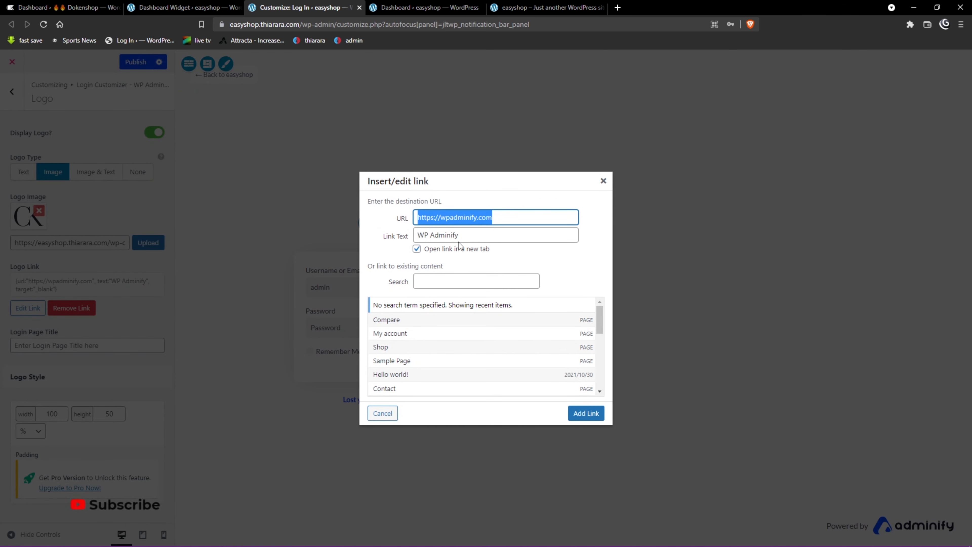
pyautogui.write('#')
pyautogui.press('Tab')
pyautogui.press('BackSpace')
pyautogui.write('#')
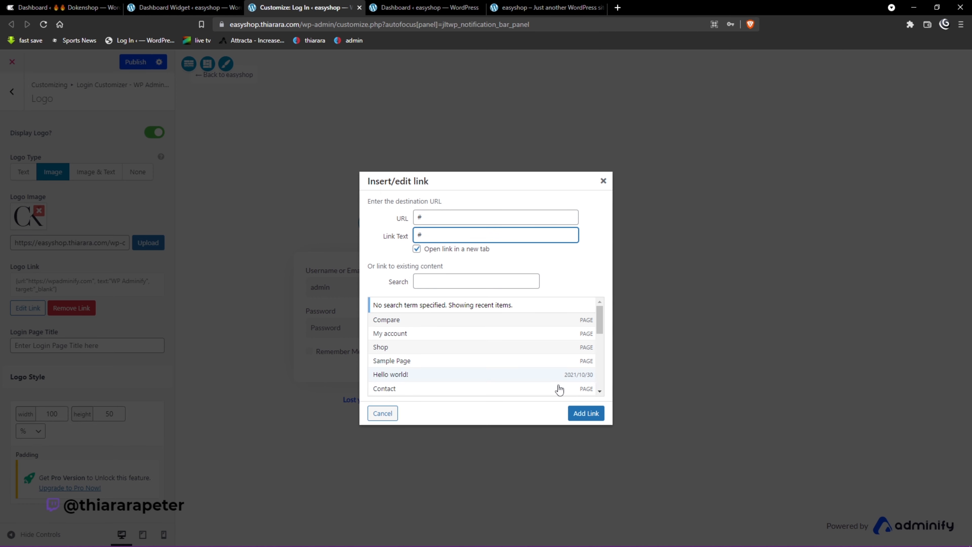
pyautogui.click(587, 414)
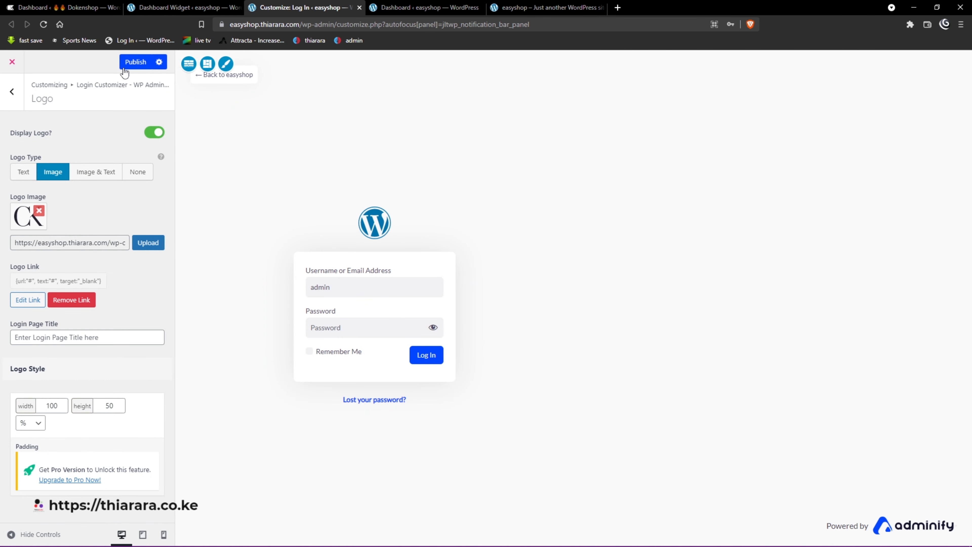
pyautogui.click(136, 62)
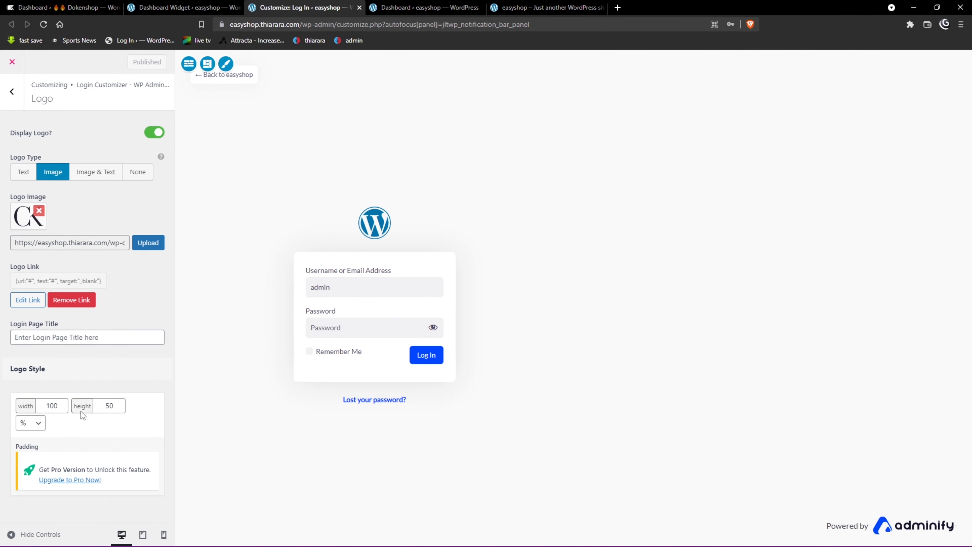
# Examine the login page's Background options for color, gradient, video and slideshow, including the background color picker.
pyautogui.click(12, 91)
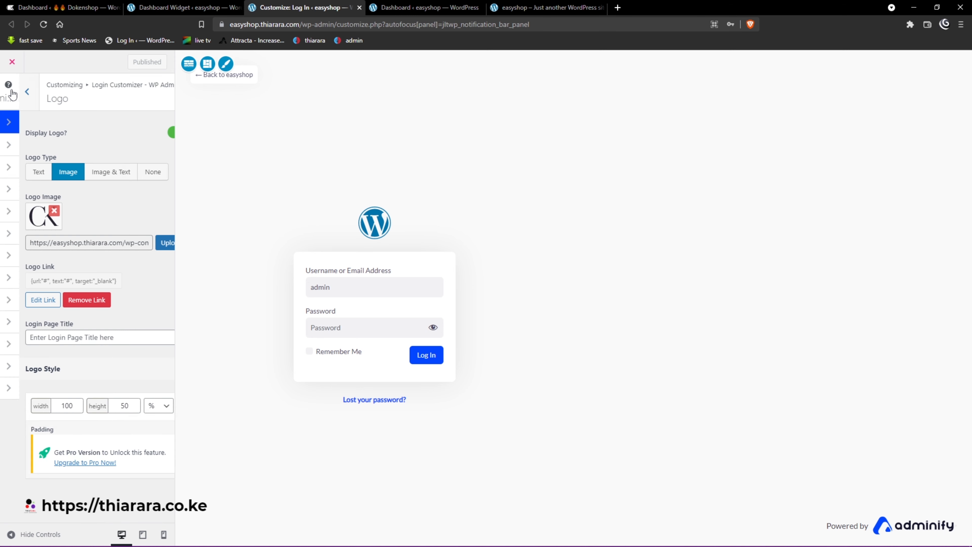
pyautogui.click(83, 192)
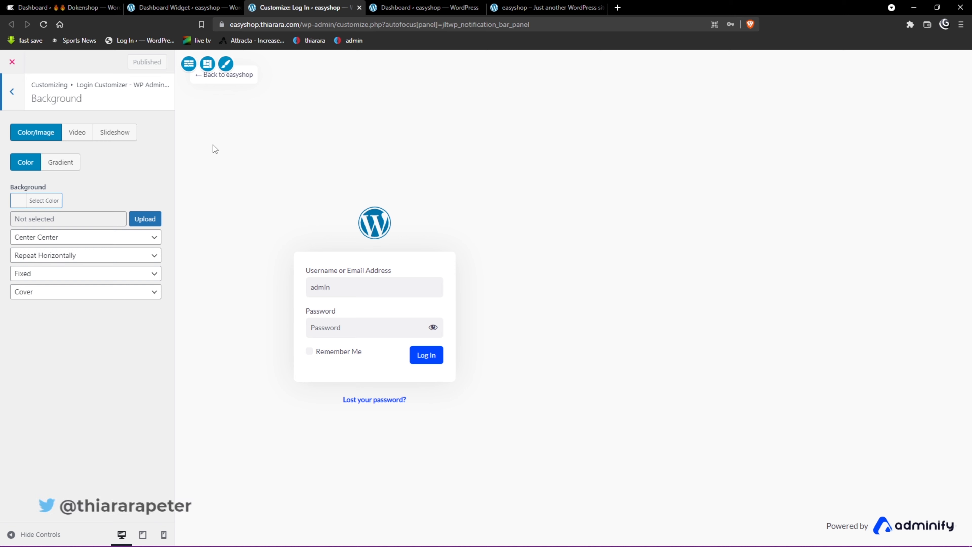
pyautogui.click(74, 132)
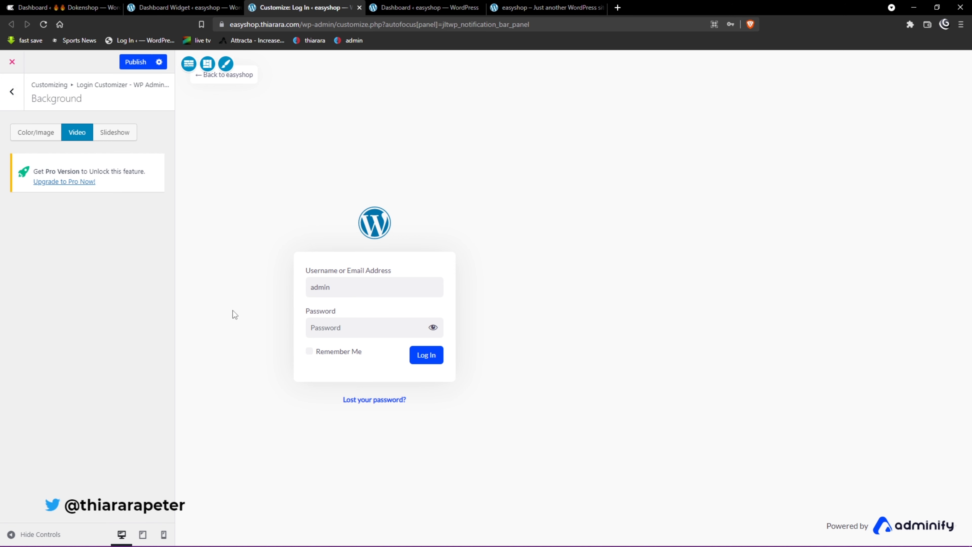
pyautogui.click(130, 135)
pyautogui.click(52, 135)
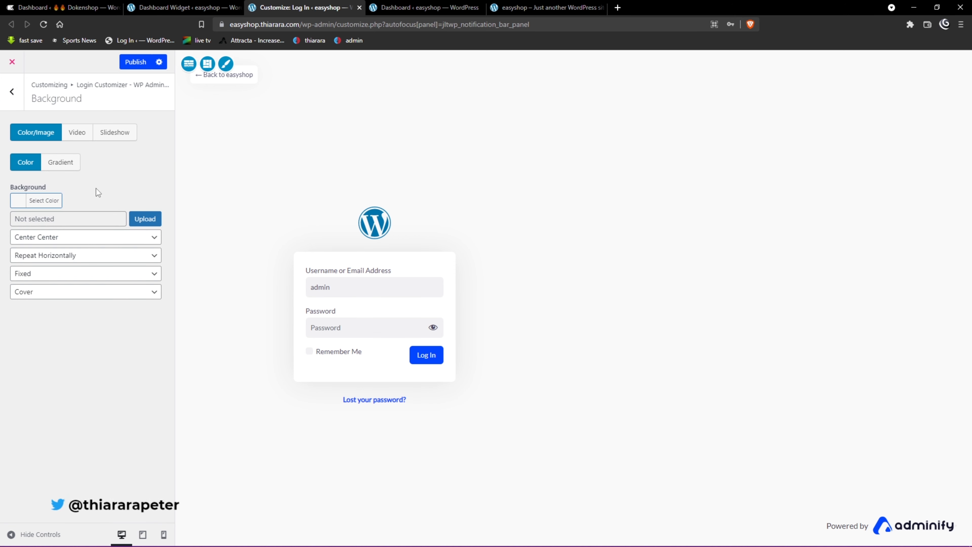
pyautogui.click(61, 162)
pyautogui.click(26, 162)
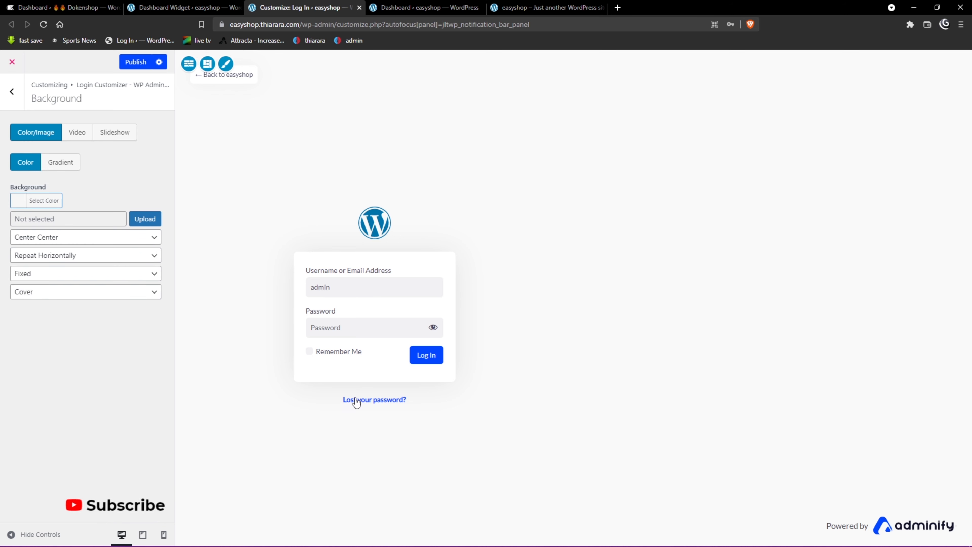
pyautogui.click(12, 203)
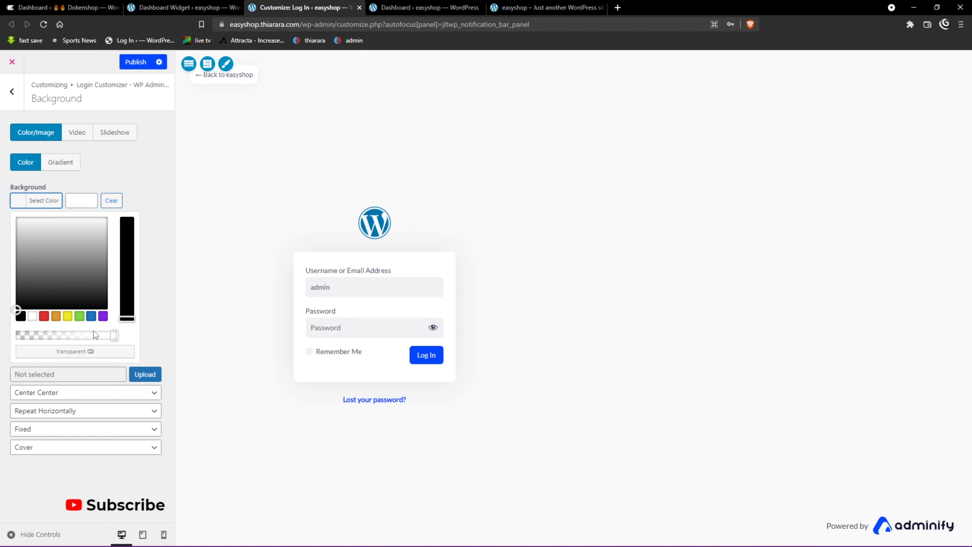
pyautogui.click(12, 91)
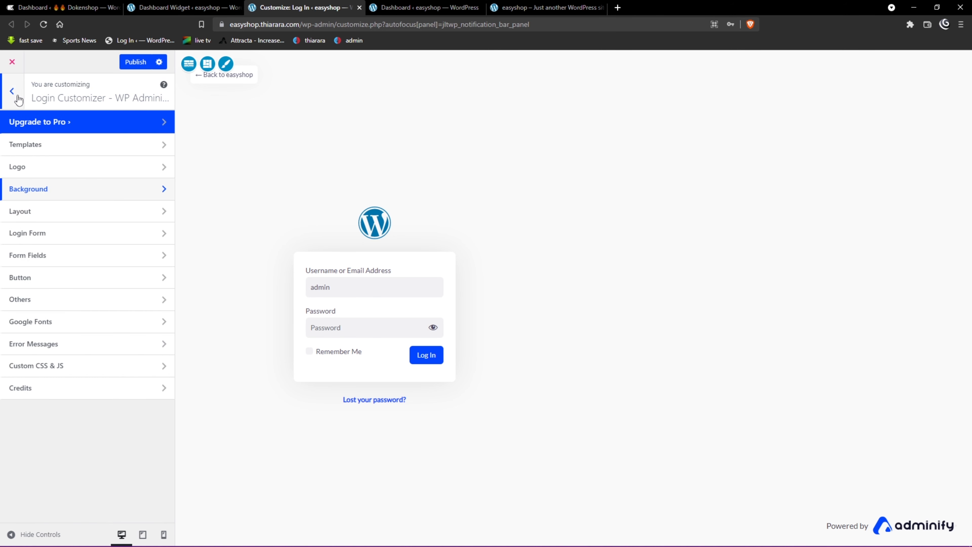
# Select the solid blue login page template and publish the change.
pyautogui.click(27, 149)
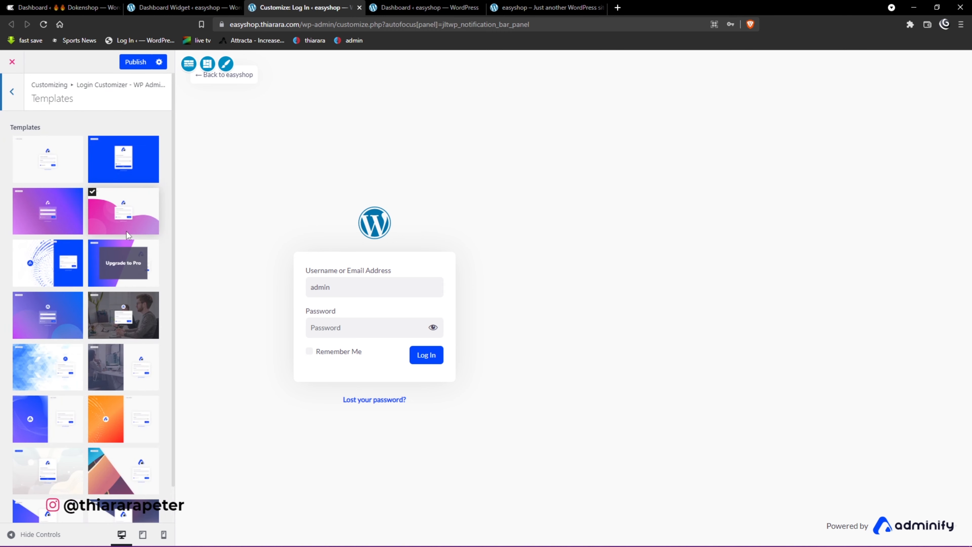
pyautogui.click(116, 165)
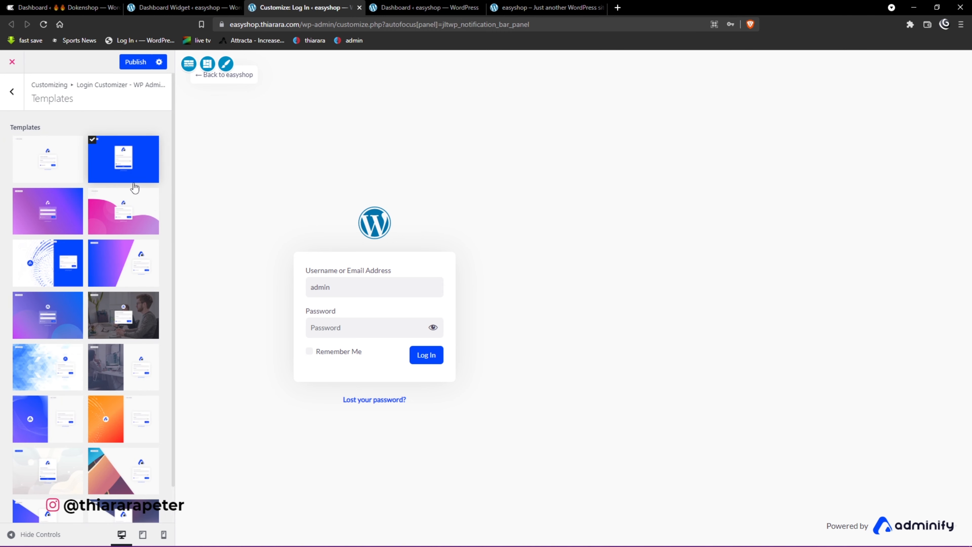
pyautogui.click(138, 64)
pyautogui.click(12, 91)
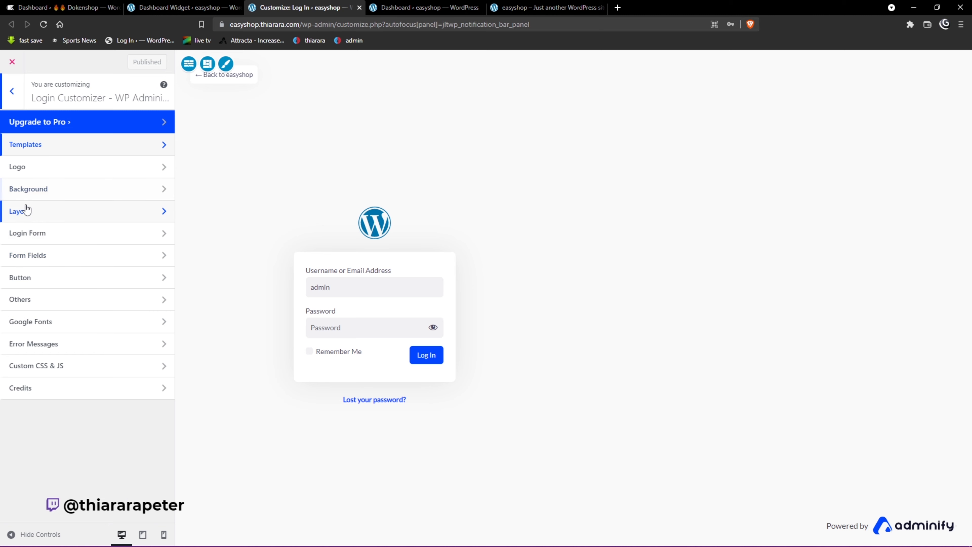
# Set the login page to the two-column layout with left horizontal alignment and publish it.
pyautogui.click(52, 211)
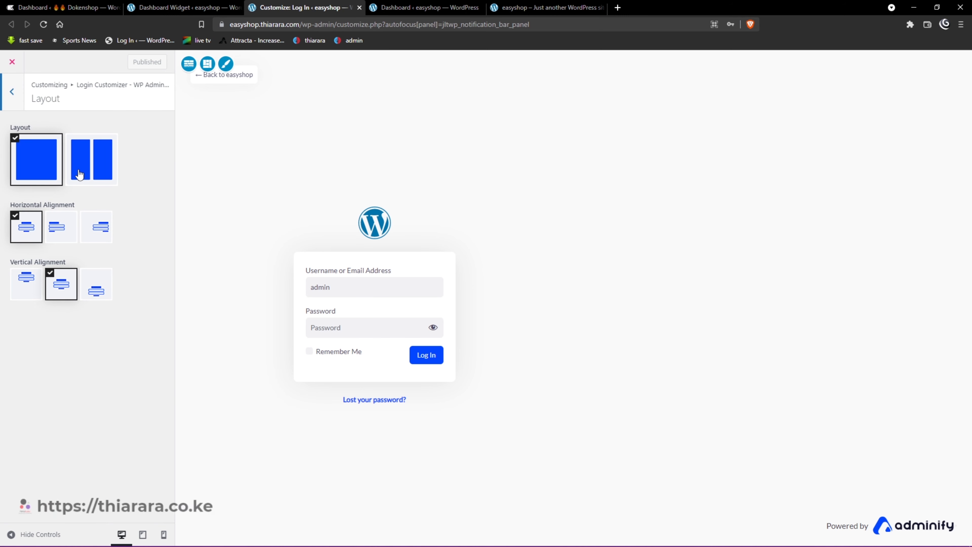
pyautogui.click(71, 174)
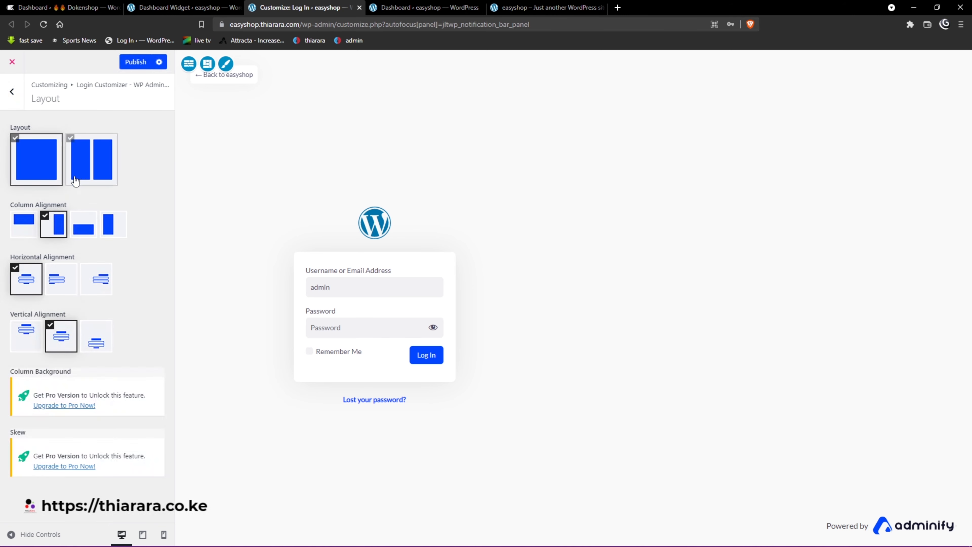
pyautogui.click(62, 277)
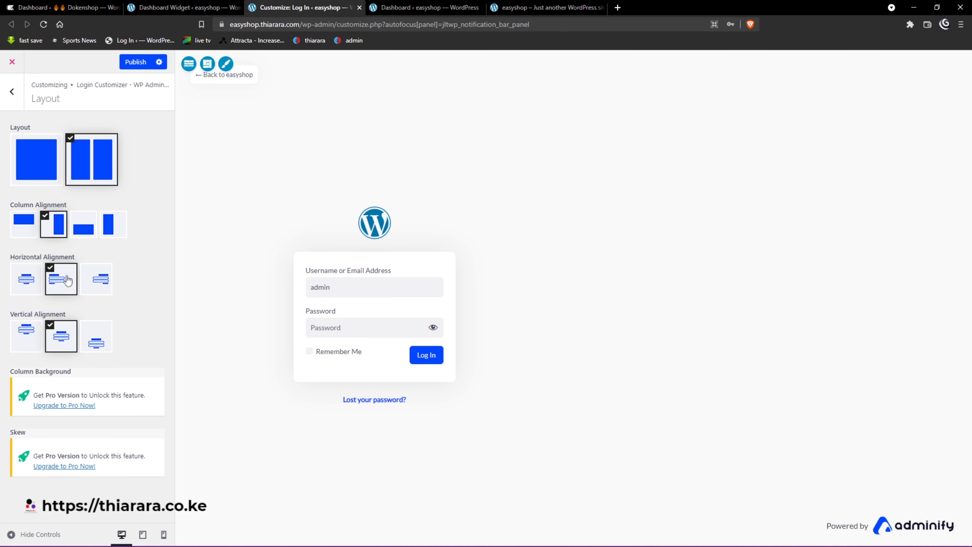
pyautogui.click(12, 92)
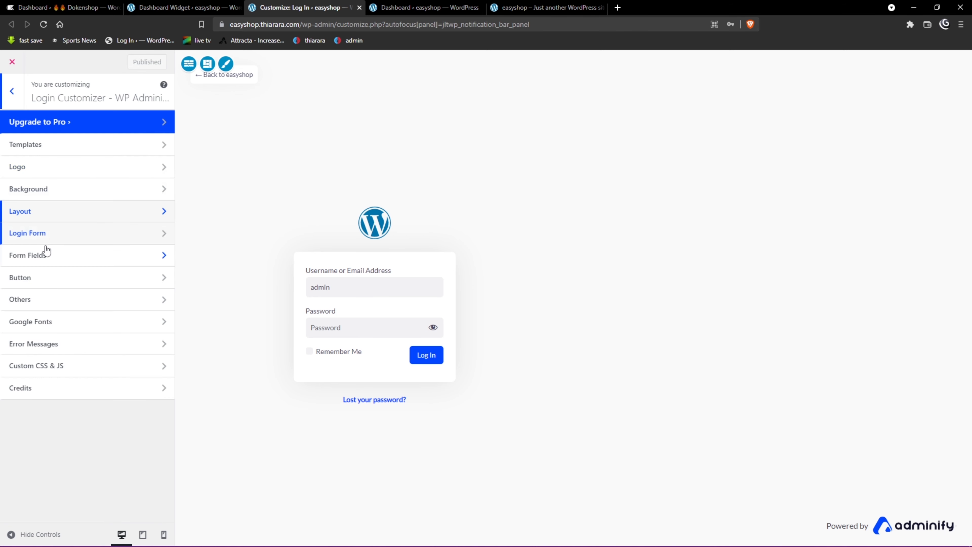
# Examine the Login Form settings for background, form width and height, margin, padding and border.
pyautogui.click(44, 235)
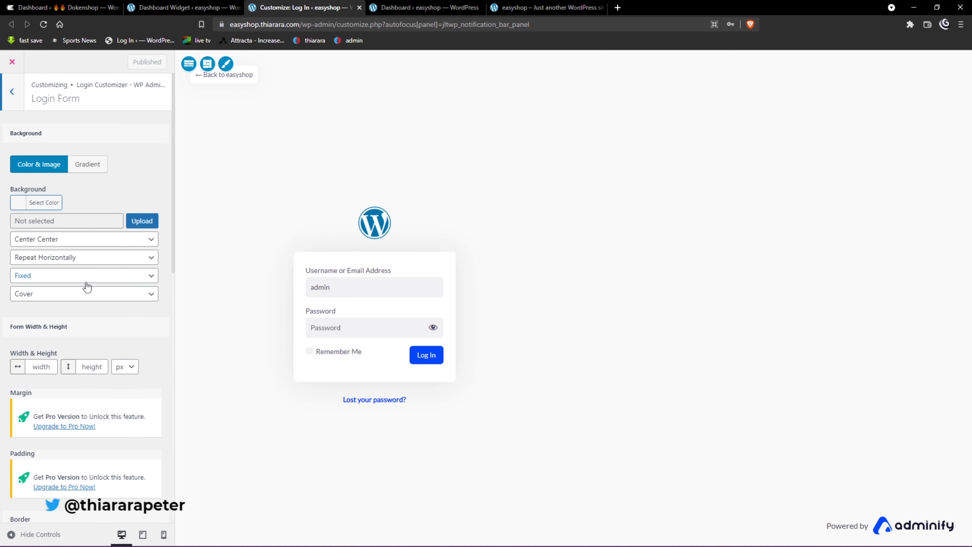
pyautogui.scroll(-2, 87, 287)
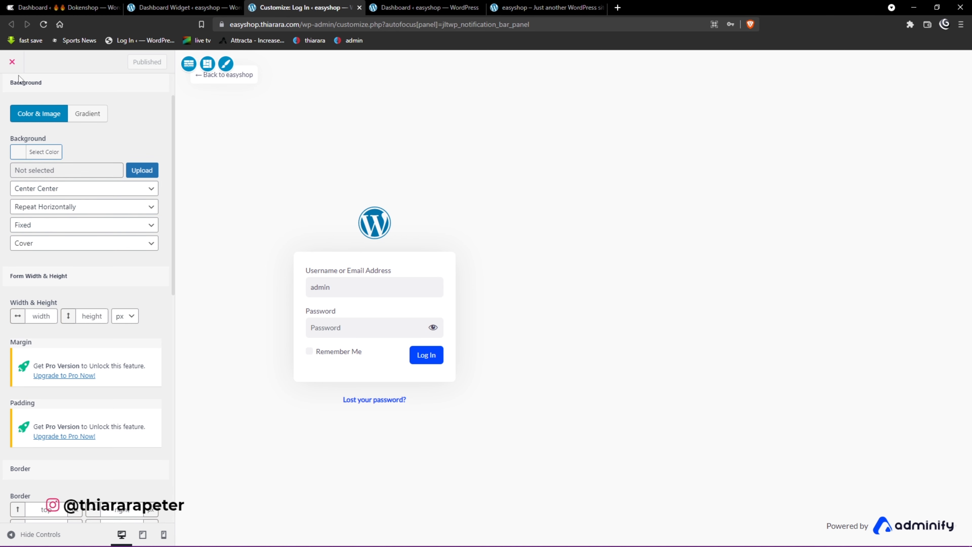
pyautogui.scroll(2, 29, 247)
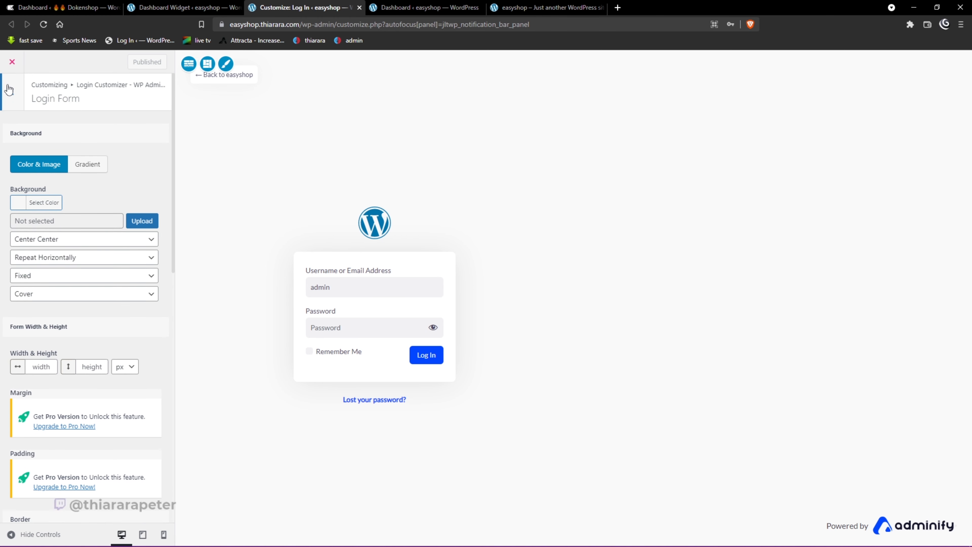
pyautogui.click(9, 89)
# Examine the Form Fields label, placeholder, style and advanced settings, including the username, password and login label texts.
pyautogui.click(35, 254)
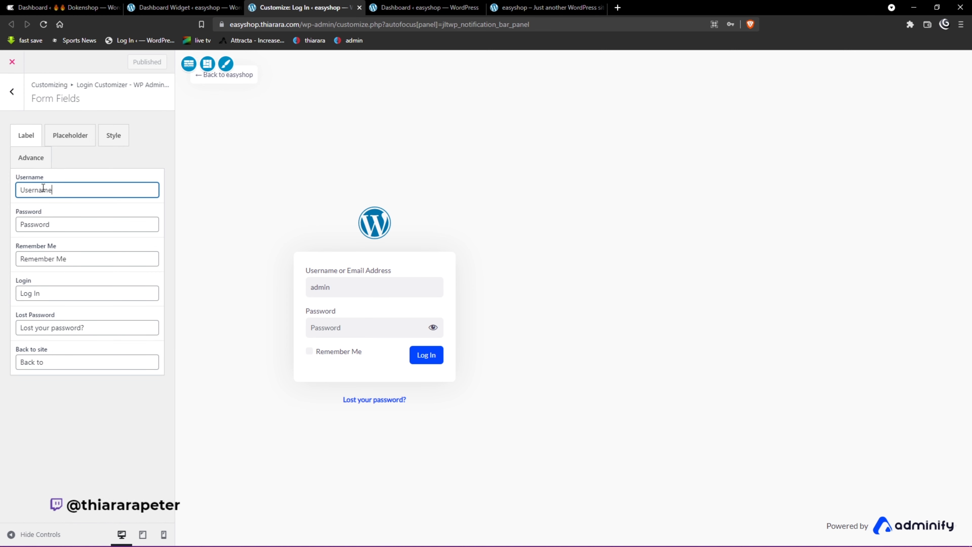
pyautogui.doubleClick(75, 191)
pyautogui.click(41, 158)
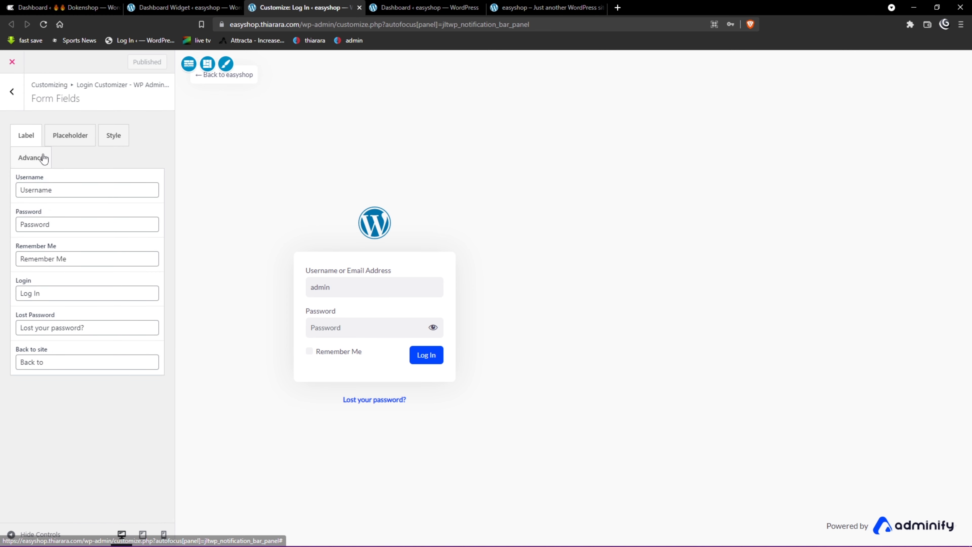
pyautogui.click(29, 141)
pyautogui.click(70, 136)
pyautogui.click(115, 148)
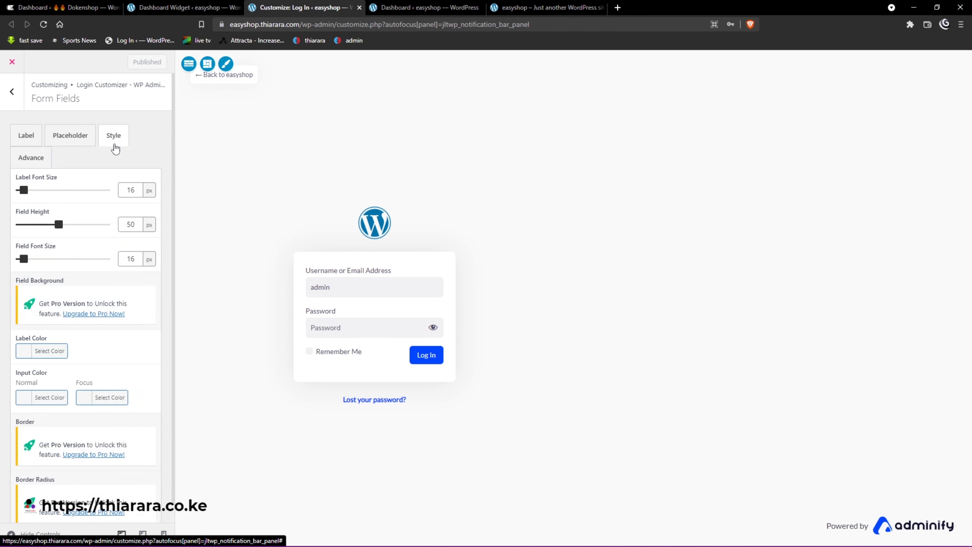
pyautogui.click(78, 140)
pyautogui.click(39, 140)
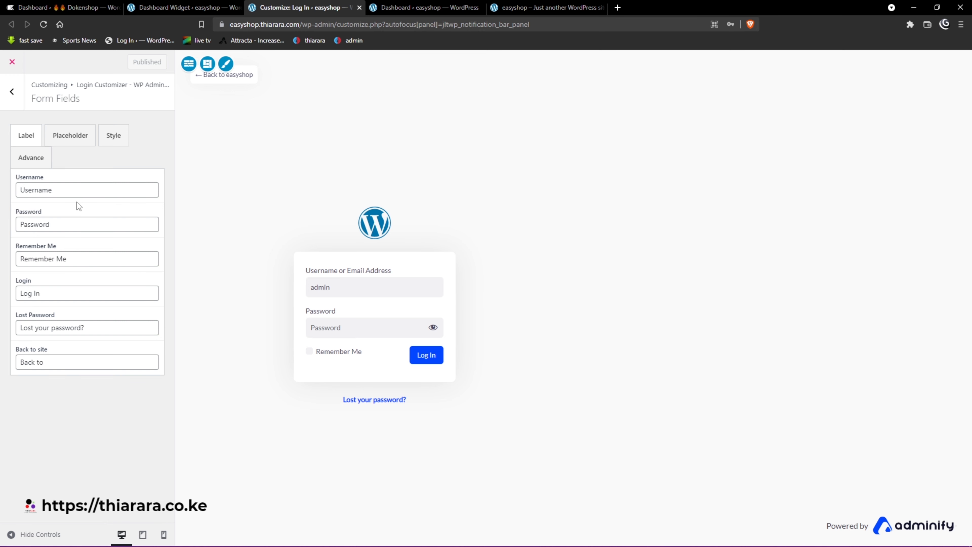
pyautogui.doubleClick(70, 191)
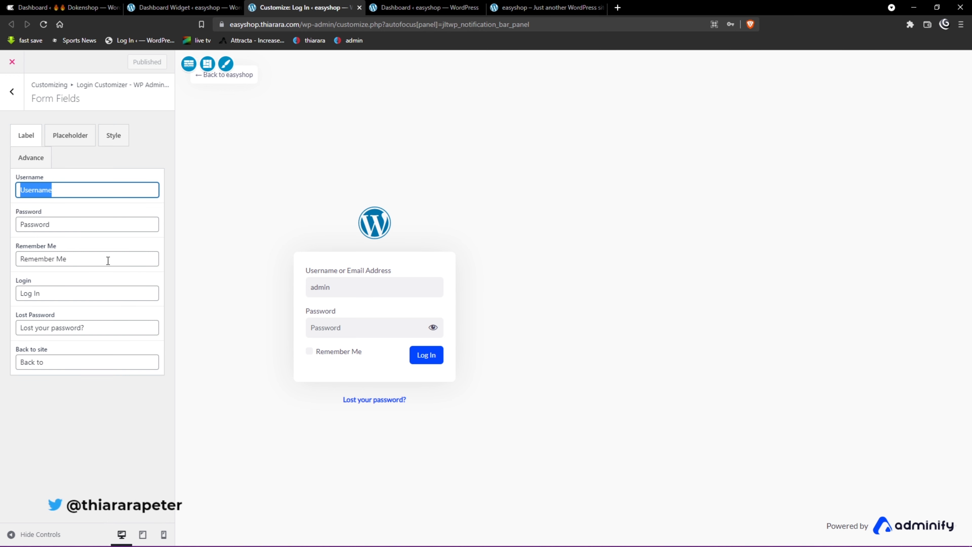
pyautogui.doubleClick(73, 225)
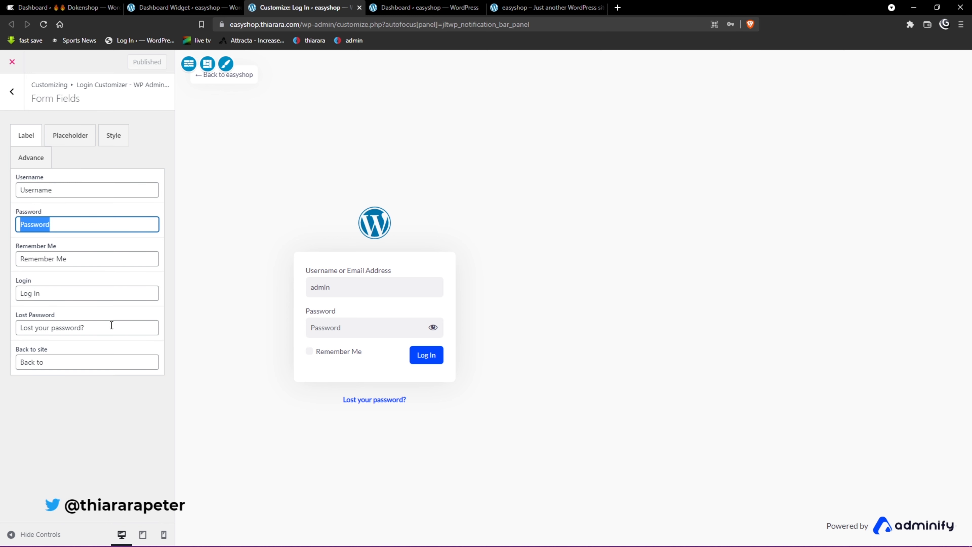
pyautogui.doubleClick(48, 293)
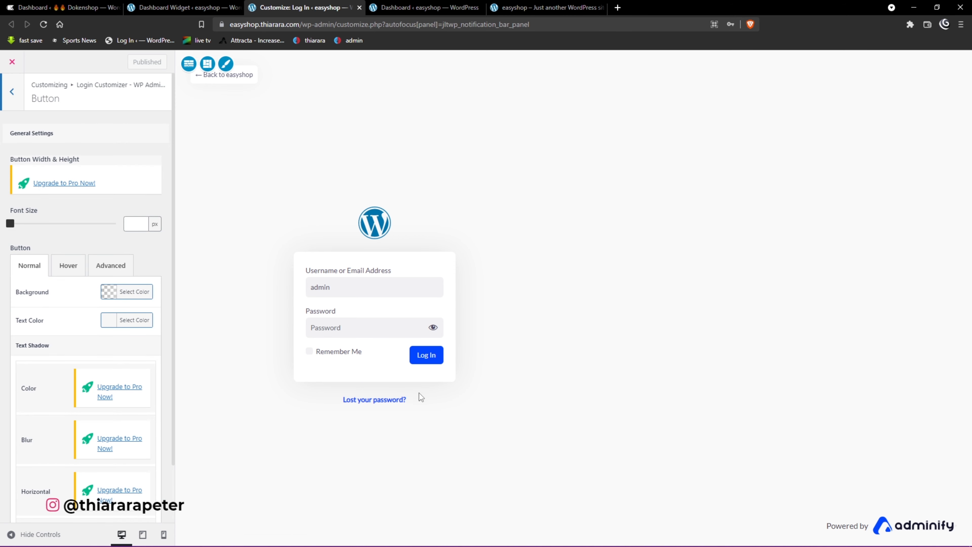
# Examine the login page's Others and Google Fonts settings, then return to the Login Customizer's section list.
pyautogui.press('Escape')
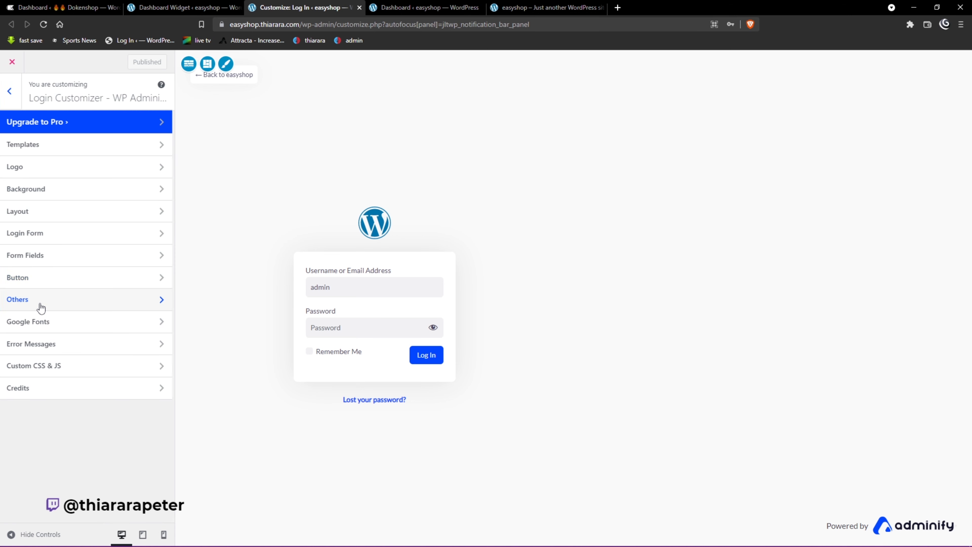
pyautogui.click(40, 301)
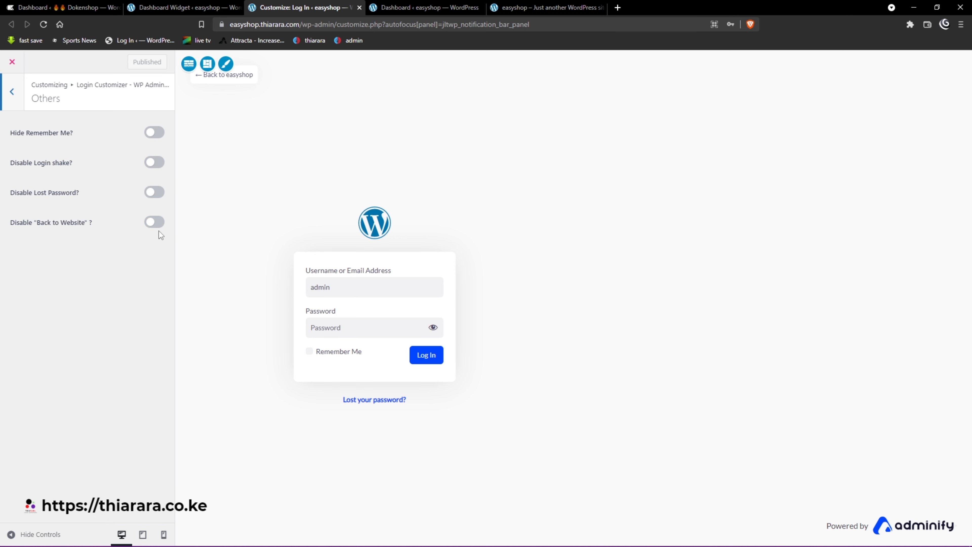
pyautogui.click(12, 91)
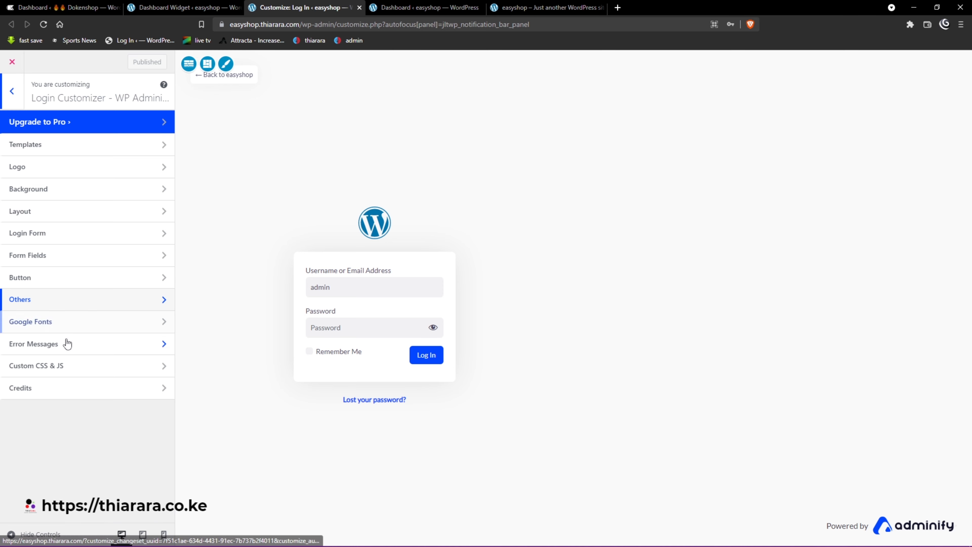
pyautogui.click(47, 322)
pyautogui.click(17, 99)
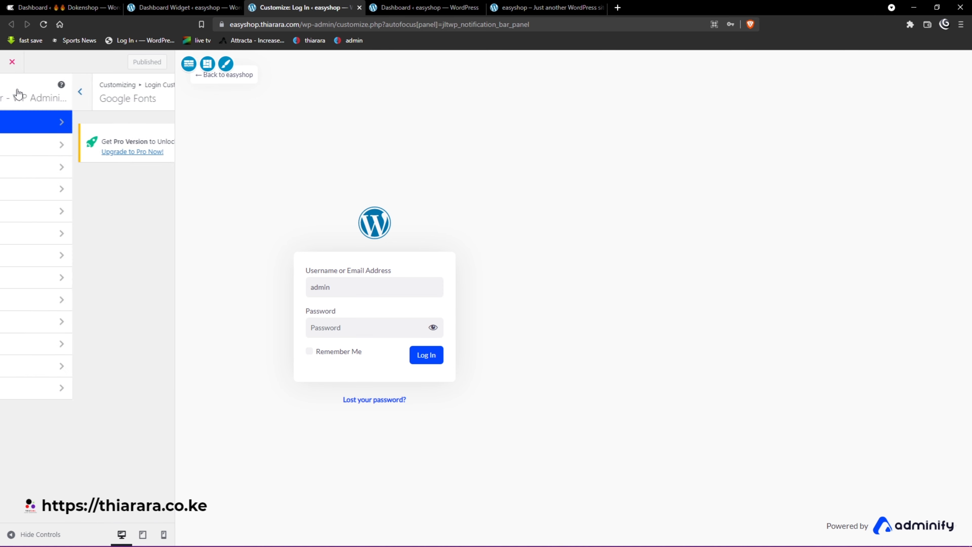
# Switch to the Dokenshop admin dashboard to view its customized menu.
pyautogui.click(154, 5)
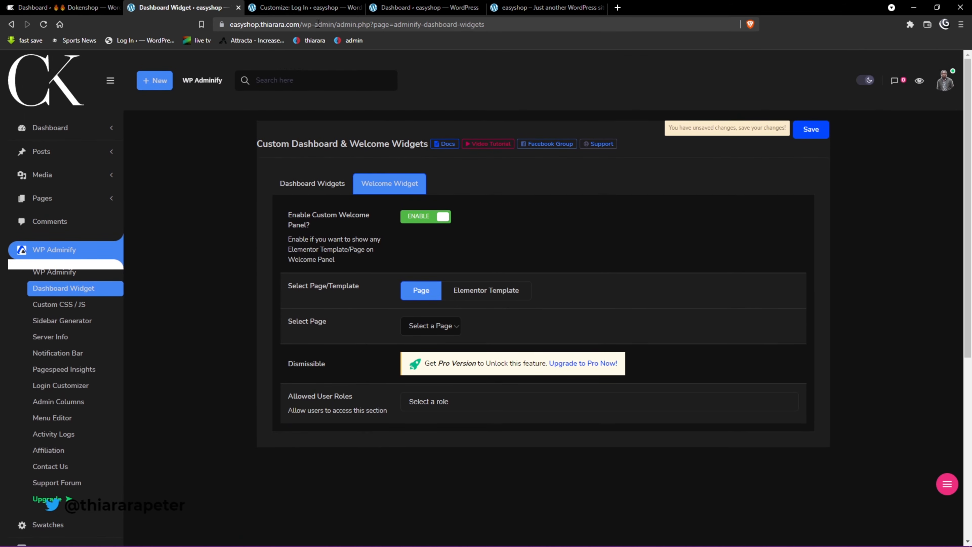
pyautogui.click(315, 6)
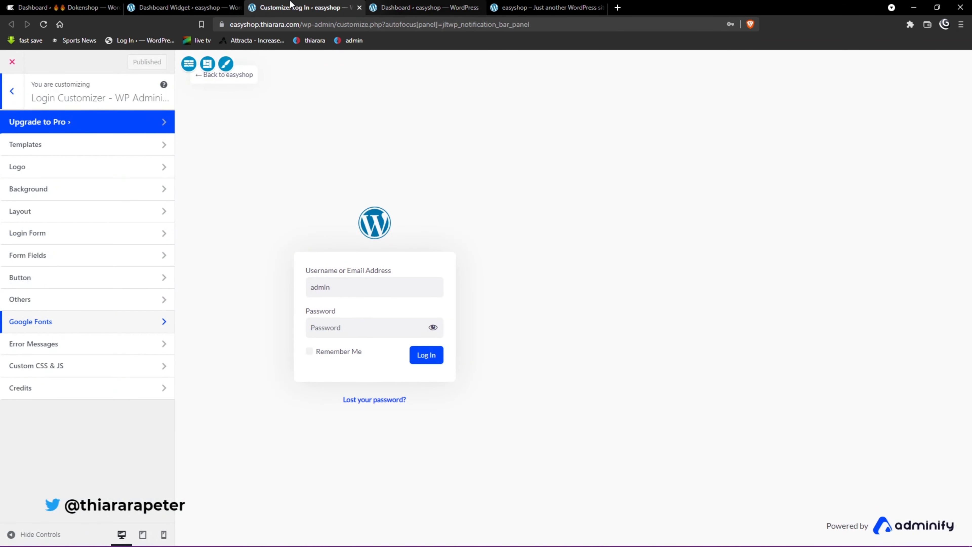
pyautogui.click(82, 7)
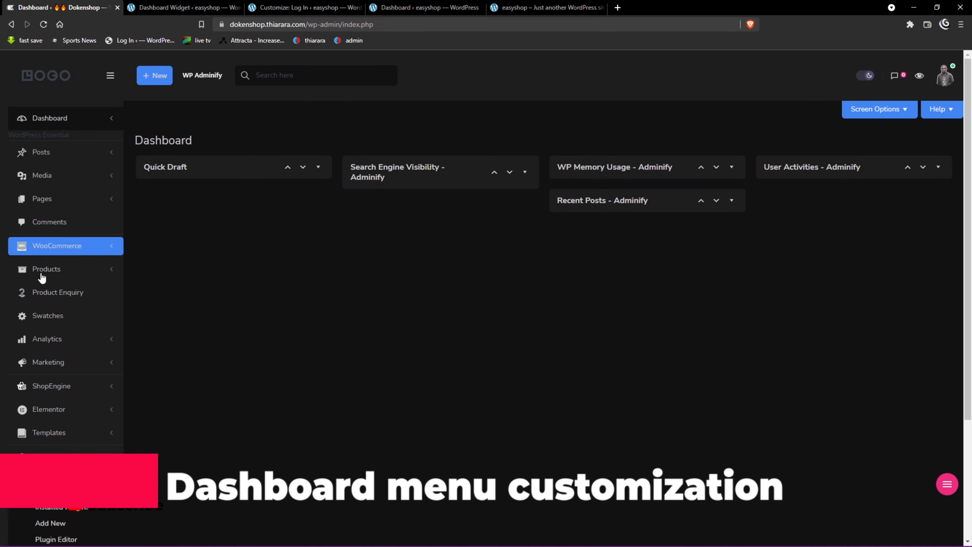
# Switch to the easyshop admin and open the WP Adminify Menu Editor, discarding the unsaved welcome widget changes.
pyautogui.click(180, 7)
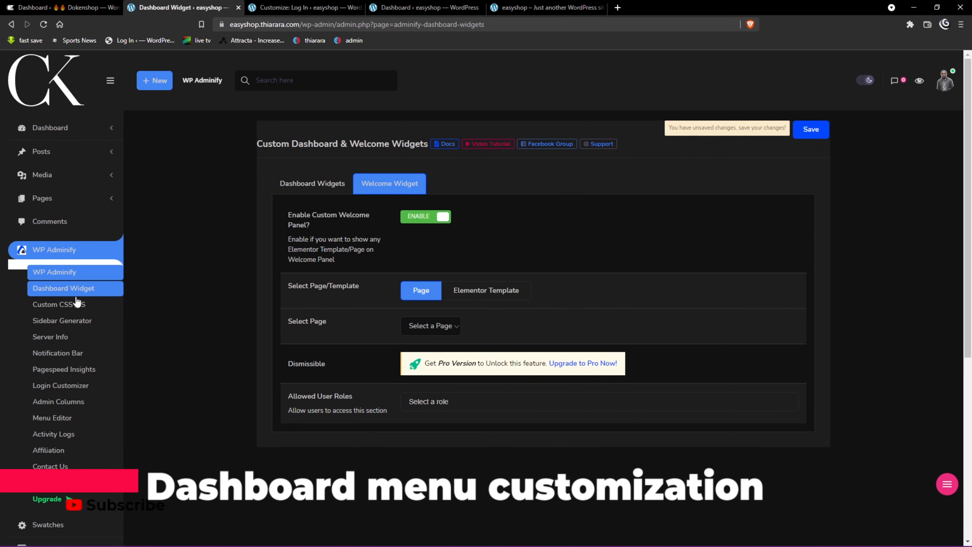
pyautogui.click(58, 370)
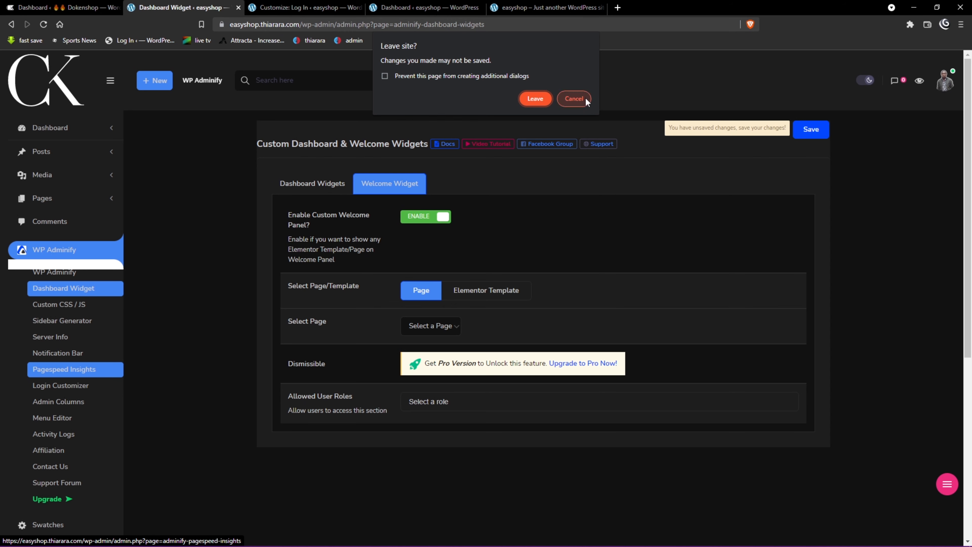
pyautogui.click(573, 99)
pyautogui.click(63, 410)
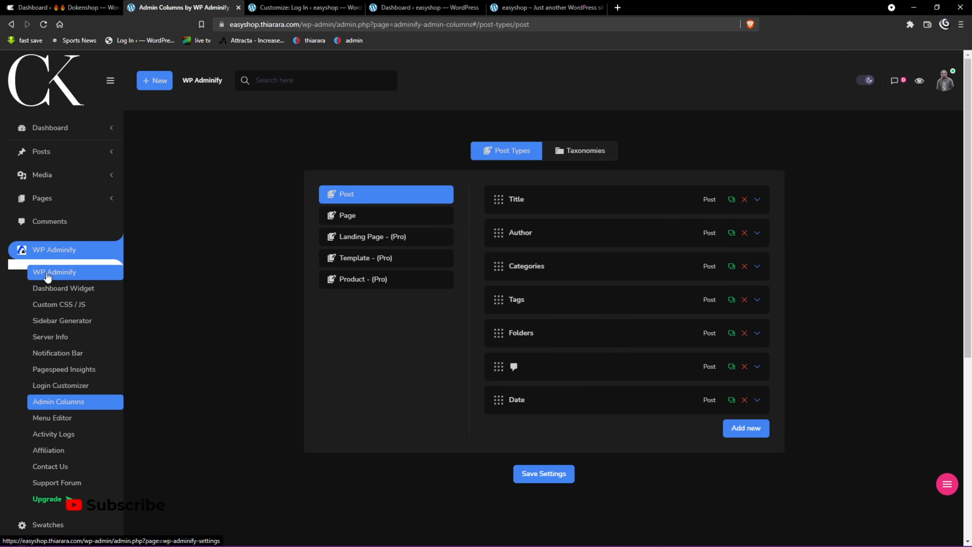
pyautogui.click(58, 428)
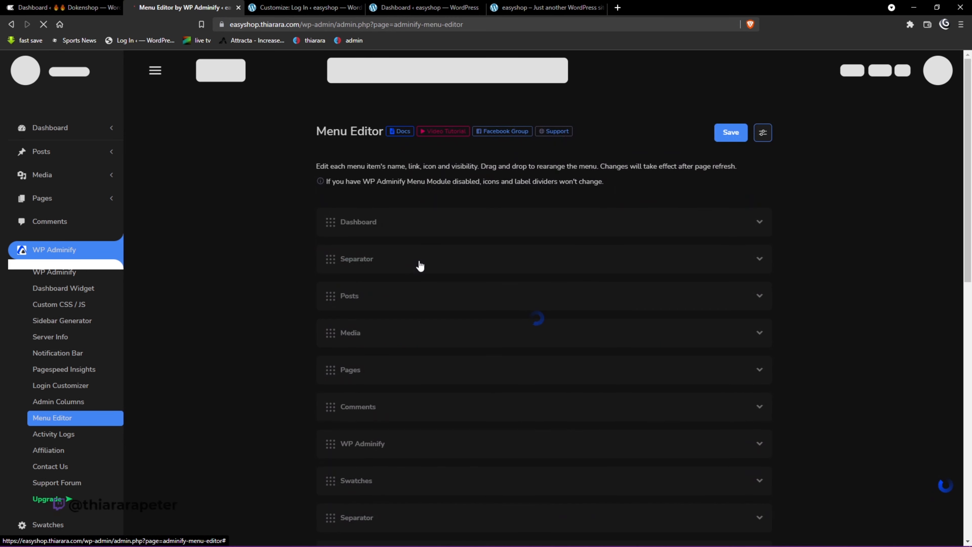
# Look at the Dokenshop dashboard's customized menu for comparison, and return to the easyshop Menu Editor.
pyautogui.click(77, 8)
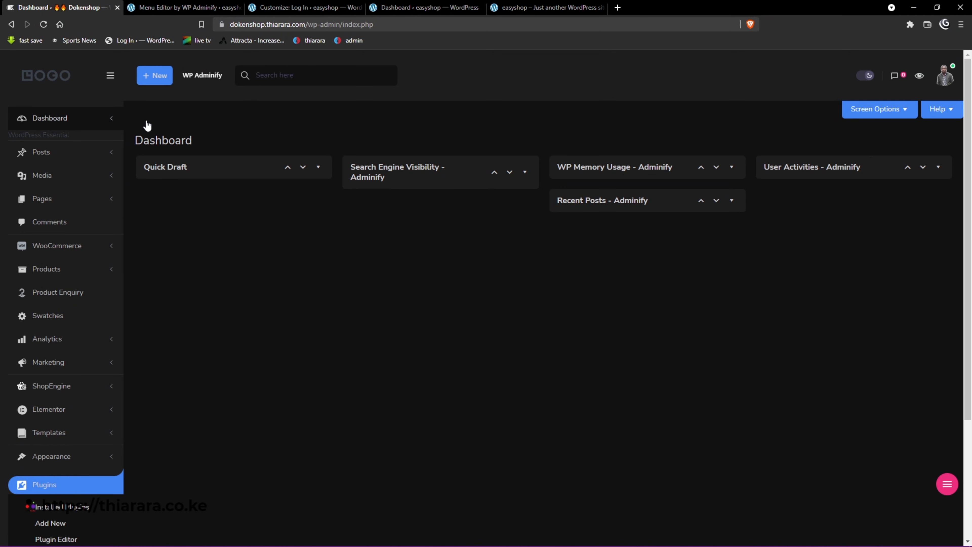
pyautogui.click(288, 8)
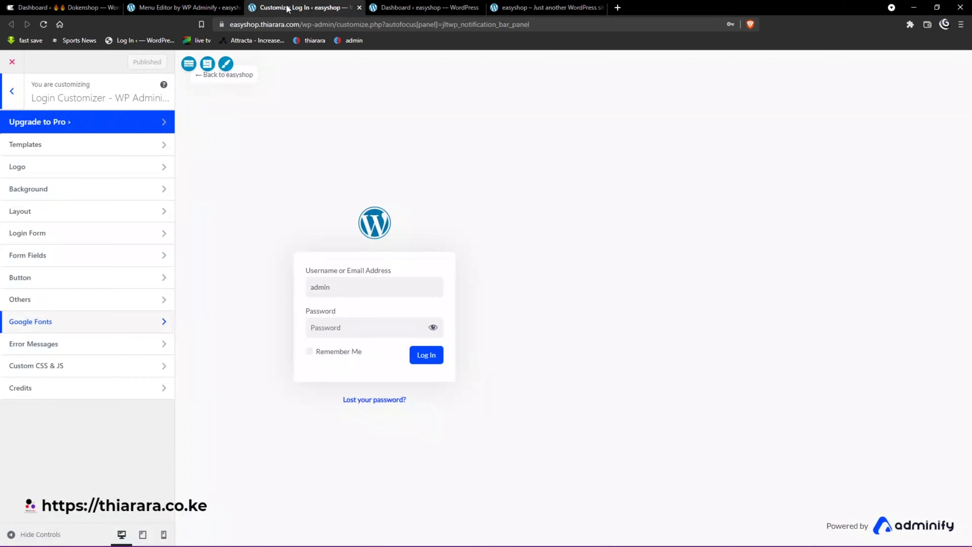
pyautogui.click(195, 5)
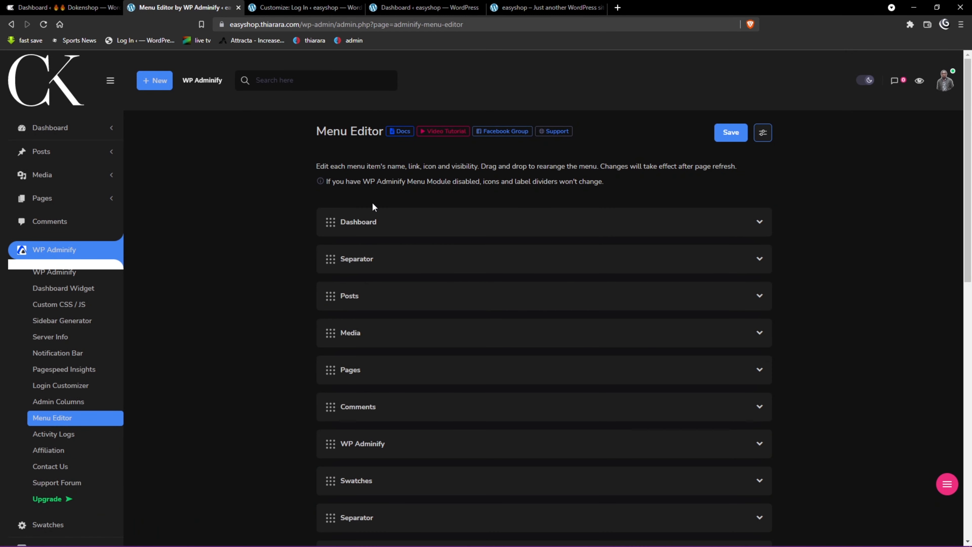
# Examine the Dashboard item's settings and submenu entries, comparing them with the Dashboard submenu in the admin menu.
pyautogui.click(374, 222)
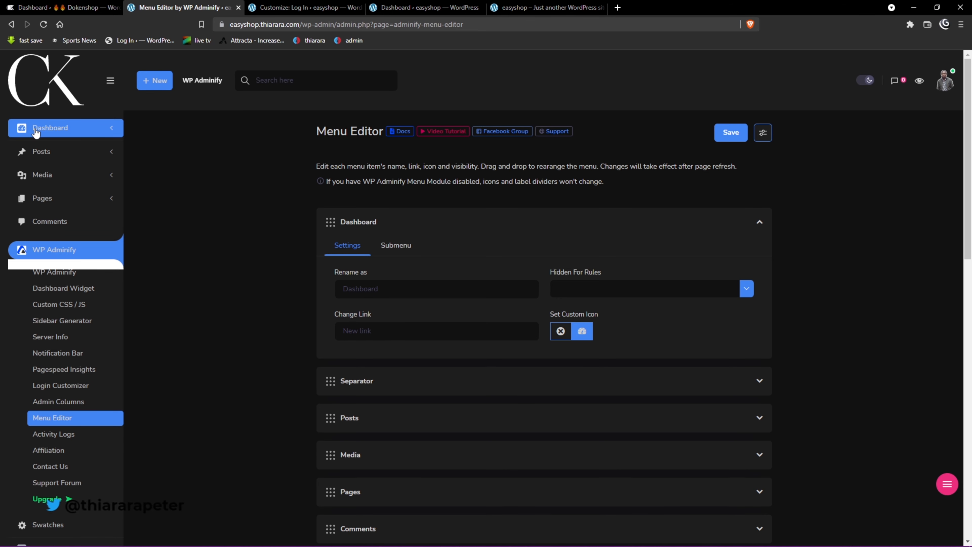
pyautogui.click(408, 256)
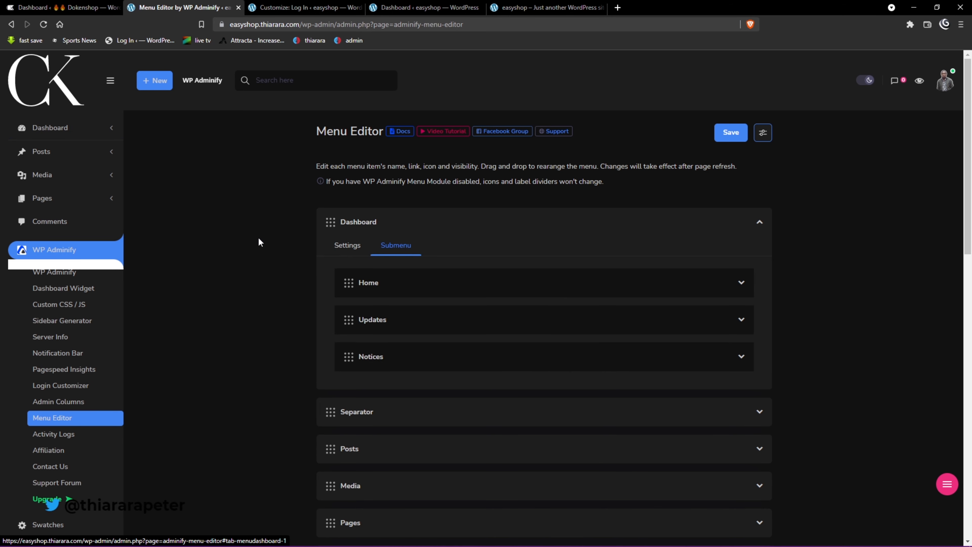
pyautogui.moveTo(115, 134)
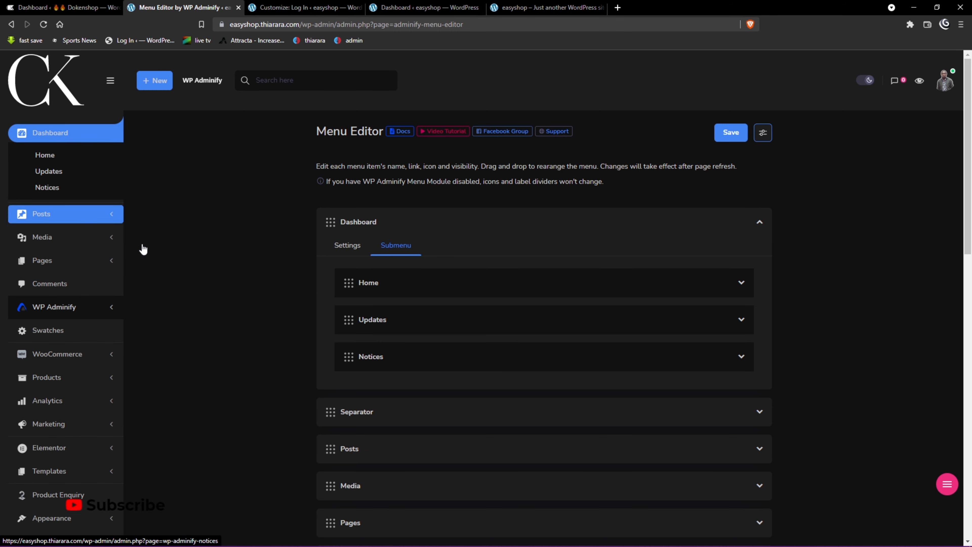
# Rename the Home entry in the Dashboard submenu as "my dashboard".
pyautogui.click(404, 286)
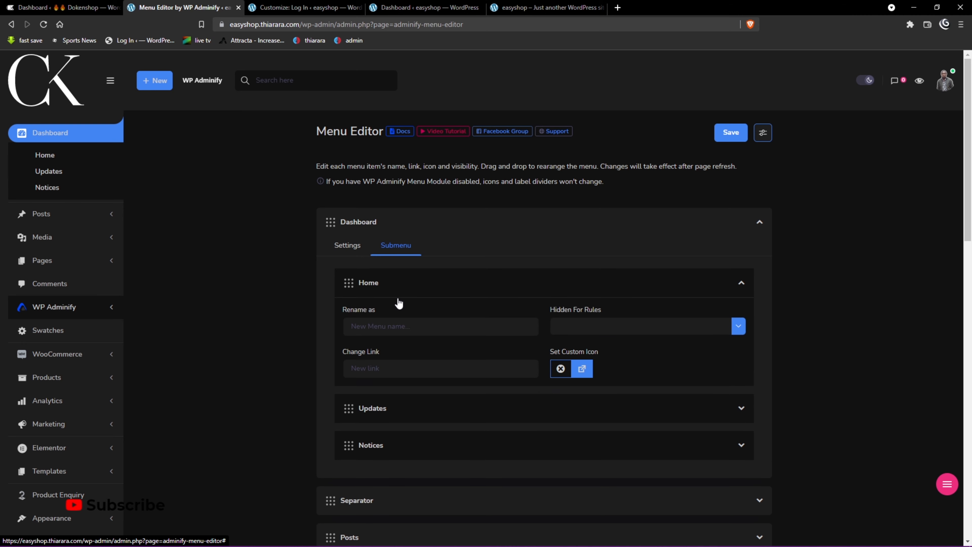
pyautogui.click(340, 234)
pyautogui.click(368, 234)
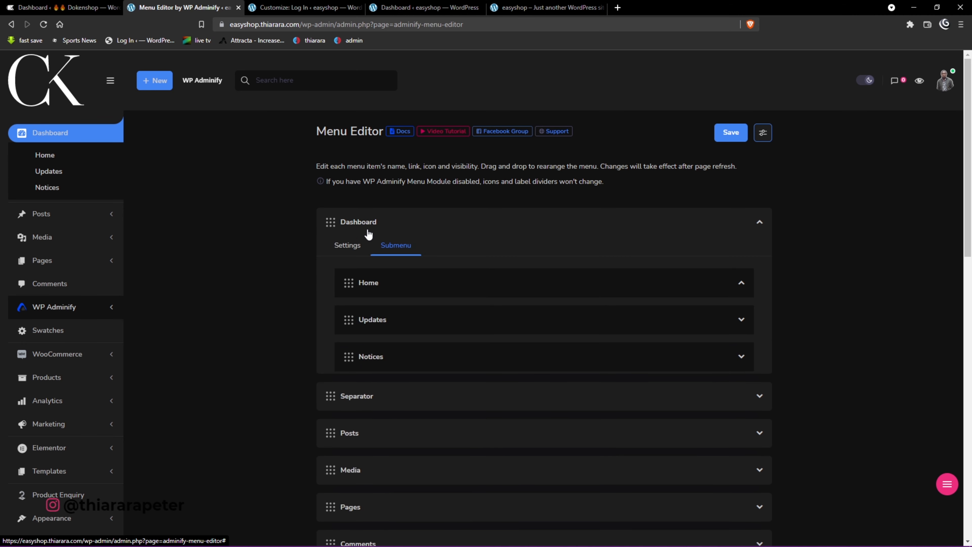
pyautogui.click(372, 287)
pyautogui.click(385, 327)
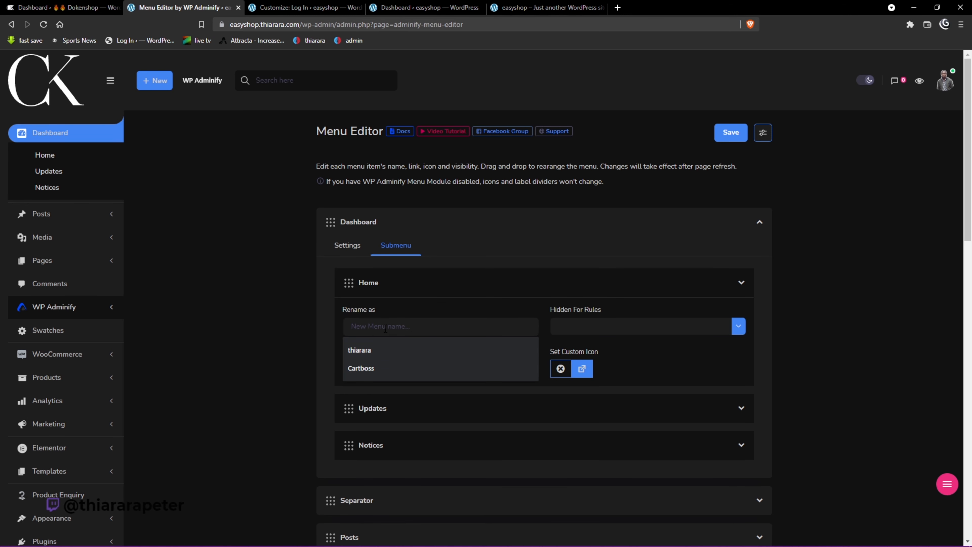
pyautogui.write('my dashboard')
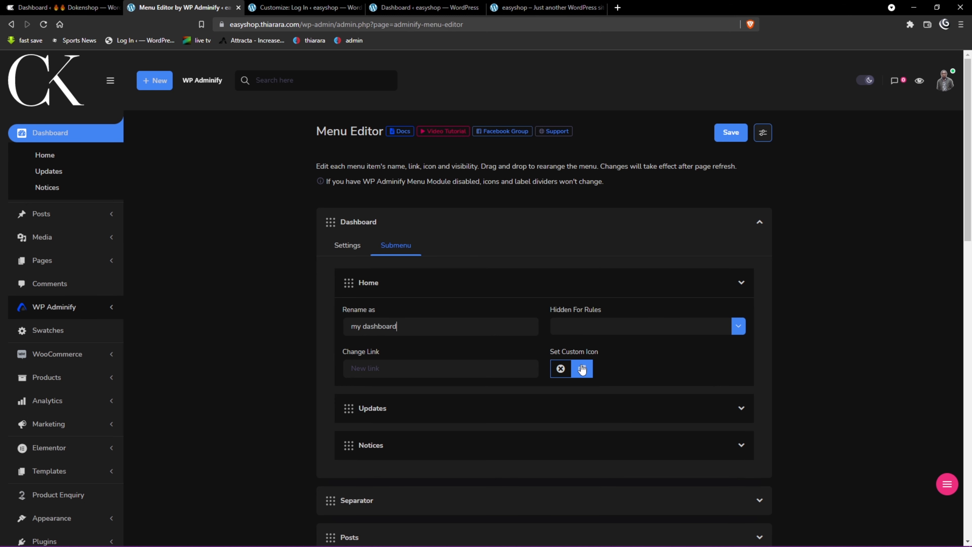
# Expand the Updates and Notices submenu settings and save the menu changes.
pyautogui.click(364, 409)
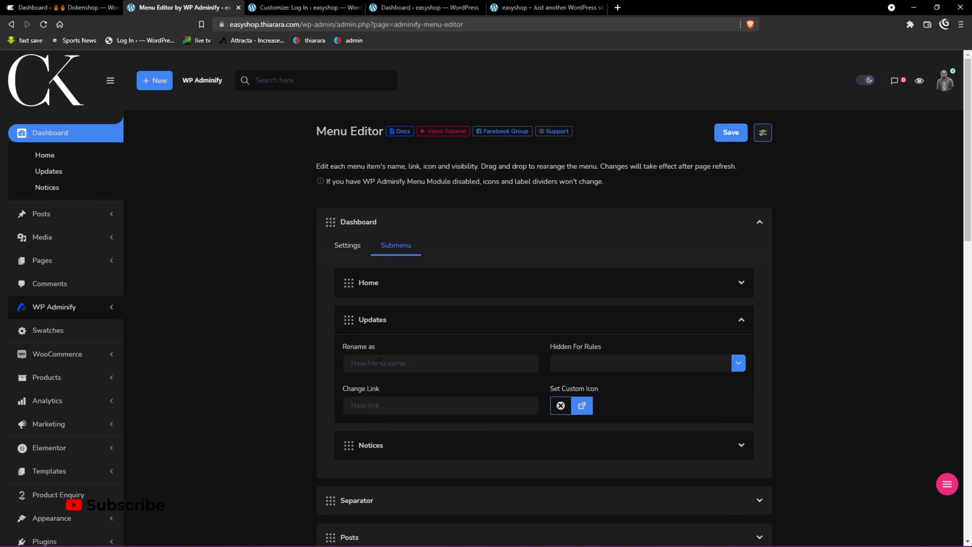
pyautogui.click(397, 445)
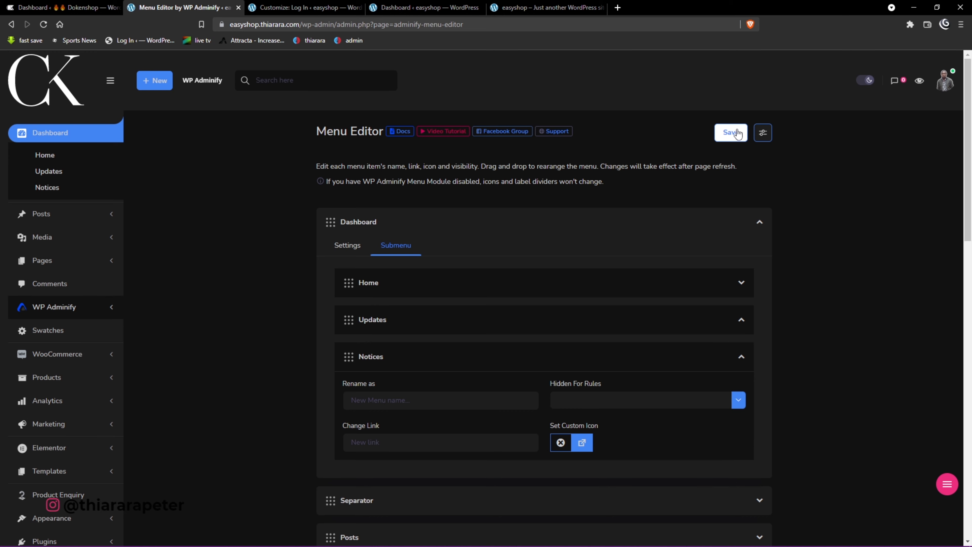
pyautogui.click(731, 134)
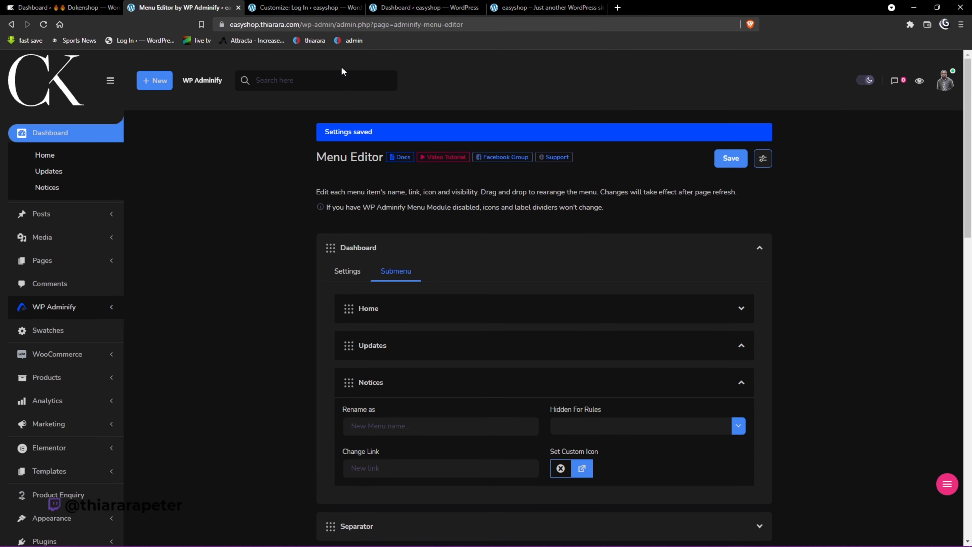
# Close the login customizer page and reload the easyshop dashboard to review its admin menu.
pyautogui.click(302, 7)
pyautogui.click(359, 7)
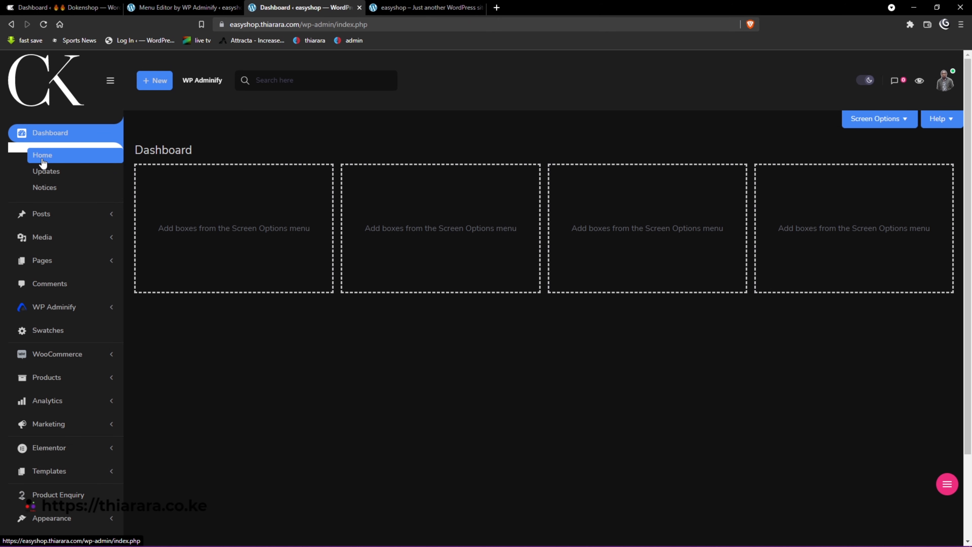
pyautogui.click(46, 28)
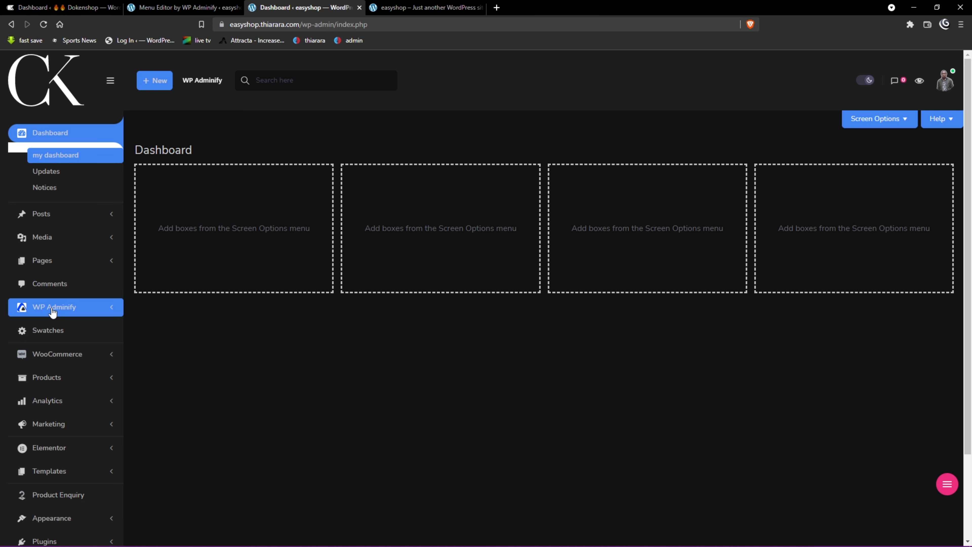
pyautogui.scroll(-3, 56, 312)
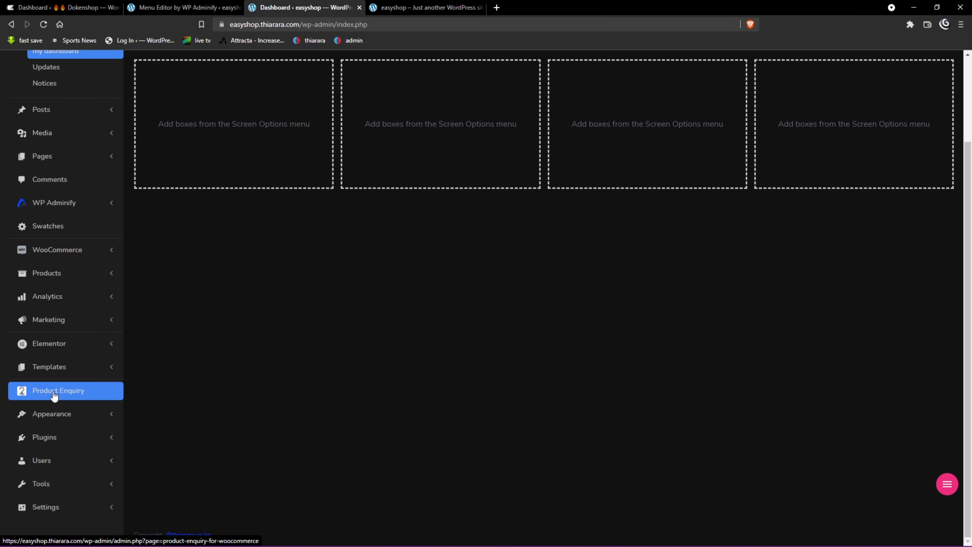
pyautogui.scroll(3, 53, 394)
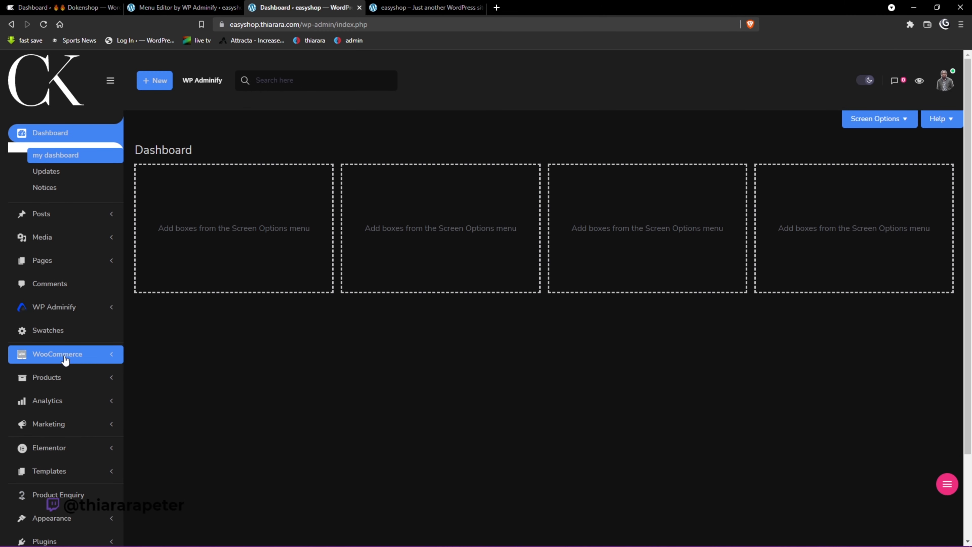
# Return to the Menu Editor and compare its item list with the admin menu, including the WP Adminify submenu.
pyautogui.click(198, 8)
pyautogui.scroll(-4, 58, 437)
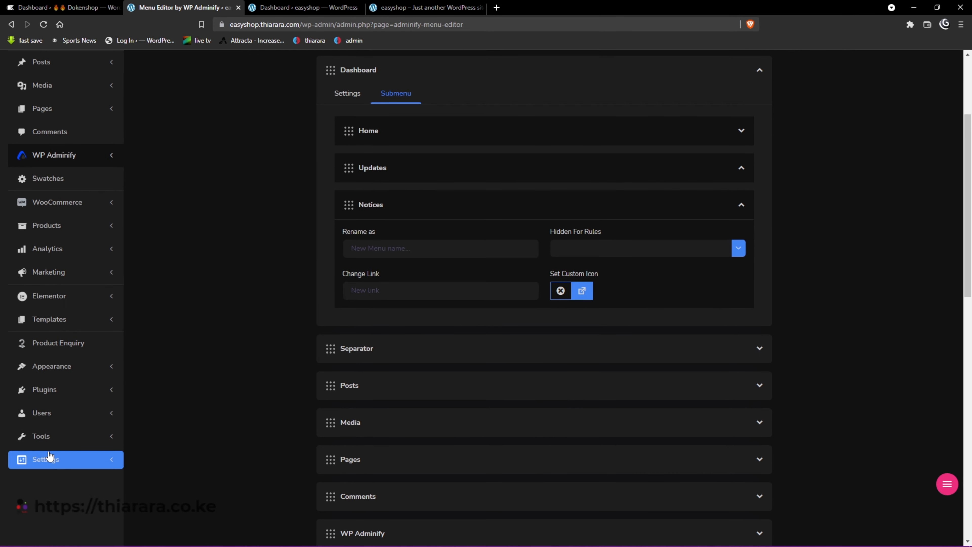
pyautogui.scroll(1, 72, 207)
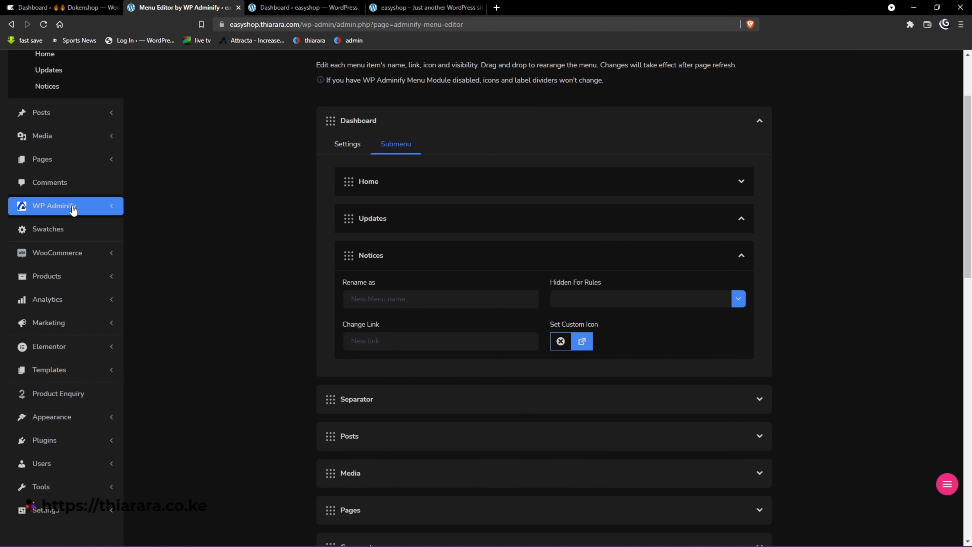
pyautogui.click(92, 206)
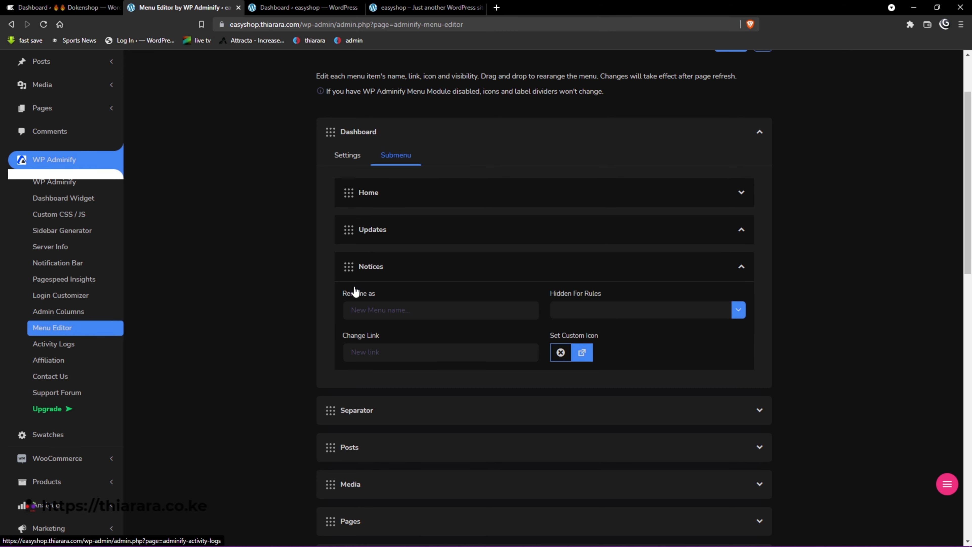
pyautogui.scroll(-1, 362, 353)
pyautogui.scroll(-3, 362, 353)
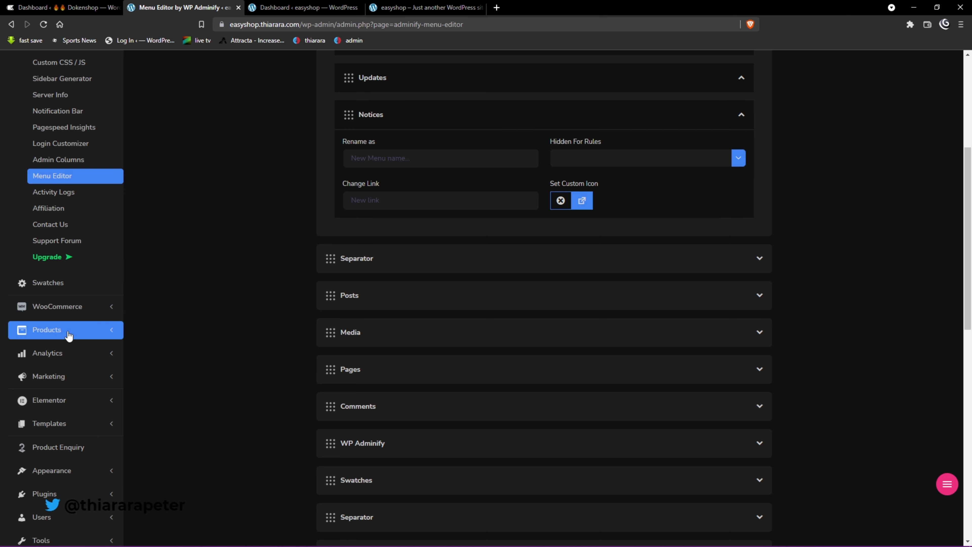
pyautogui.scroll(1, 484, 244)
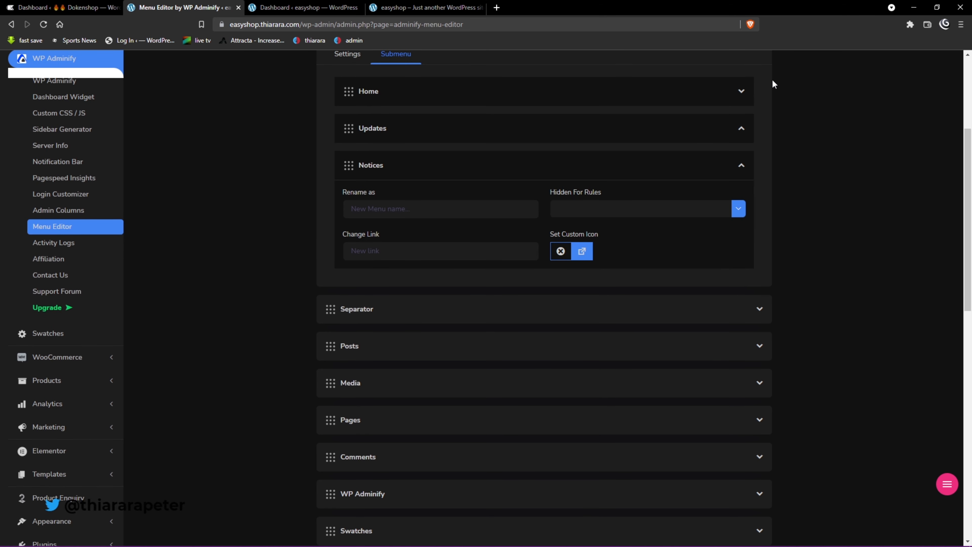
# Expand the Home submenu settings and move the WP Adminify item below Settings at the end of the menu list.
pyautogui.click(745, 90)
pyautogui.scroll(-1, 404, 307)
pyautogui.scroll(-4, 403, 308)
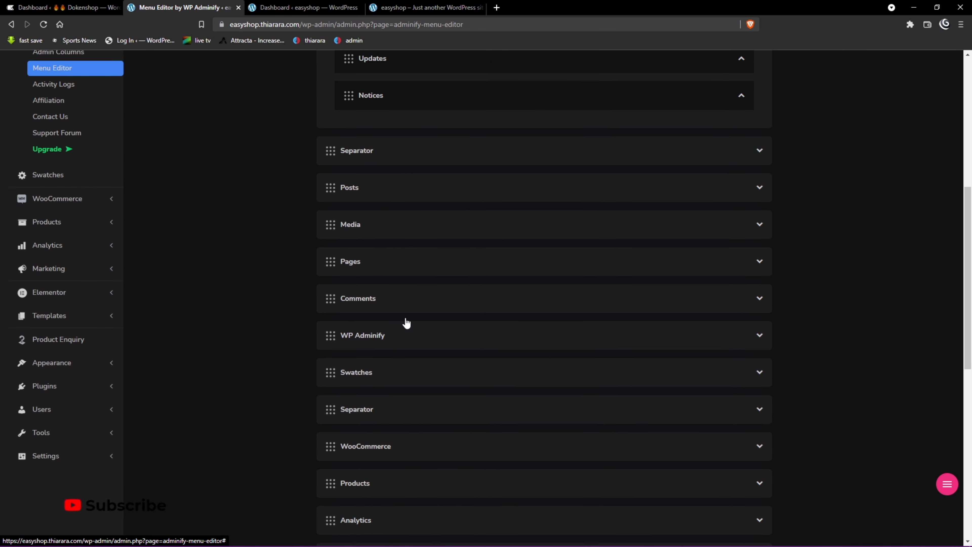
pyautogui.moveTo(332, 297); pyautogui.dragTo(333, 488)
pyautogui.scroll(-8, 348, 419)
pyautogui.scroll(-2, 341, 431)
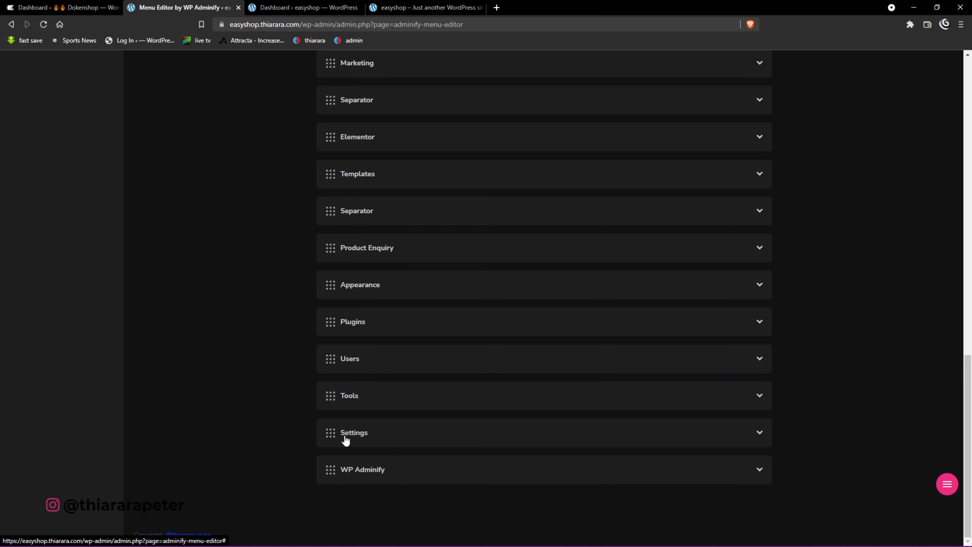
# Move the Product Enquiry item directly below Products in the menu list.
pyautogui.scroll(4, 346, 441)
pyautogui.moveTo(331, 405); pyautogui.dragTo(334, 339)
pyautogui.scroll(4, 337, 317)
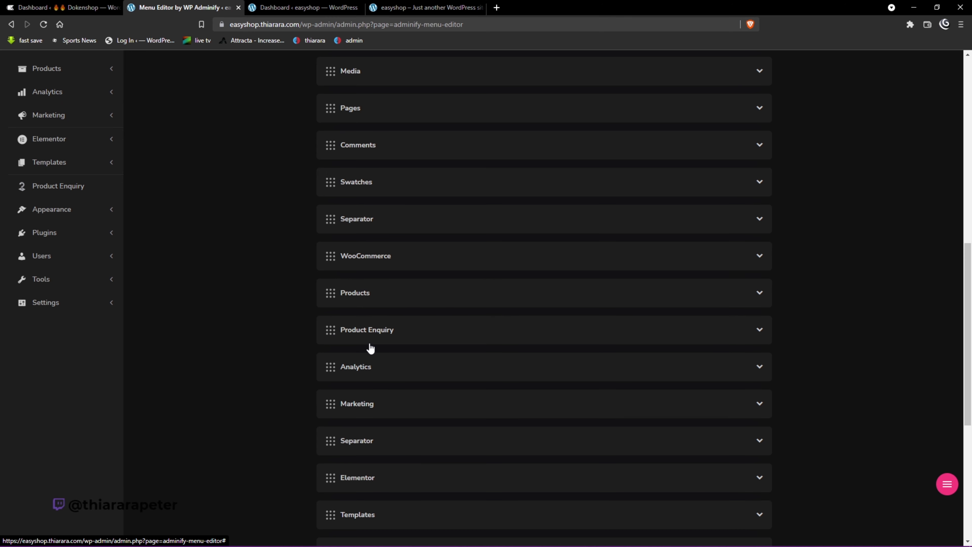
pyautogui.scroll(-5, 369, 350)
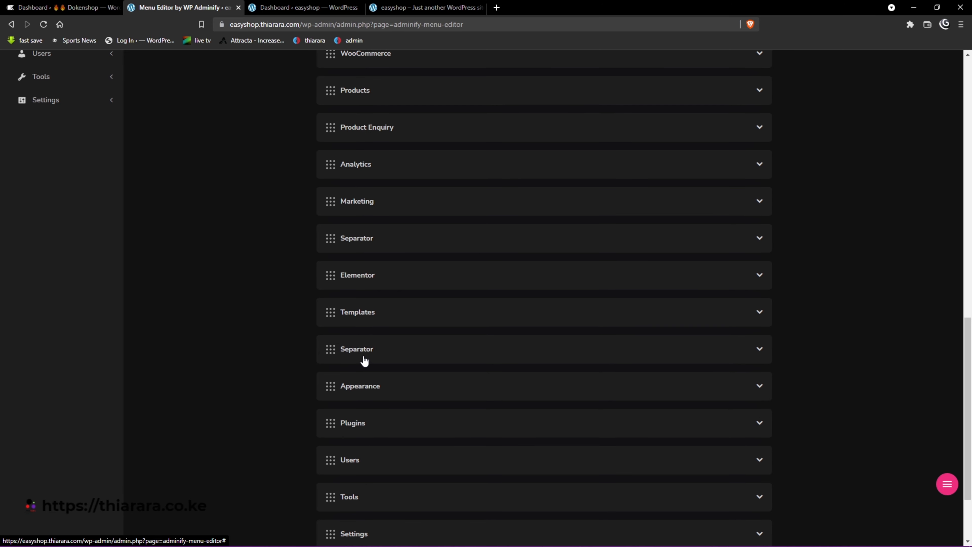
pyautogui.scroll(-3, 364, 451)
# Search the icon picker for "pin" and set the Pin icon as the Home submenu entry's custom icon.
pyautogui.scroll(14, 368, 435)
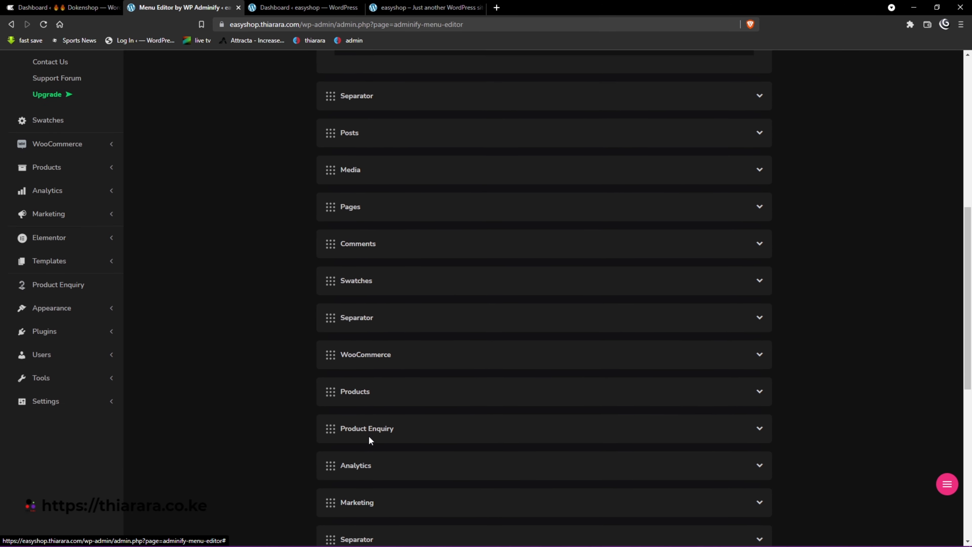
pyautogui.scroll(6, 368, 435)
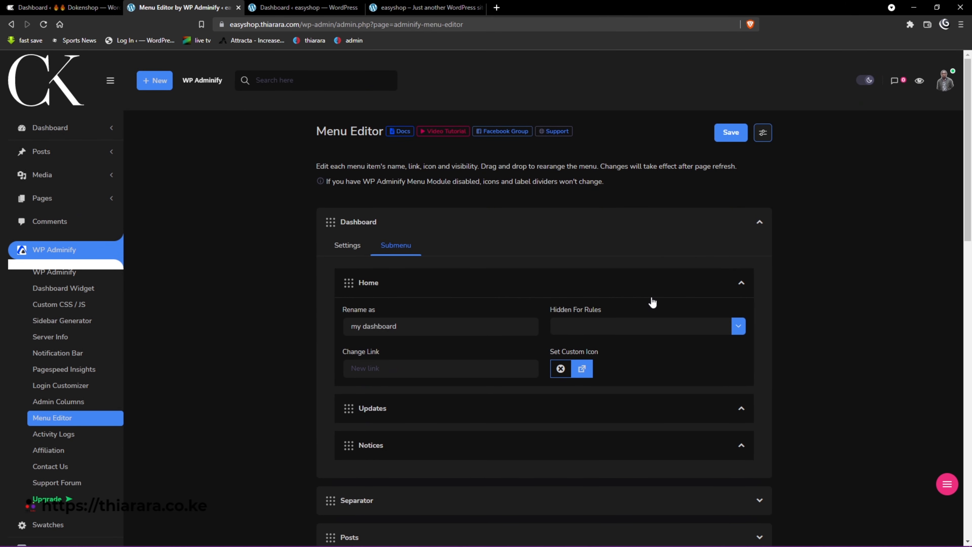
pyautogui.click(583, 371)
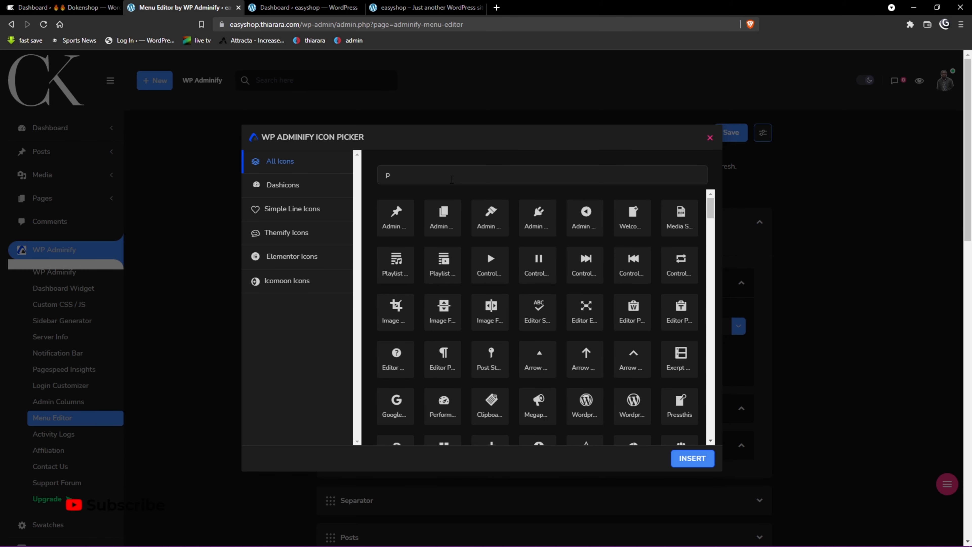
pyautogui.write('n')
pyautogui.click(544, 214)
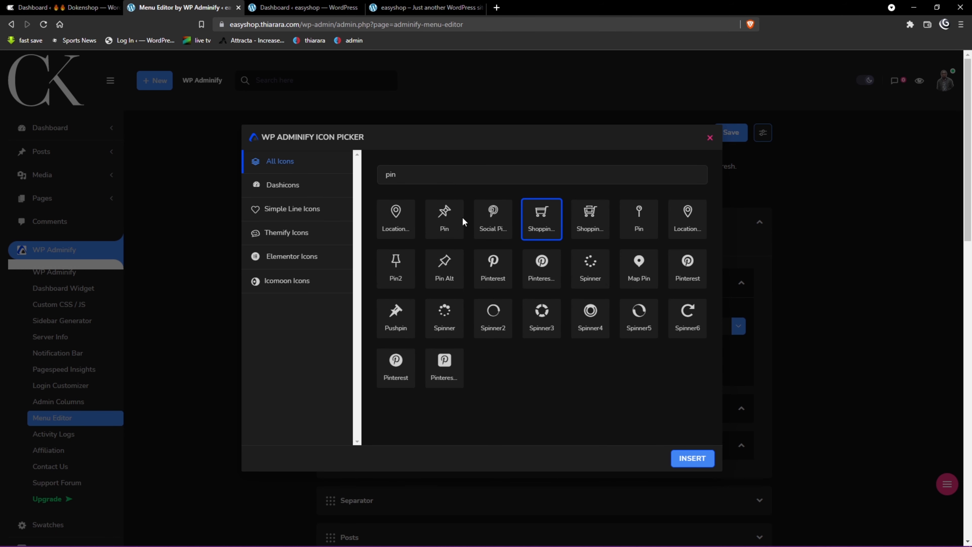
pyautogui.click(445, 212)
pyautogui.click(686, 459)
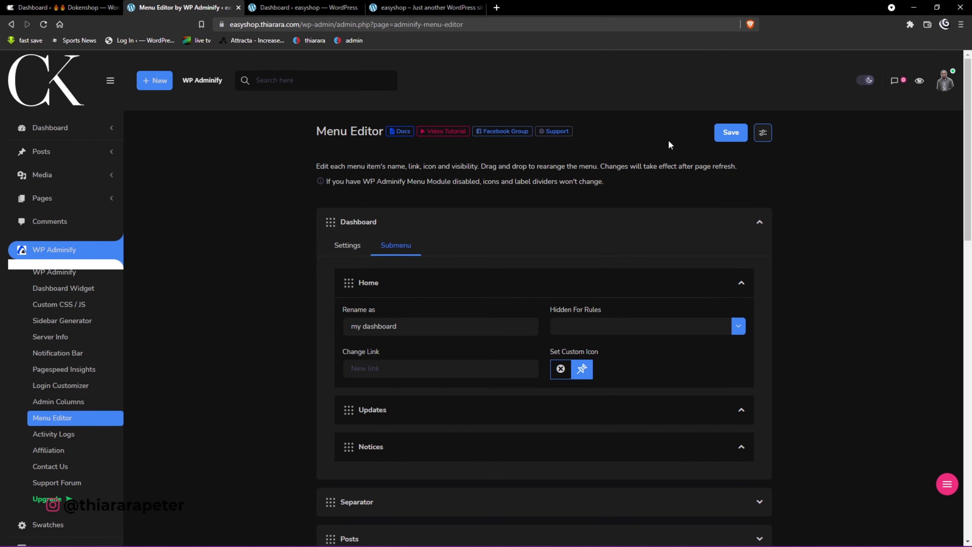
# Search the icon picker for "home", set the Themify Home icon as the Home submenu entry's custom icon, and save the menu.
pyautogui.click(581, 370)
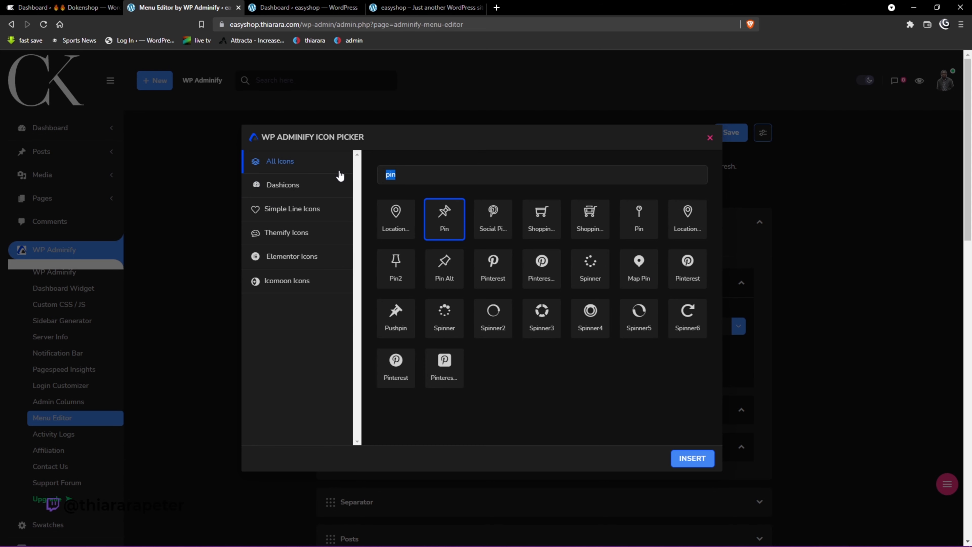
pyautogui.write('home')
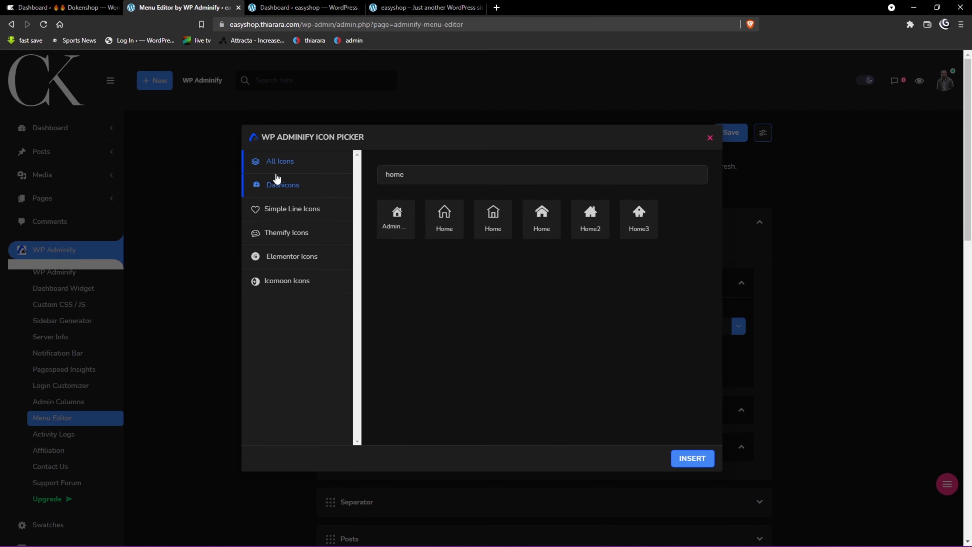
pyautogui.click(279, 185)
pyautogui.click(284, 211)
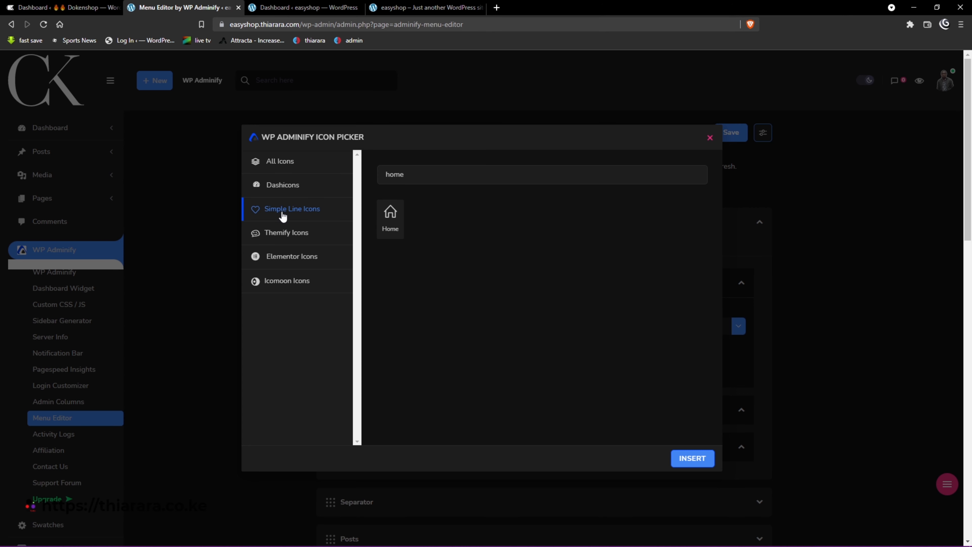
pyautogui.click(298, 237)
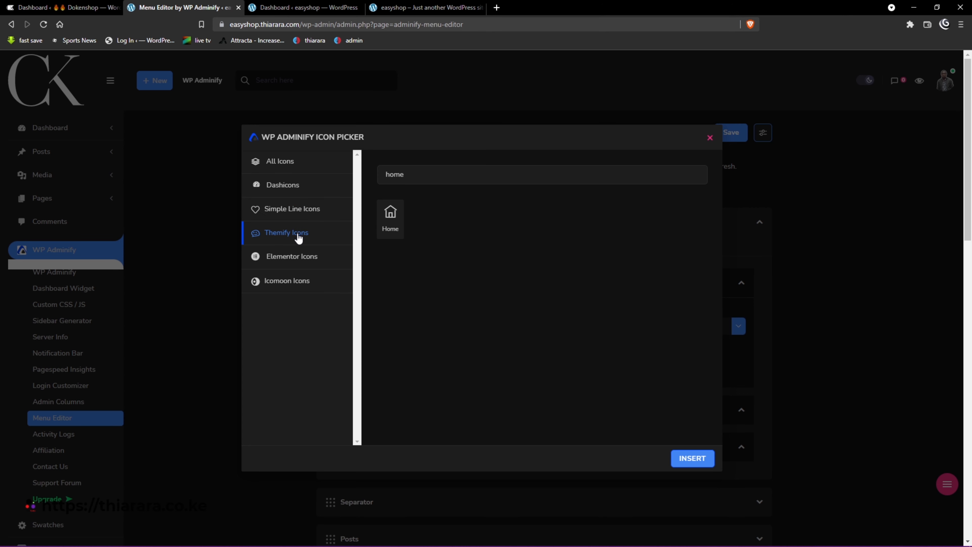
pyautogui.click(290, 257)
pyautogui.click(289, 282)
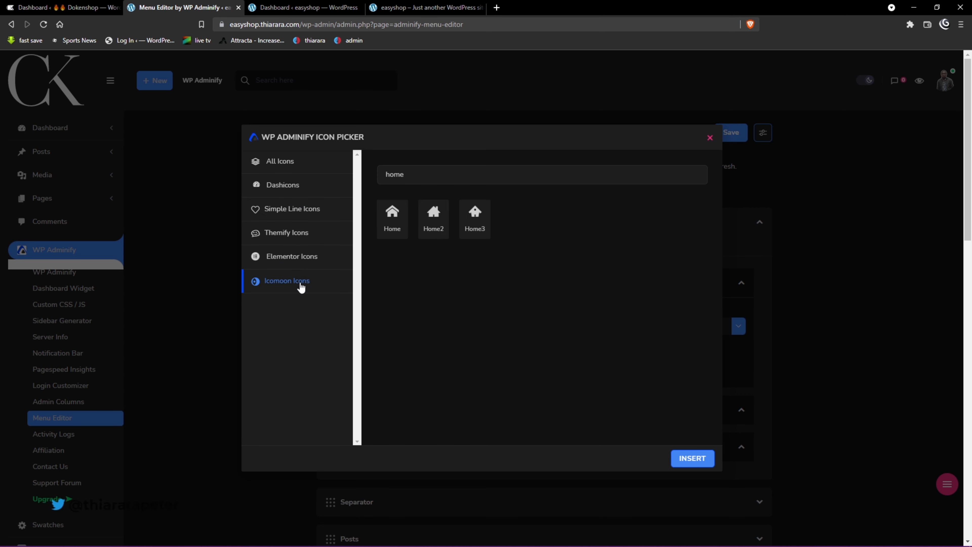
pyautogui.click(293, 235)
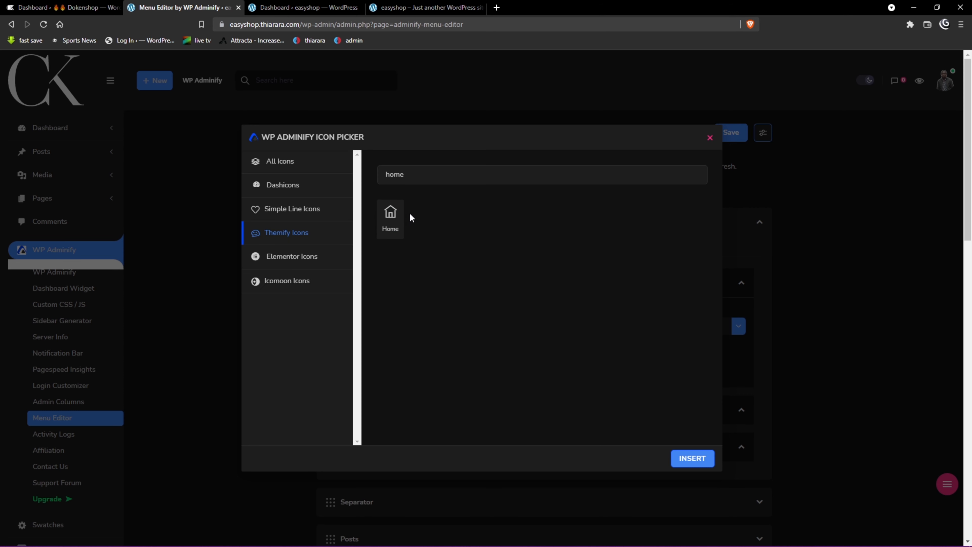
pyautogui.click(693, 459)
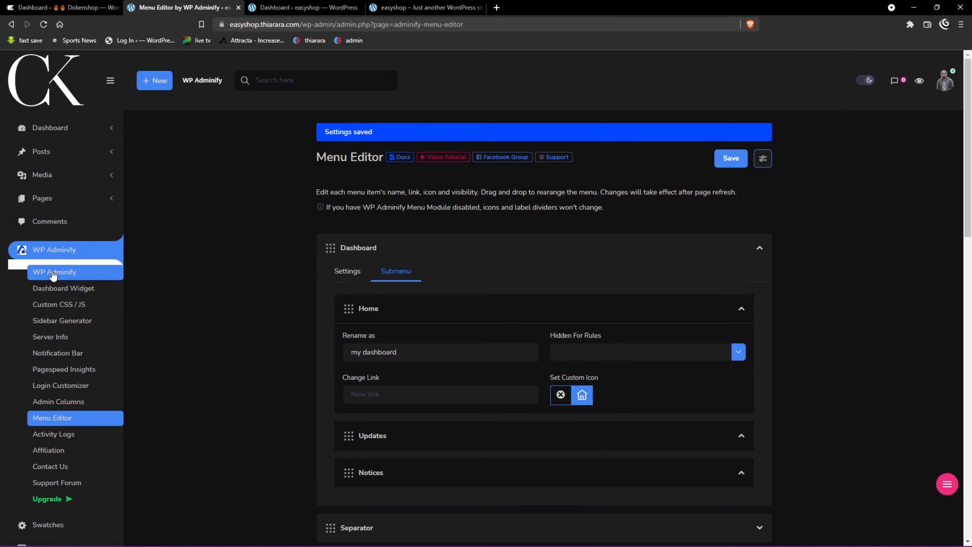
# Reload the easyshop Dashboard page and the Menu Editor to check the saved menu changes, and reopen the Dashboard item's submenu settings.
pyautogui.click(298, 5)
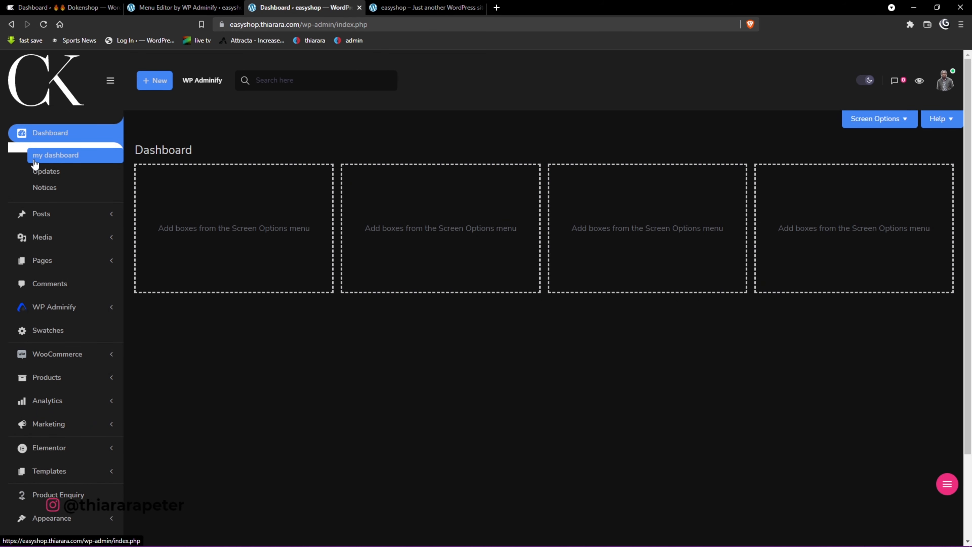
pyautogui.click(44, 24)
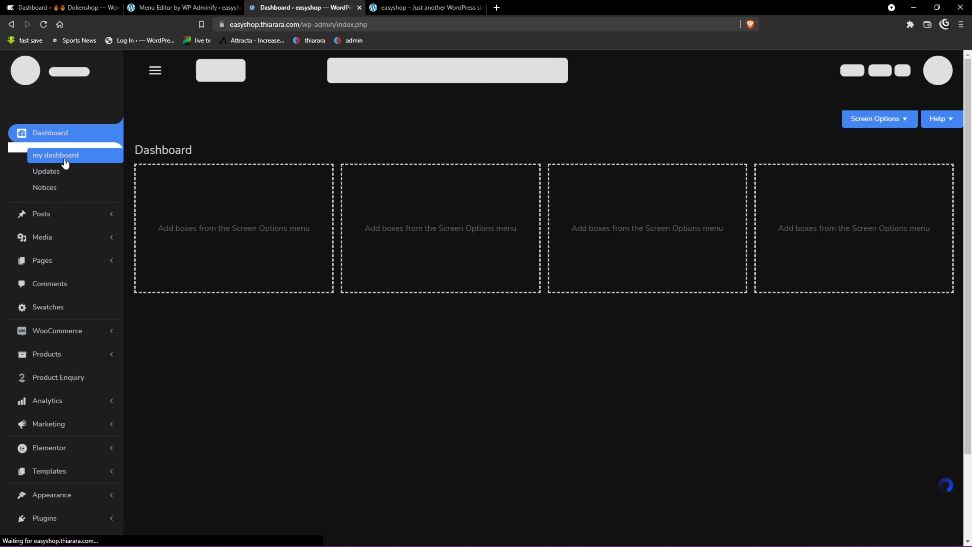
pyautogui.click(184, 7)
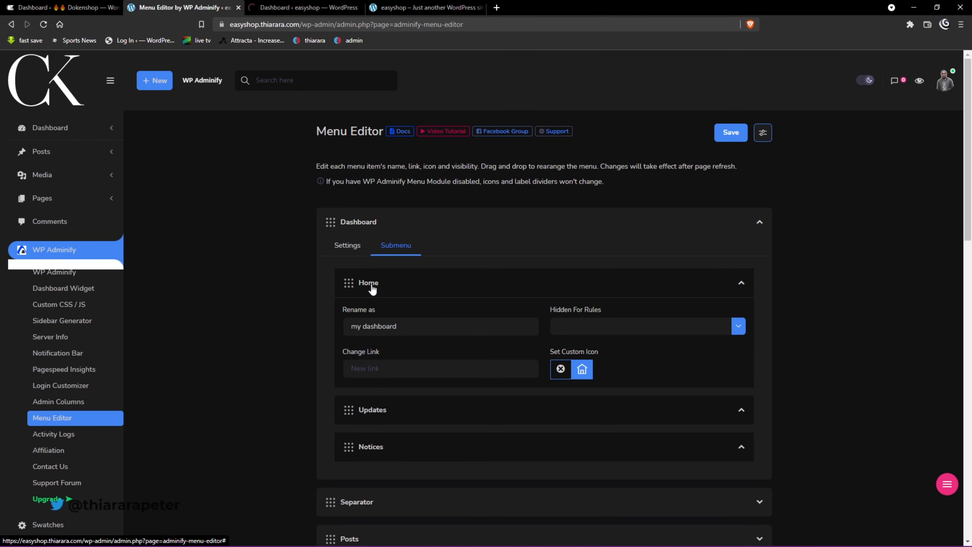
pyautogui.click(43, 25)
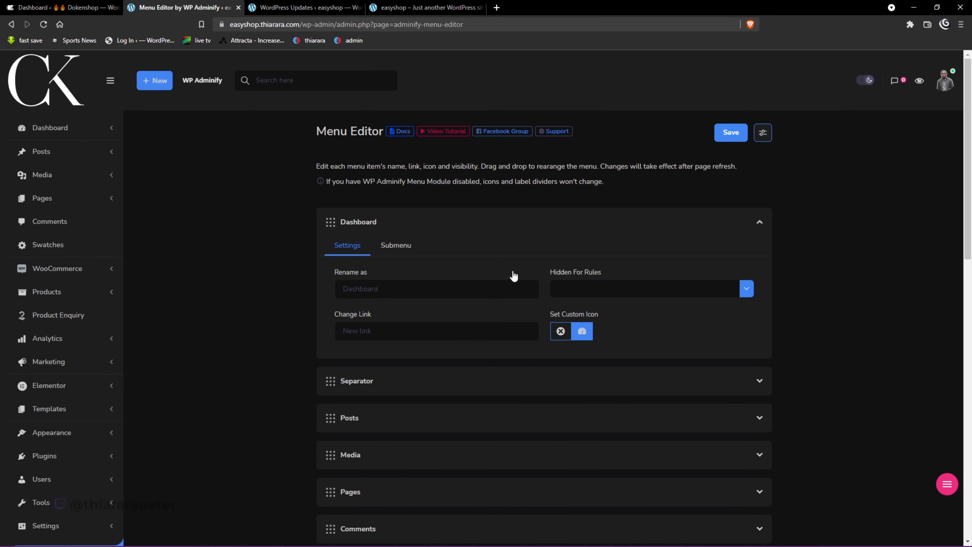
pyautogui.click(396, 245)
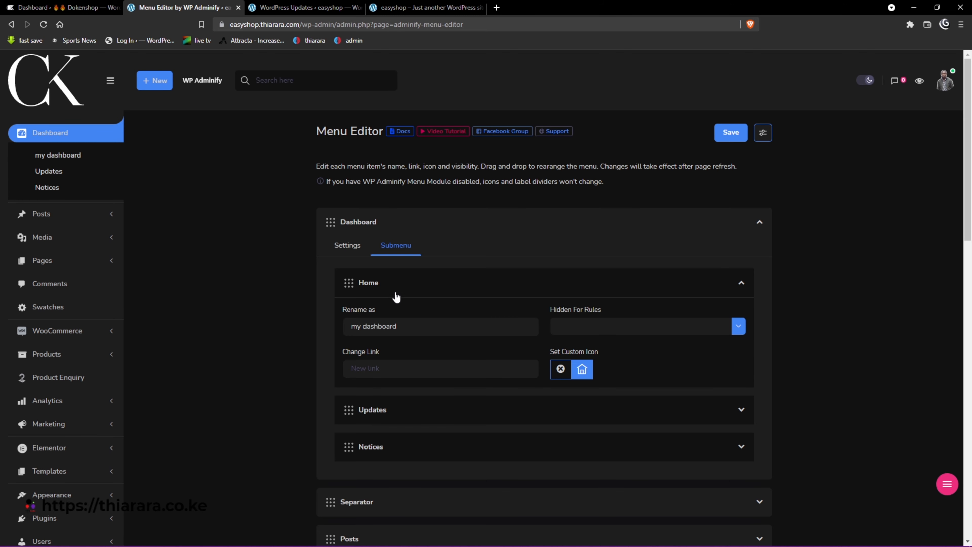
# Expand WP Adminify at the end of the admin menu and compare its entries and the menu order with the Menu Editor list.
pyautogui.scroll(-6, 395, 296)
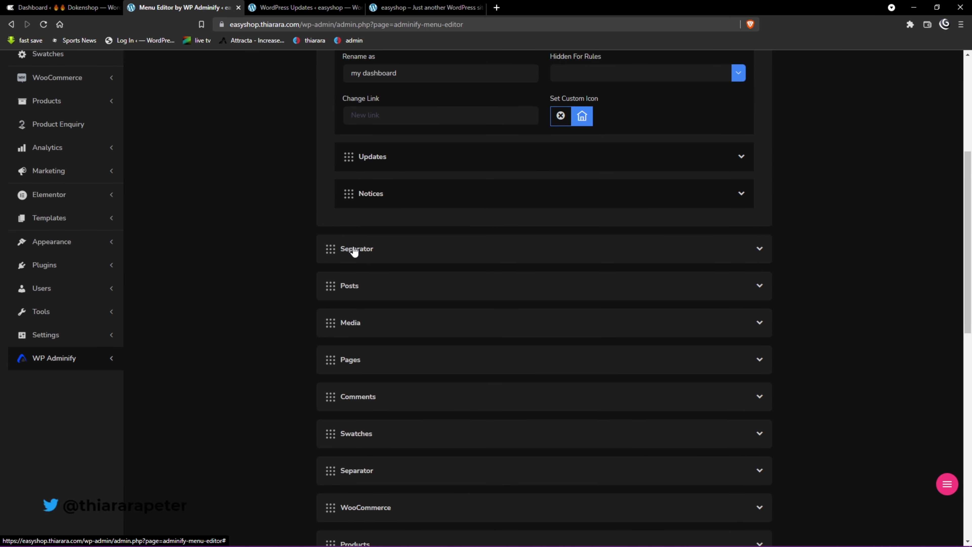
pyautogui.moveTo(352, 248)
pyautogui.mouseDown()
pyautogui.moveTo(352, 236)
pyautogui.moveTo(351, 252)
pyautogui.mouseUp()
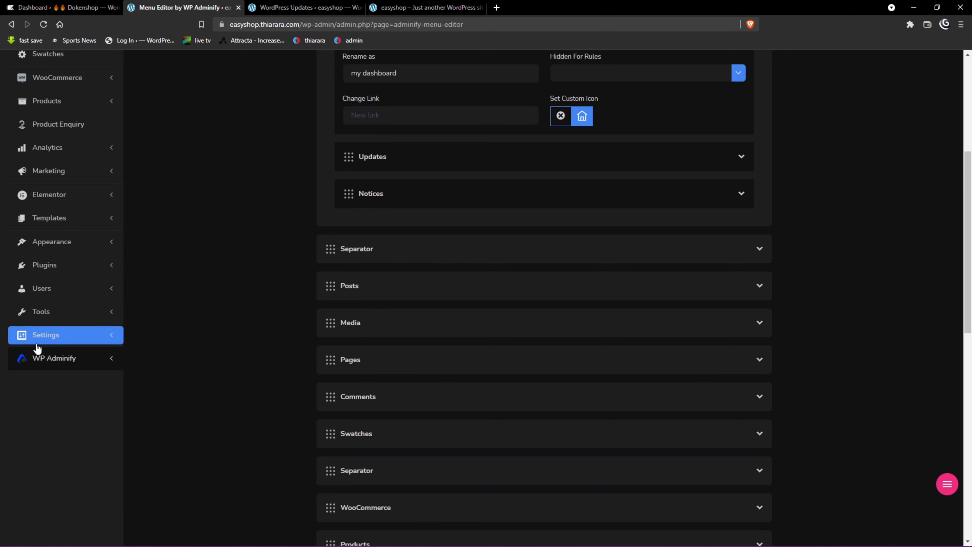
pyautogui.click(52, 360)
pyautogui.scroll(2, 64, 364)
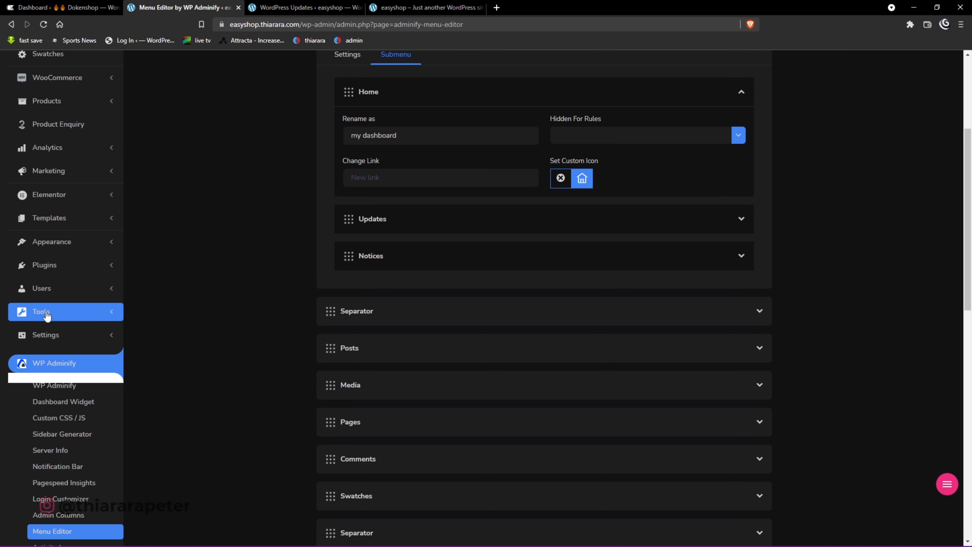
pyautogui.scroll(1, 70, 159)
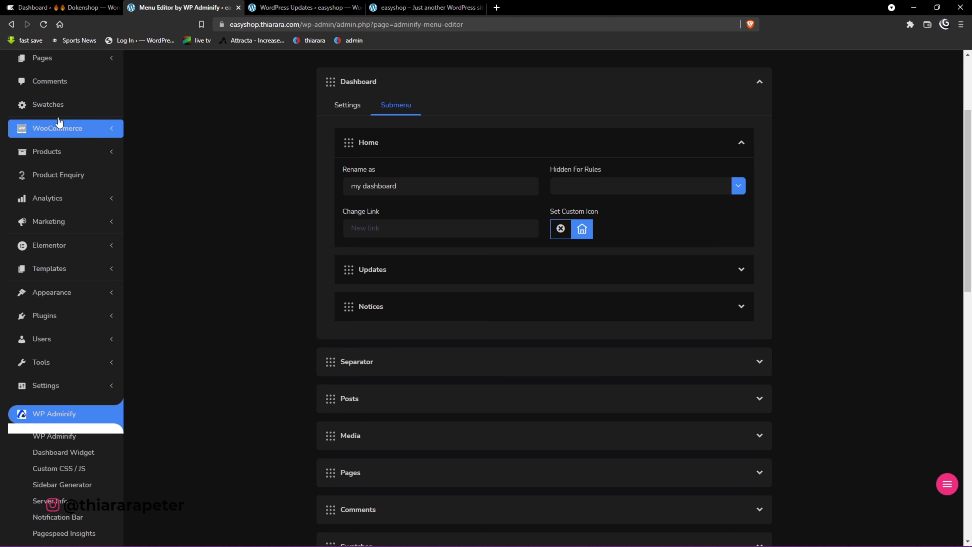
pyautogui.scroll(-4, 79, 253)
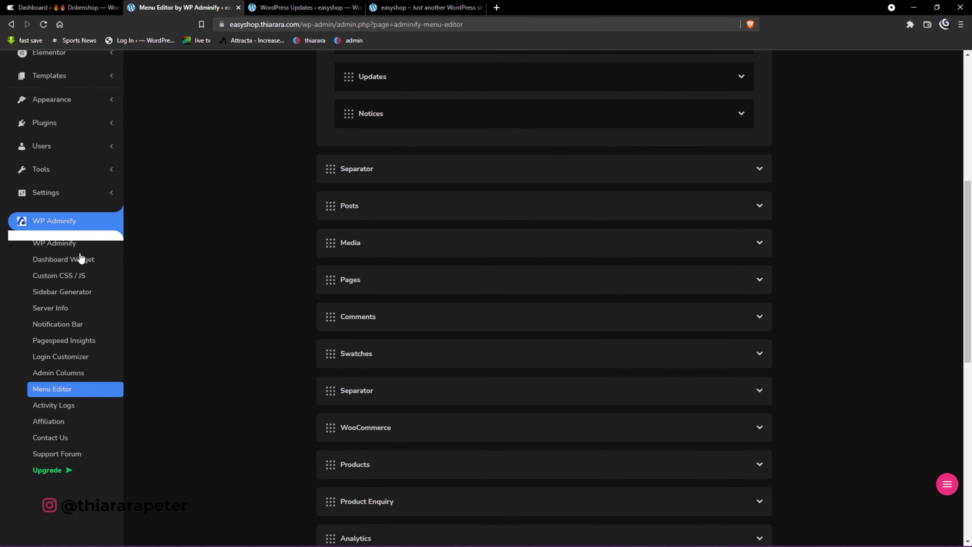
pyautogui.scroll(-2, 80, 257)
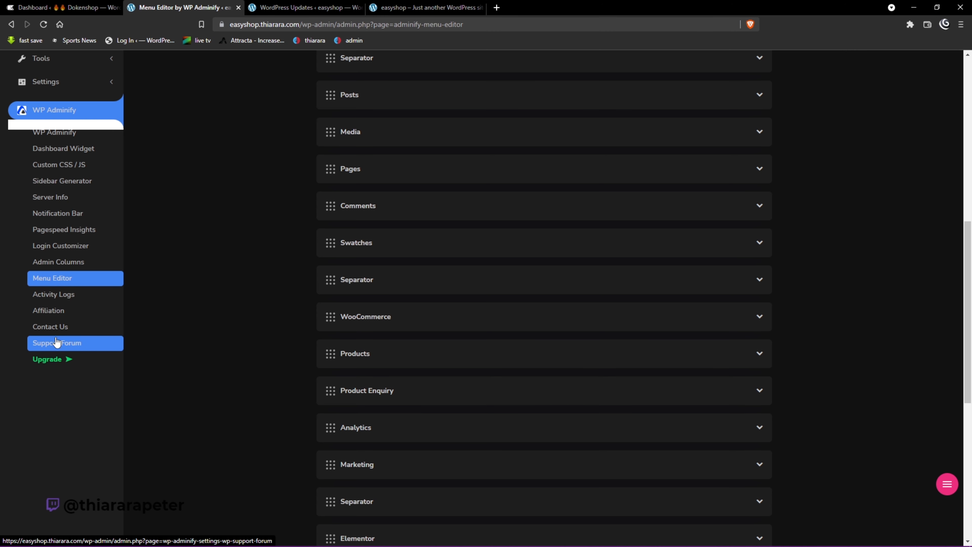
pyautogui.scroll(5, 65, 337)
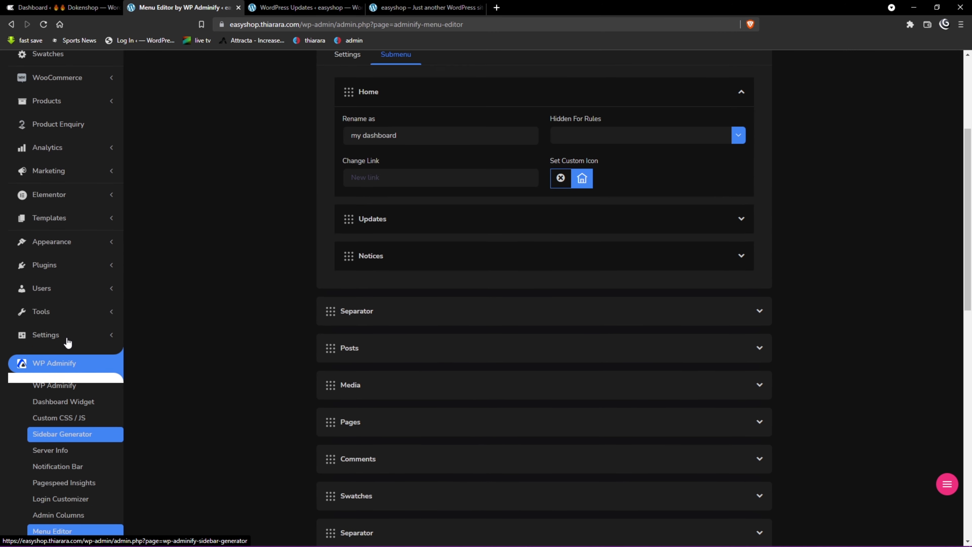